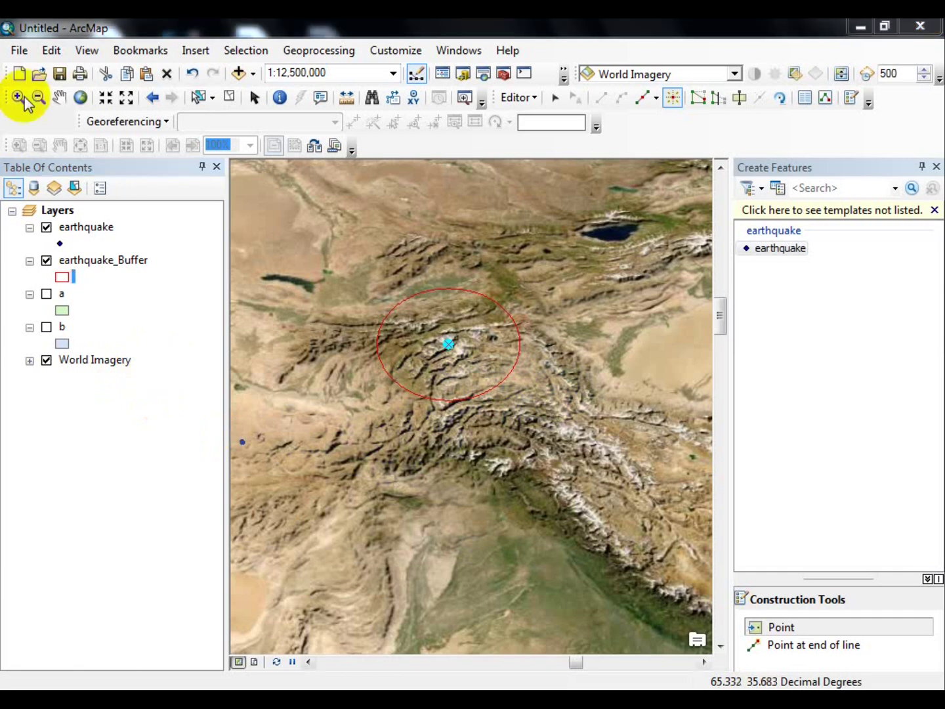
Hide the earthquake and earthquake_Buffer layers and make layers a and b visible on the map
{"action": "left_click", "coordinate": [45, 227]}
{"action": "left_click", "coordinate": [46, 260]}
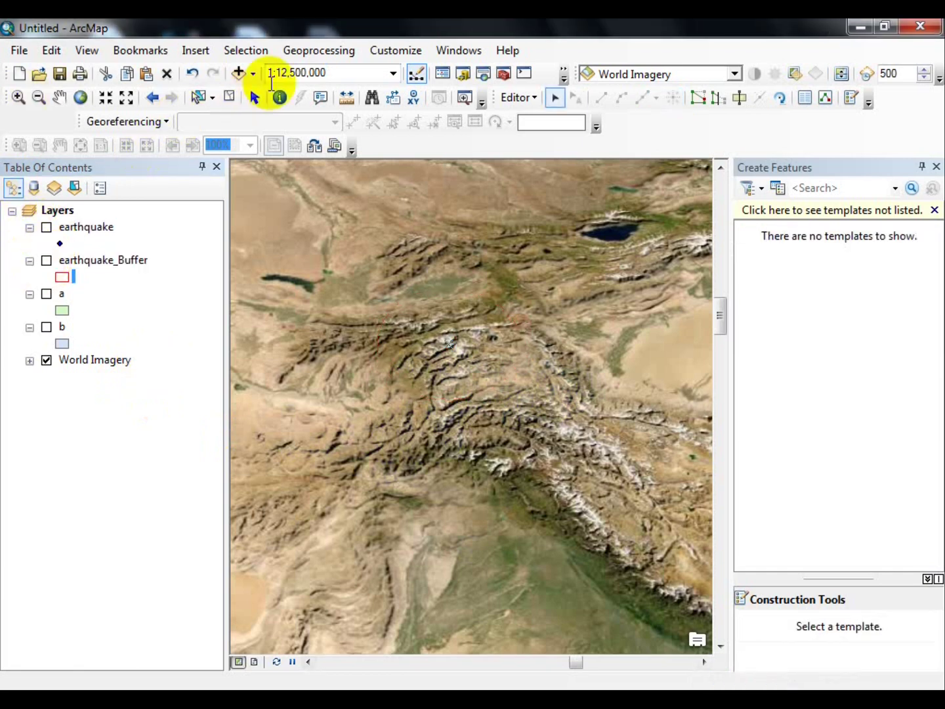
{"action": "left_click", "coordinate": [303, 54]}
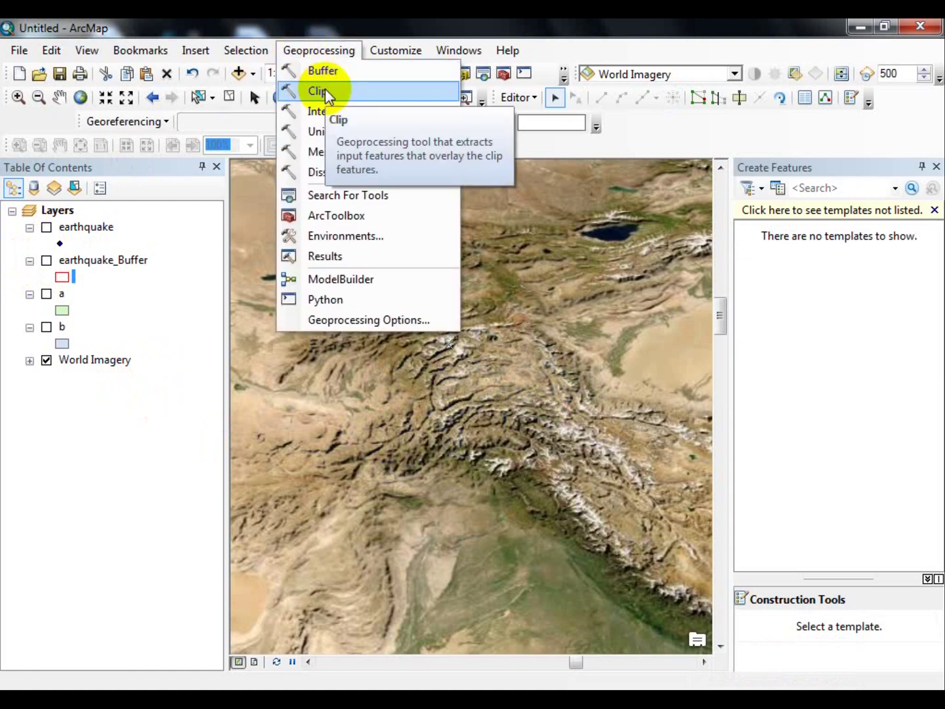
{"action": "left_click", "coordinate": [282, 27]}
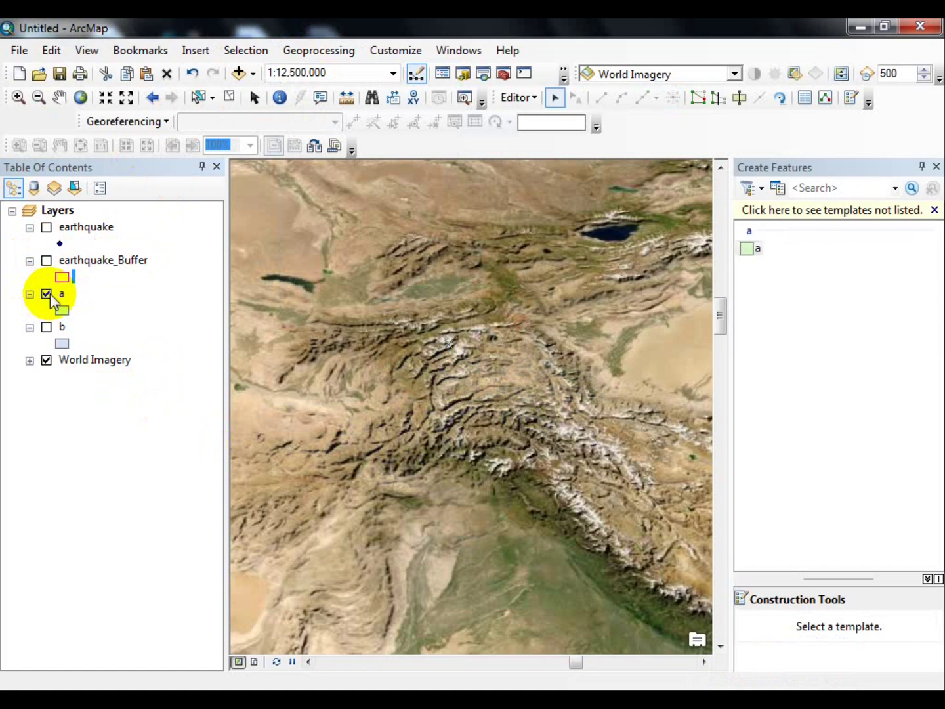
{"action": "left_click", "coordinate": [44, 326]}
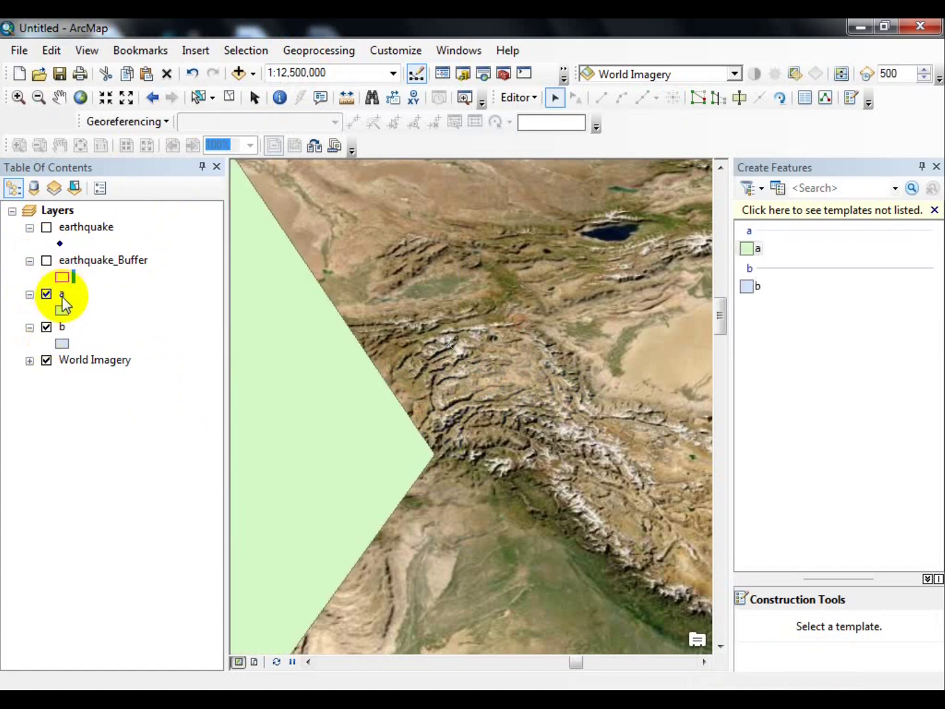
Zoom to layer a, bring both the a and b polygons fully into view, and hide the World Imagery basemap
{"action": "right_click", "coordinate": [62, 296]}
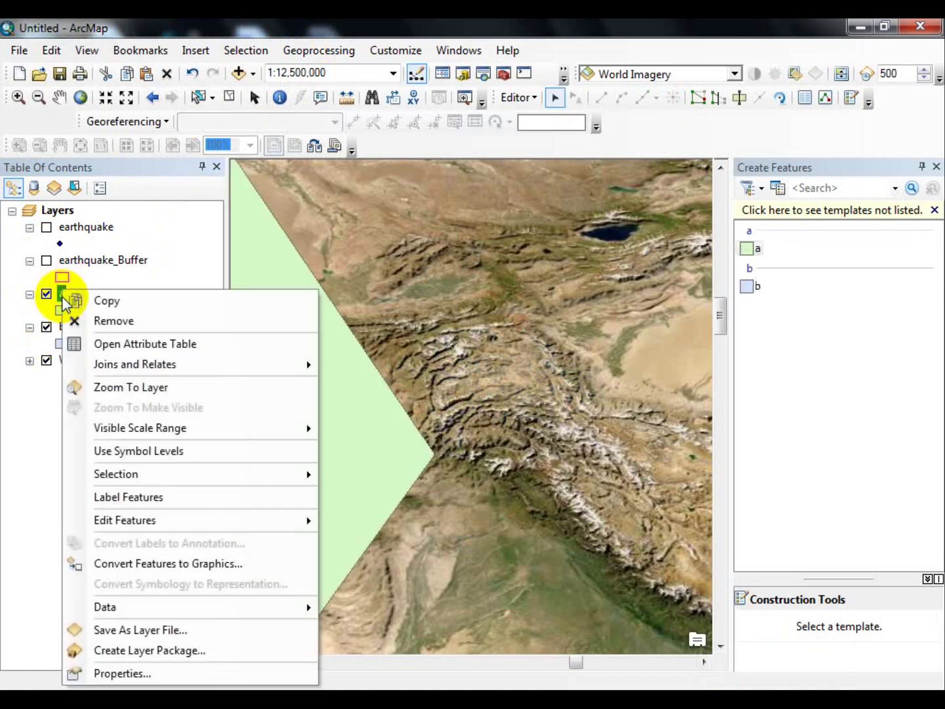
{"action": "left_click", "coordinate": [98, 387]}
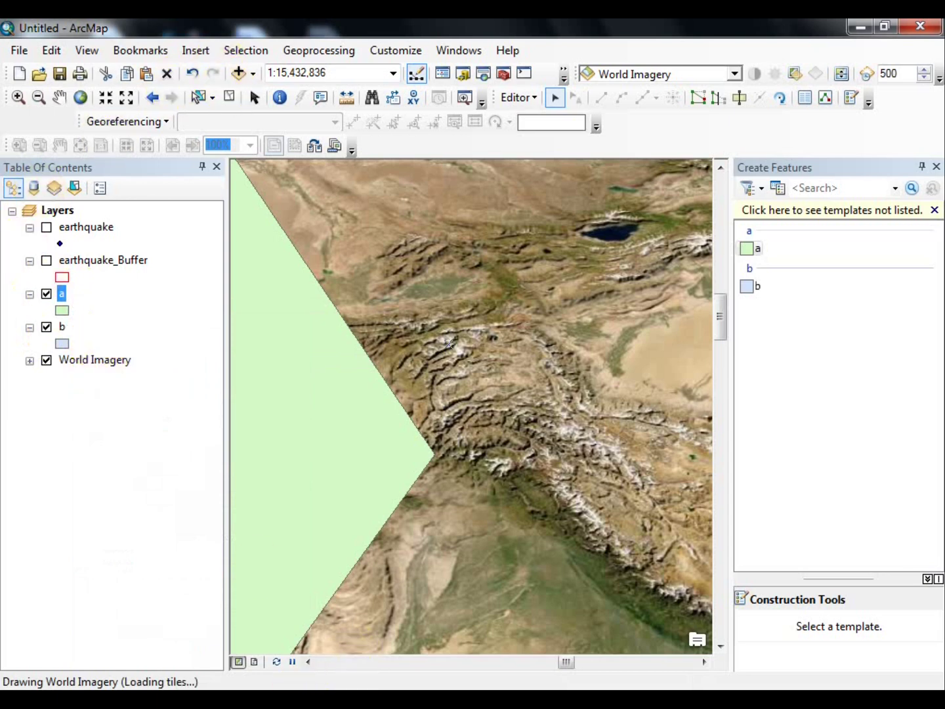
{"action": "right_click", "coordinate": [61, 306]}
{"action": "left_click", "coordinate": [62, 294]}
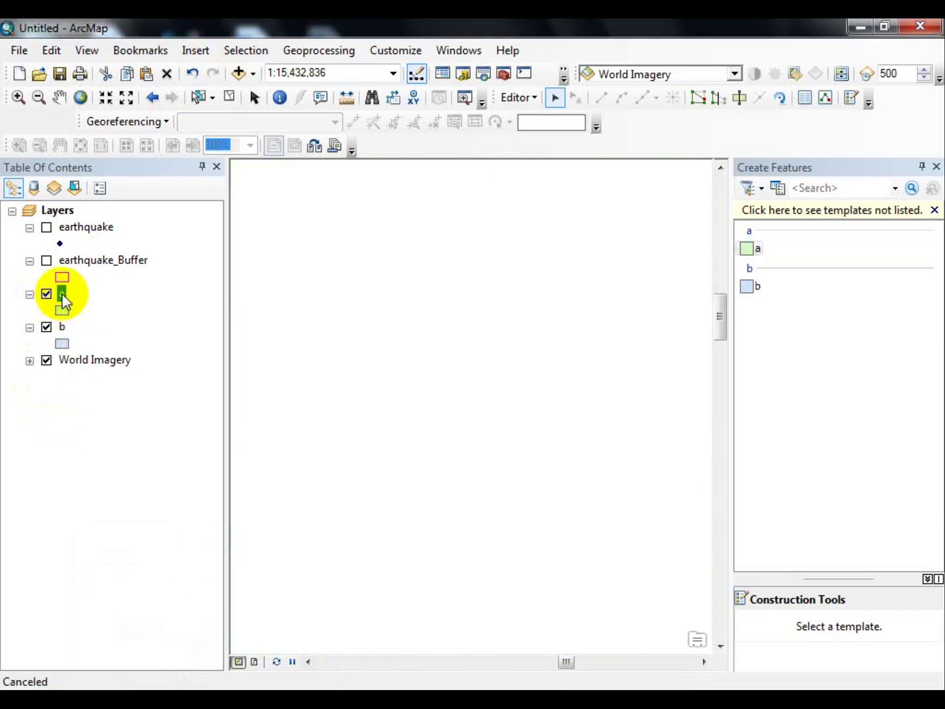
{"action": "right_click", "coordinate": [63, 292]}
{"action": "left_click", "coordinate": [82, 388]}
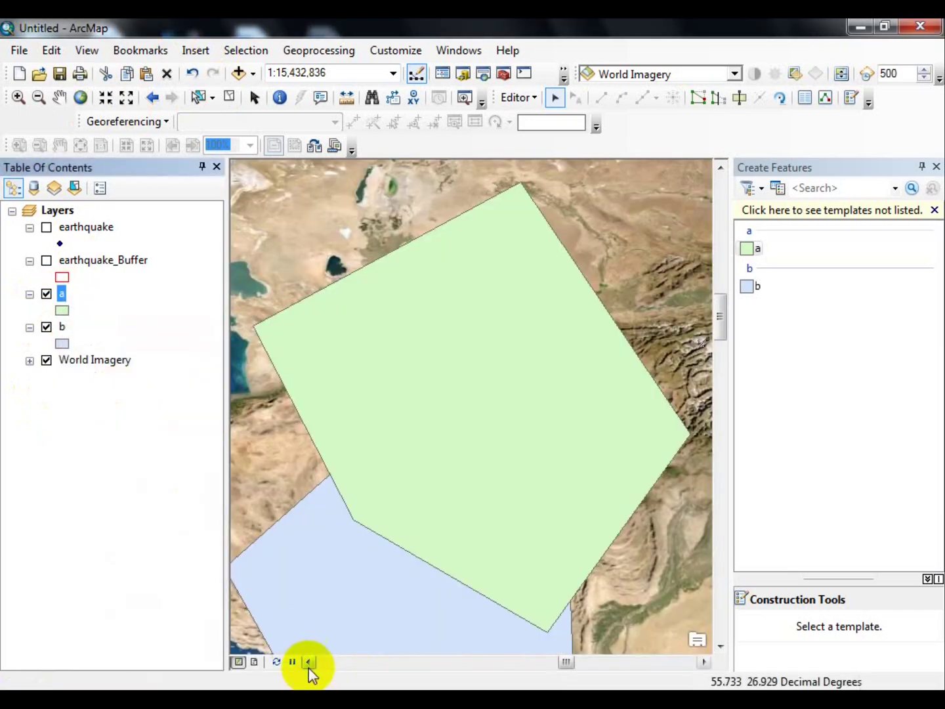
{"action": "scroll", "coordinate": [406, 426], "scroll_direction": "up", "scroll_amount": 4}
{"action": "scroll", "coordinate": [387, 425], "scroll_direction": "down", "scroll_amount": 1}
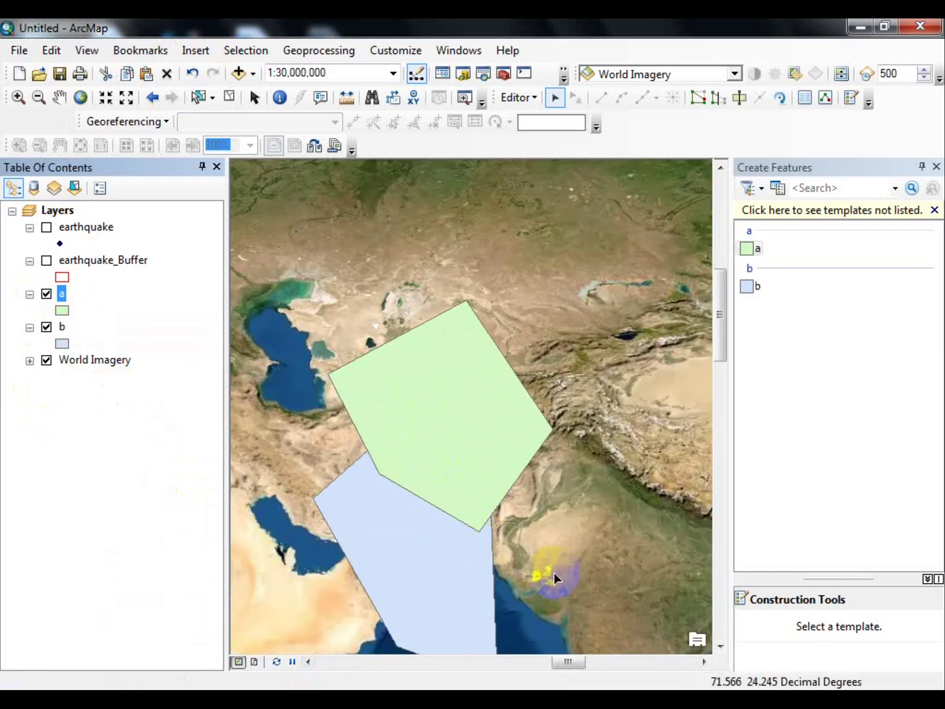
{"action": "left_click", "coordinate": [59, 98]}
{"action": "left_click_drag", "start_coordinate": [357, 389], "coordinate": [361, 294]}
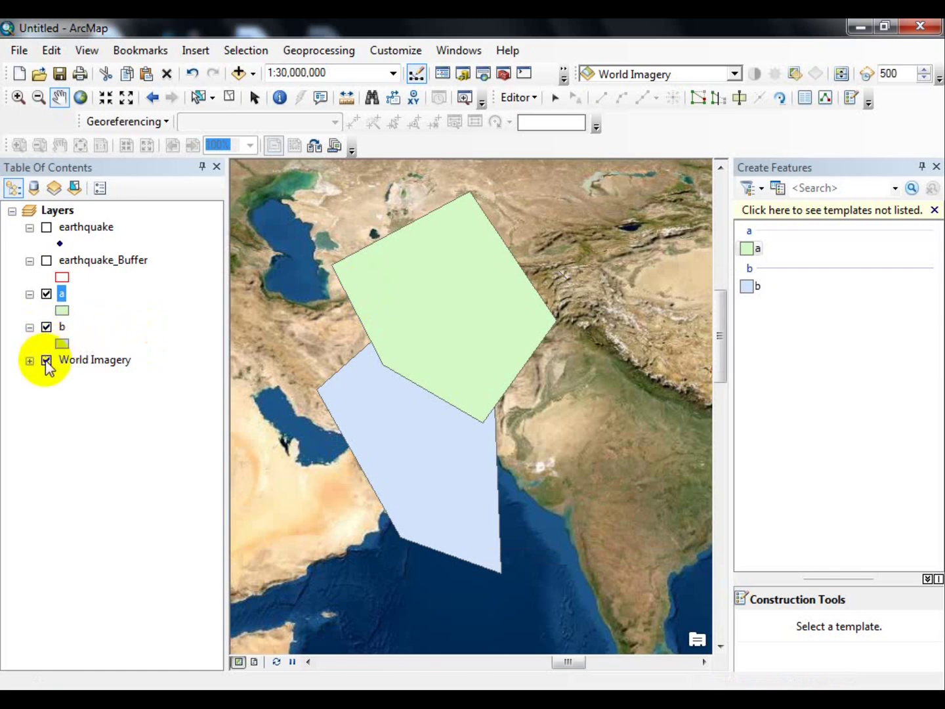
{"action": "left_click", "coordinate": [46, 360]}
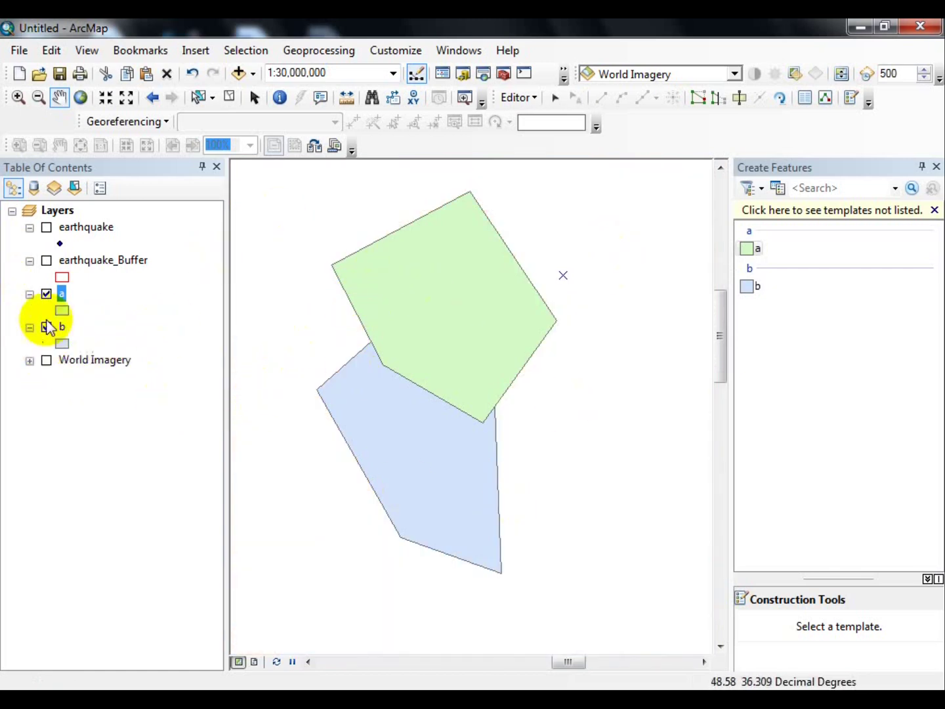
Open the attribute table of layer a, examine its Id and Population fields, and close the table
{"action": "right_click", "coordinate": [61, 299]}
{"action": "left_click", "coordinate": [74, 341]}
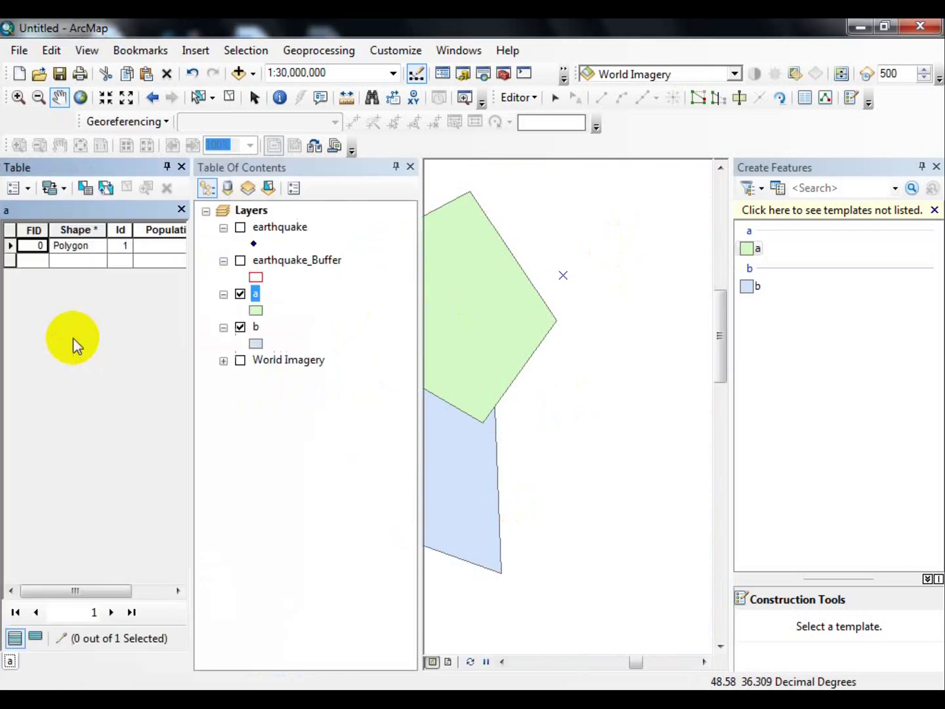
{"action": "scroll", "coordinate": [32, 500], "scroll_direction": "right", "scroll_amount": 2}
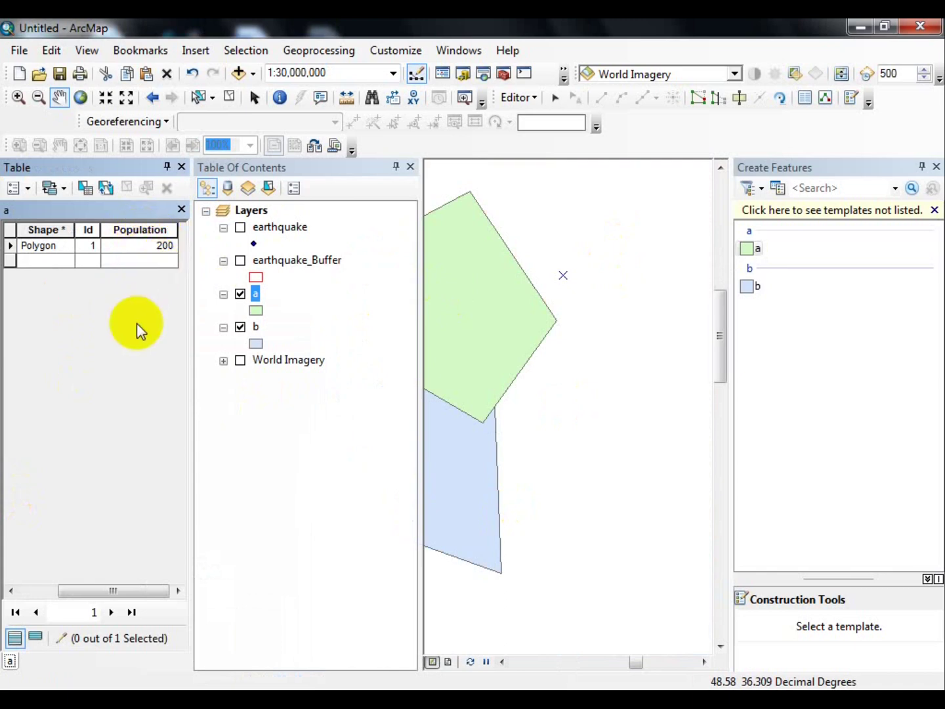
{"action": "scroll", "coordinate": [137, 322], "scroll_direction": "left", "scroll_amount": 2}
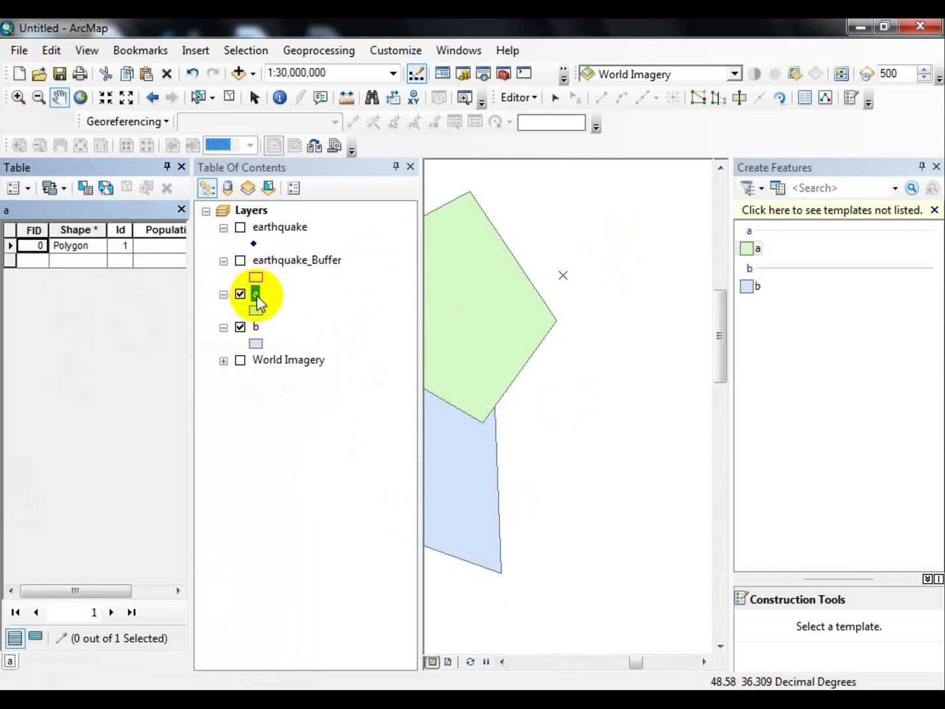
{"action": "scroll", "coordinate": [100, 272], "scroll_direction": "right", "scroll_amount": 2}
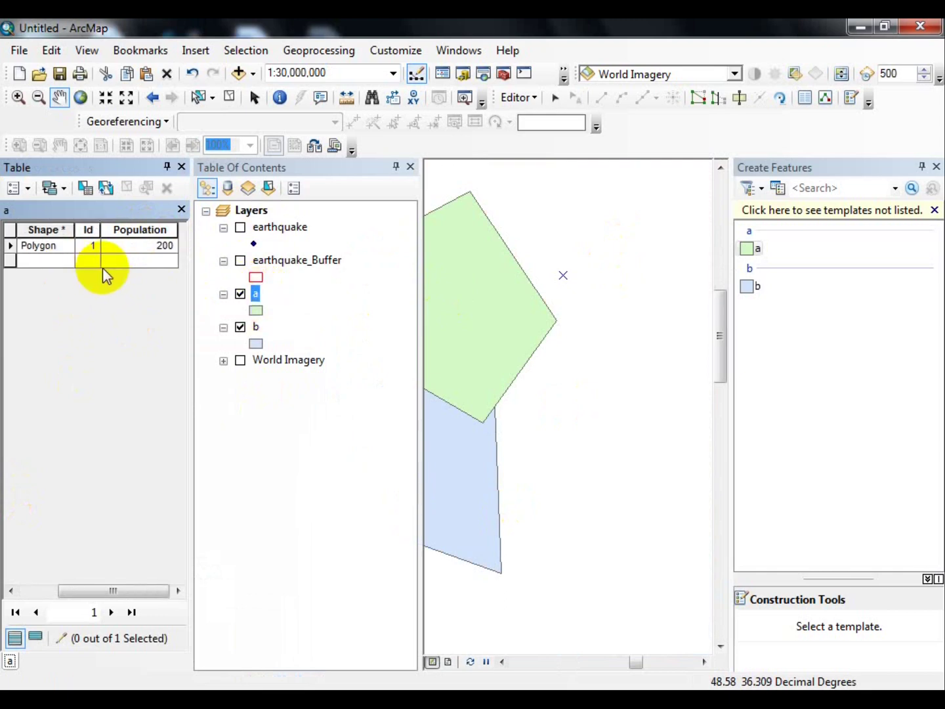
{"action": "left_click", "coordinate": [182, 167]}
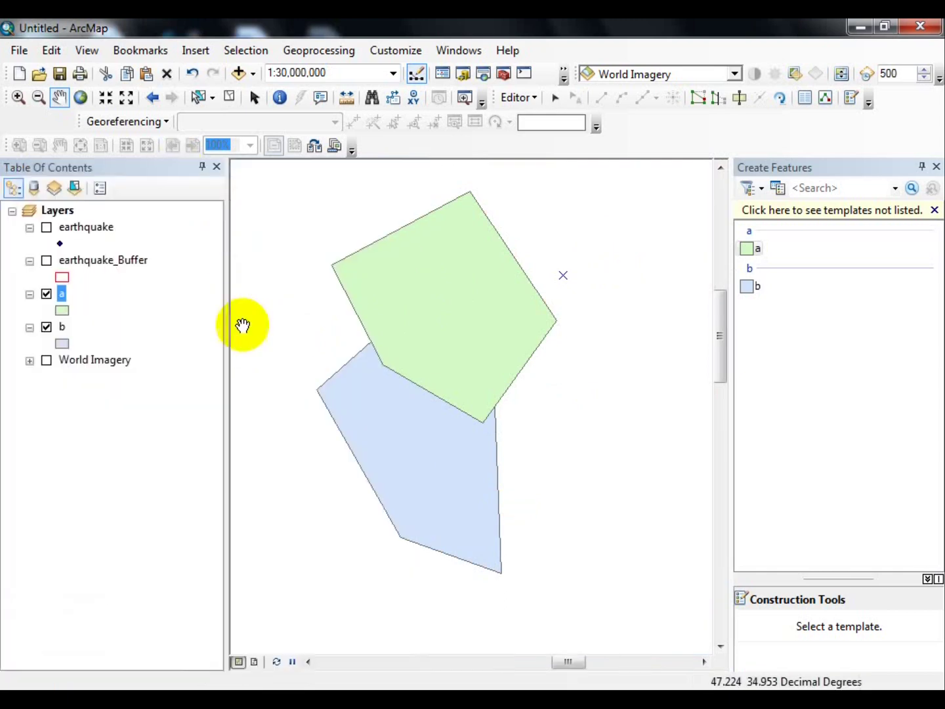
Open the attribute table of layer b, examine its Id and Population fields, and close the table
{"action": "right_click", "coordinate": [64, 331]}
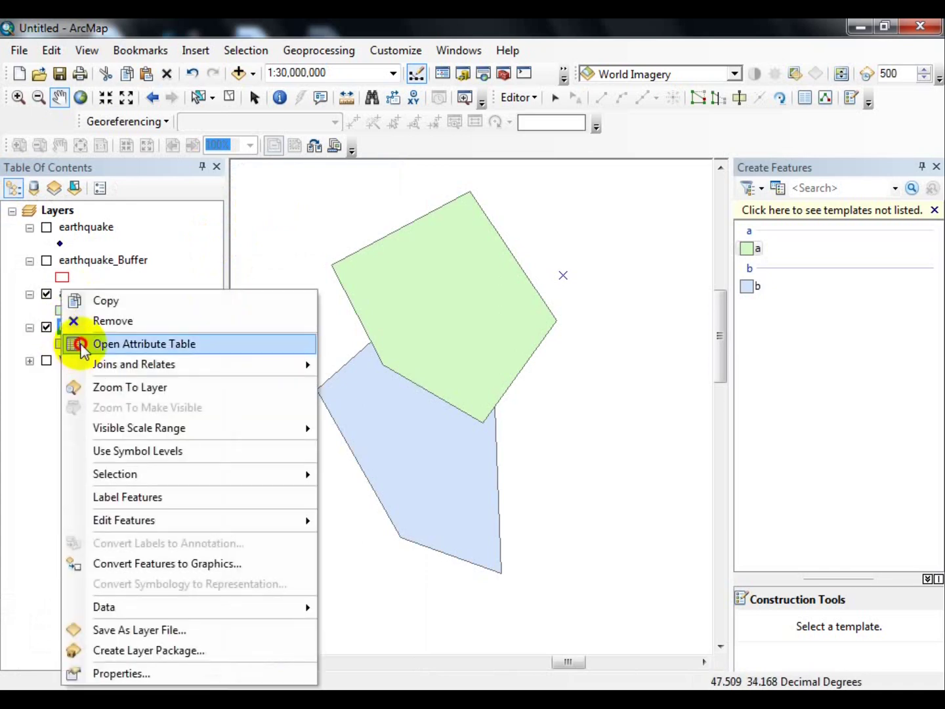
{"action": "left_click", "coordinate": [82, 346]}
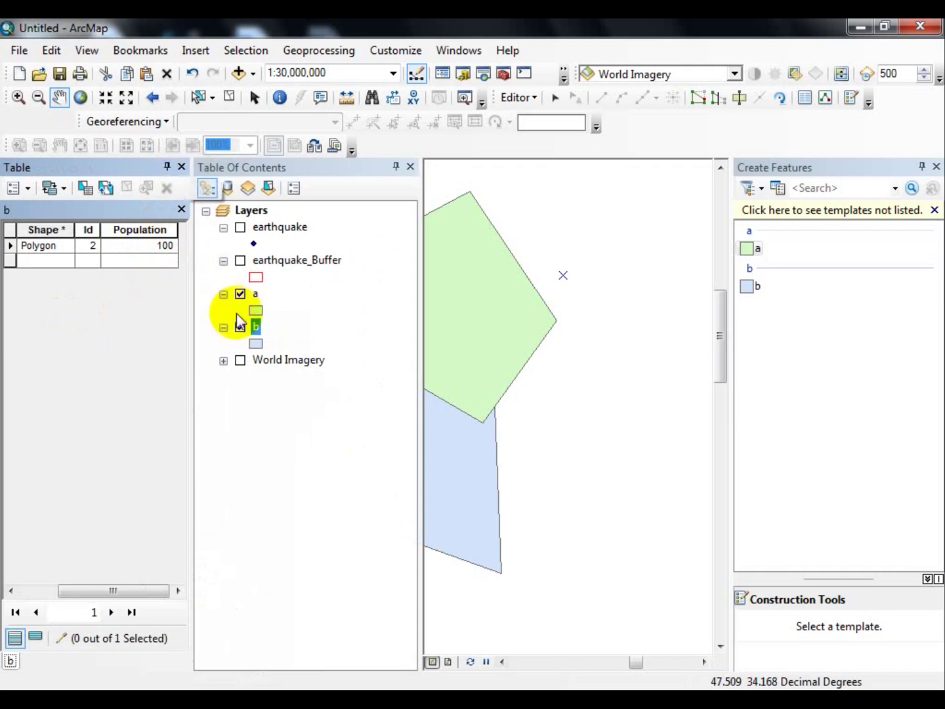
{"action": "left_click", "coordinate": [183, 167]}
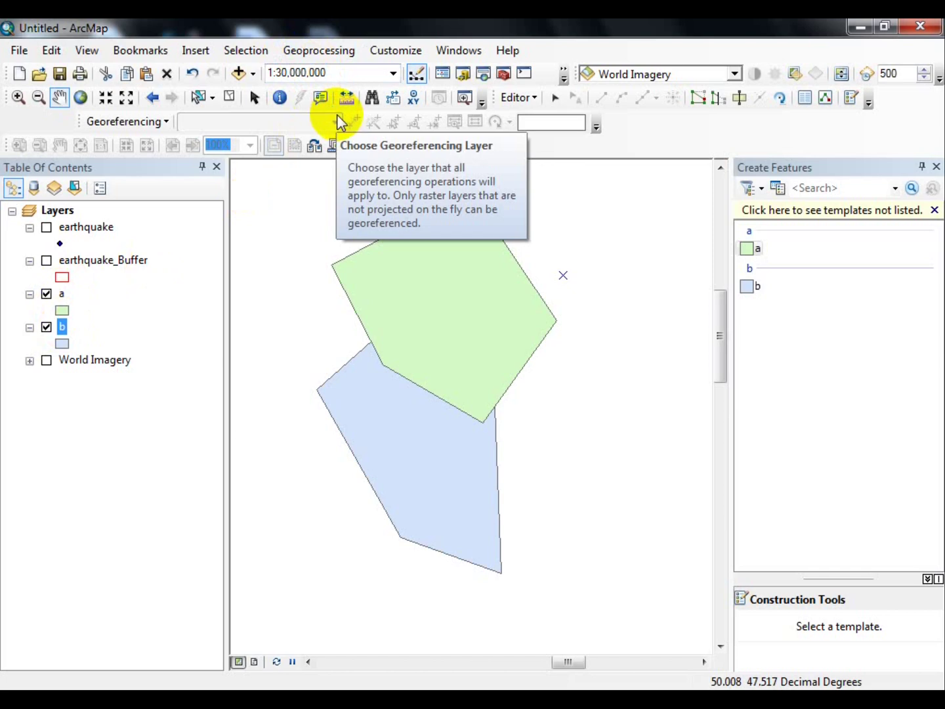
Start the Clip geoprocessing tool with layer a as the input features and layer b as the clip features
{"action": "left_click", "coordinate": [352, 52]}
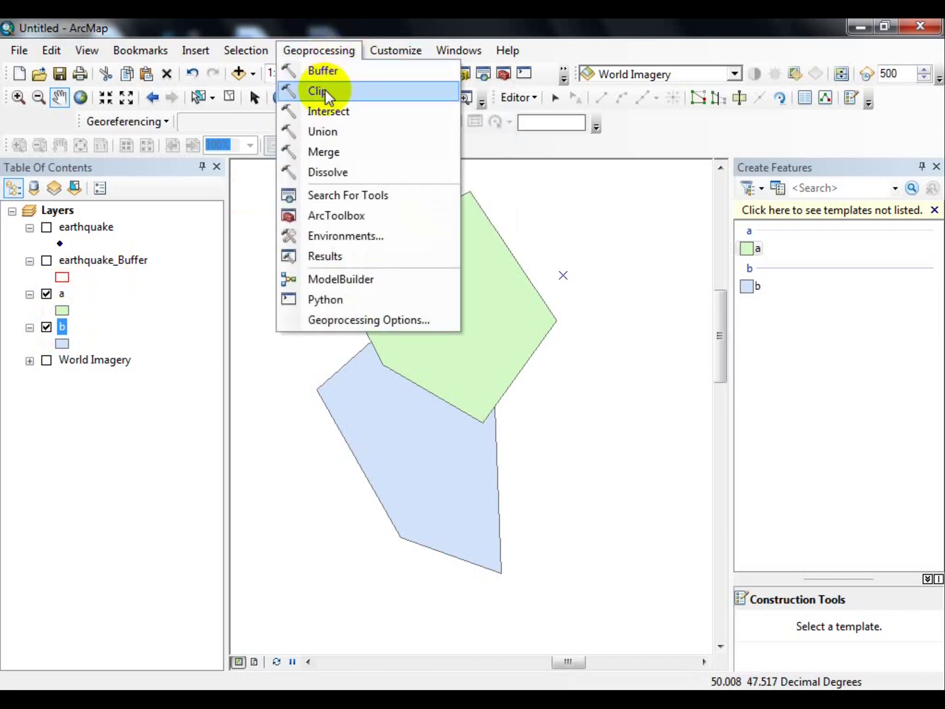
{"action": "left_click", "coordinate": [323, 90]}
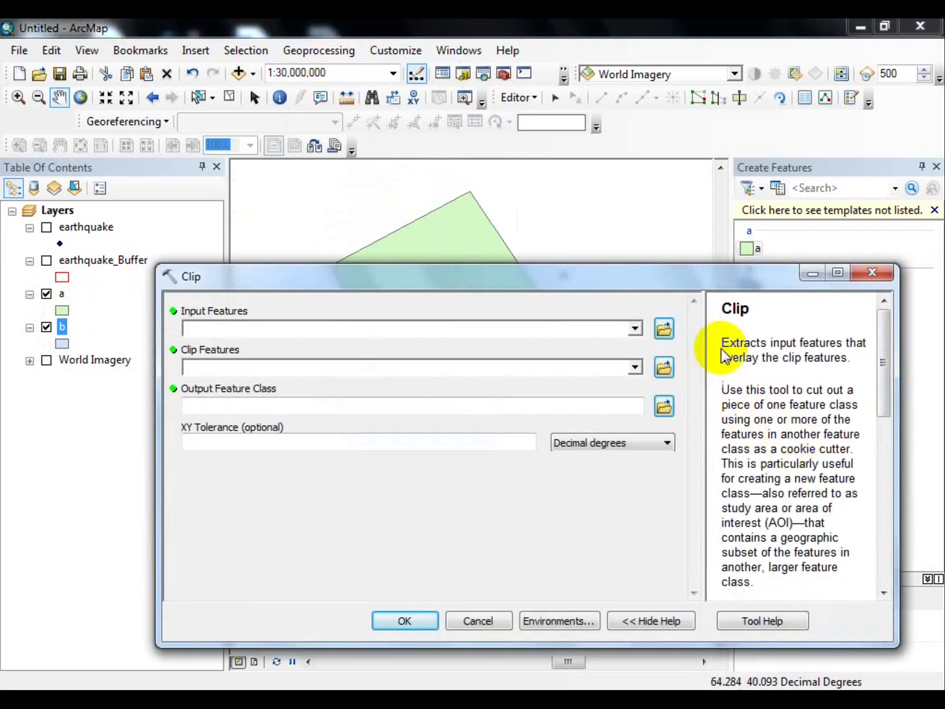
{"action": "left_click_drag", "start_coordinate": [724, 339], "coordinate": [859, 346]}
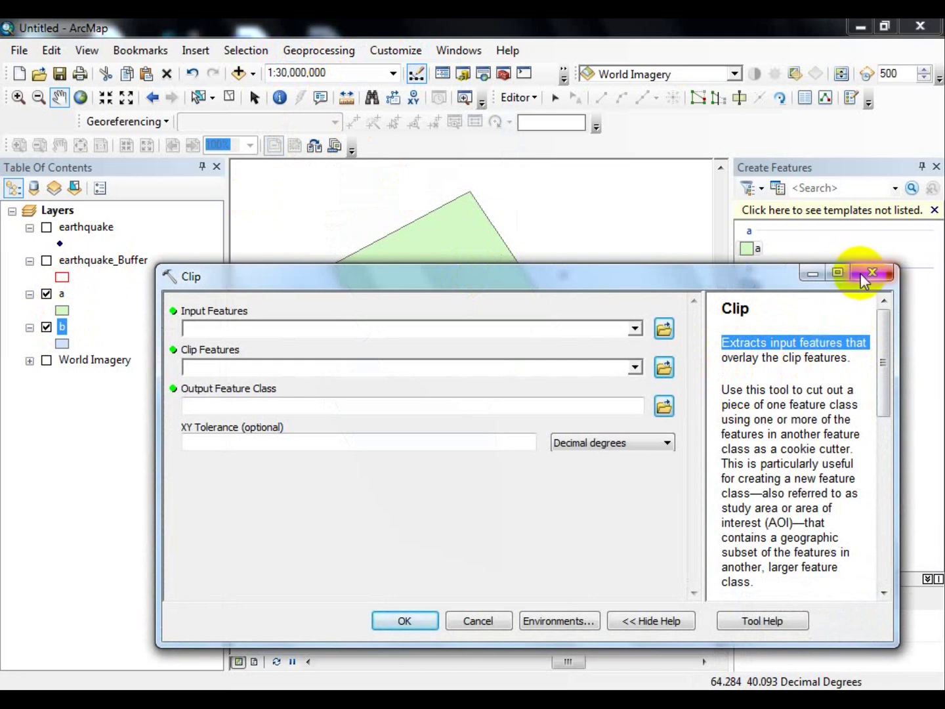
{"action": "left_click_drag", "start_coordinate": [565, 275], "coordinate": [479, 490]}
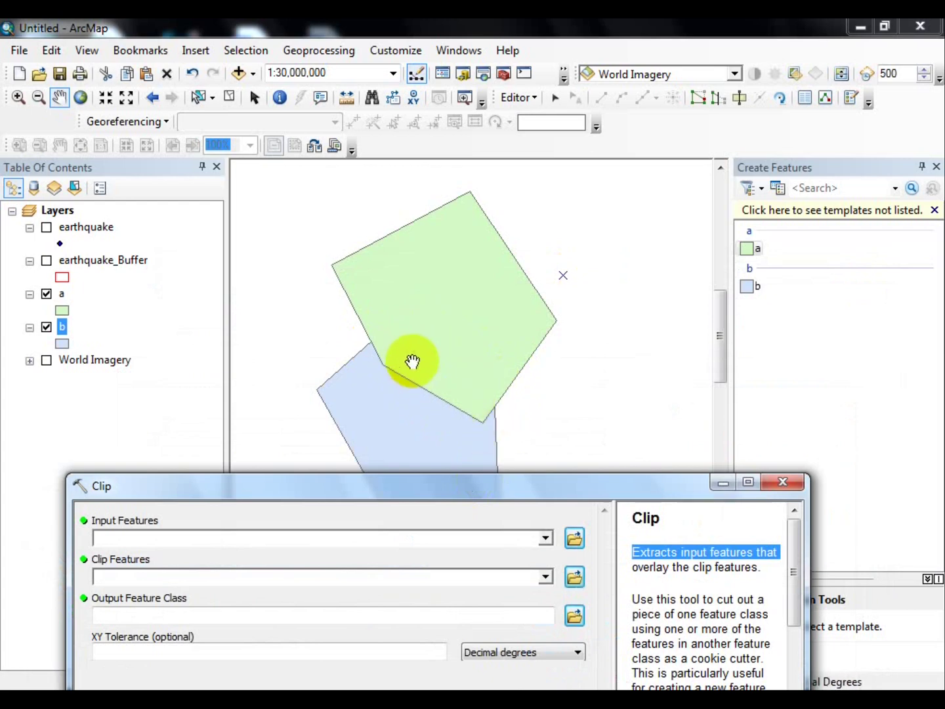
{"action": "left_click_drag", "start_coordinate": [459, 486], "coordinate": [594, 219]}
{"action": "left_click", "coordinate": [679, 272]}
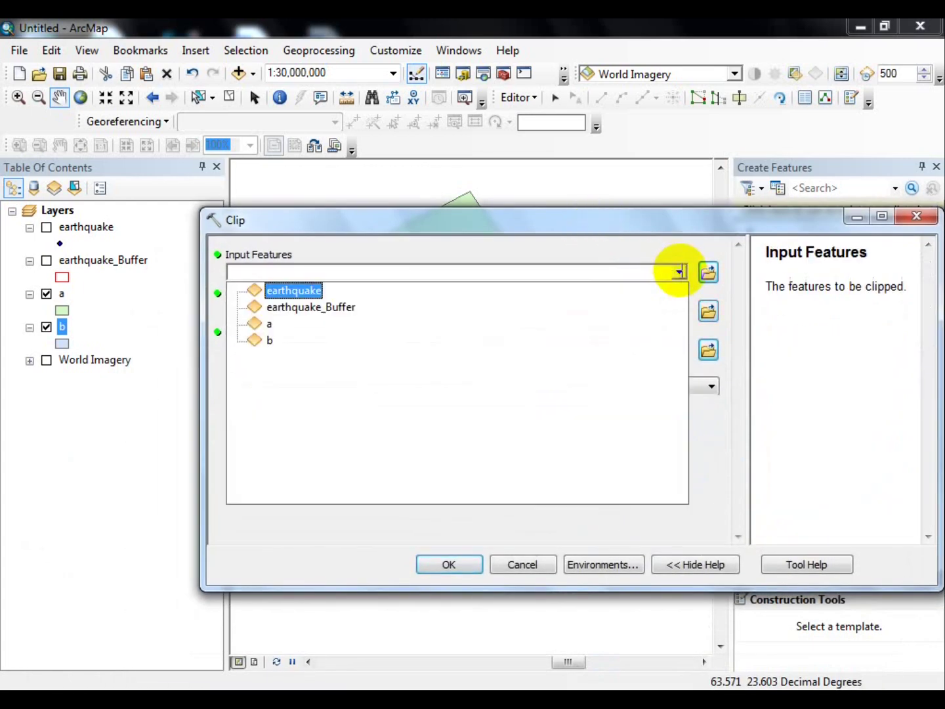
{"action": "left_click", "coordinate": [269, 325]}
{"action": "left_click_drag", "start_coordinate": [364, 221], "coordinate": [407, 240]}
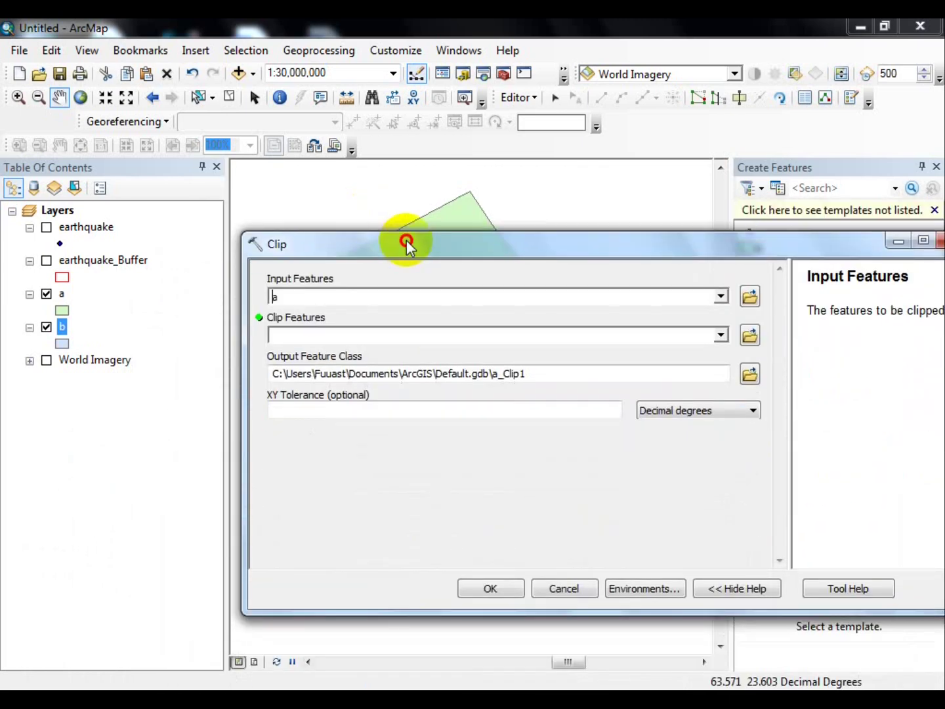
{"action": "left_click", "coordinate": [720, 335]}
{"action": "left_click", "coordinate": [313, 402]}
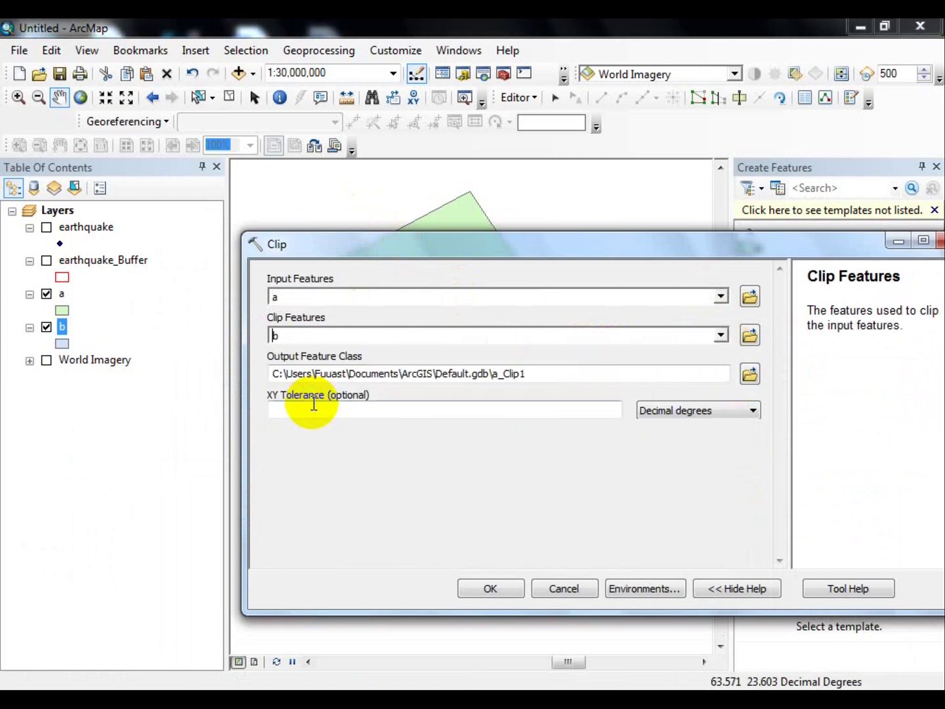
Run the clip with a_Clip1 in Default.gdb as the output feature class and dismiss the completion report
{"action": "left_click_drag", "start_coordinate": [416, 246], "coordinate": [327, 215]}
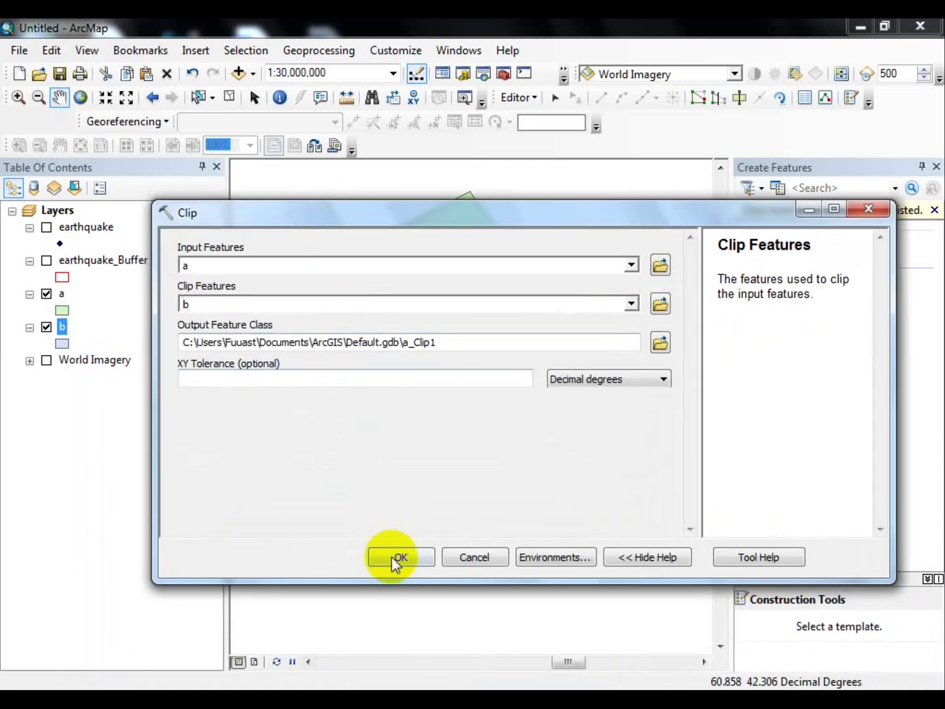
{"action": "left_click_drag", "start_coordinate": [190, 339], "coordinate": [634, 357]}
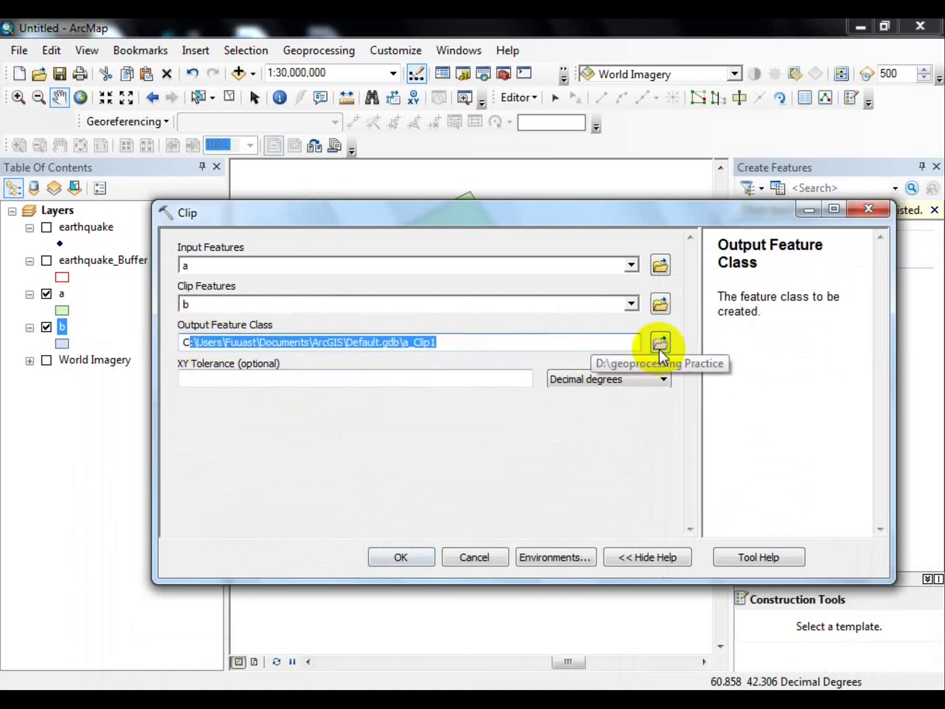
{"action": "left_click", "coordinate": [382, 453]}
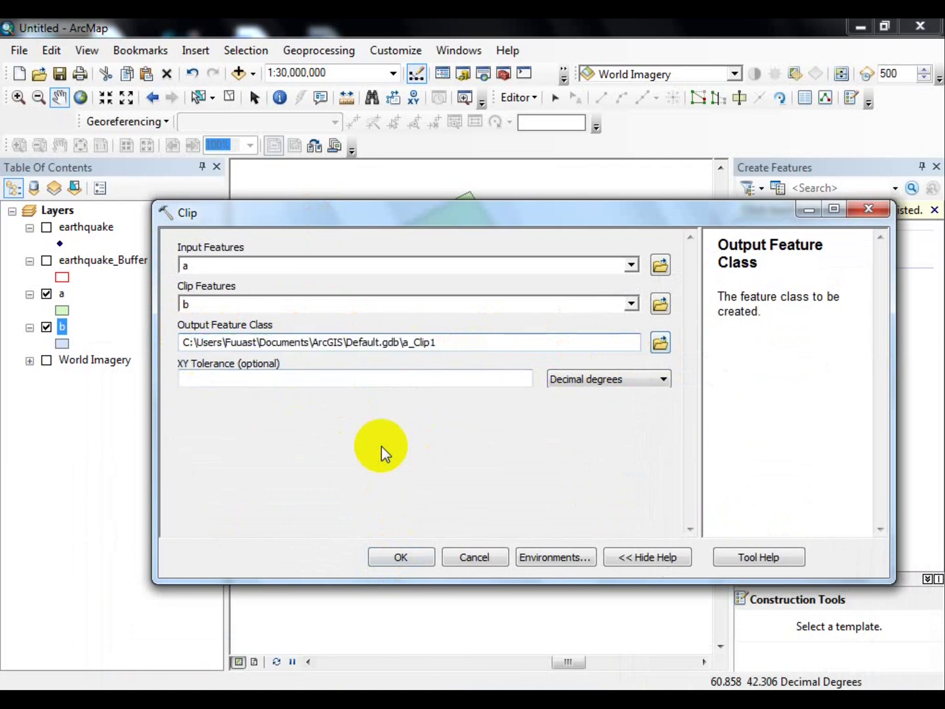
{"action": "left_click", "coordinate": [397, 557]}
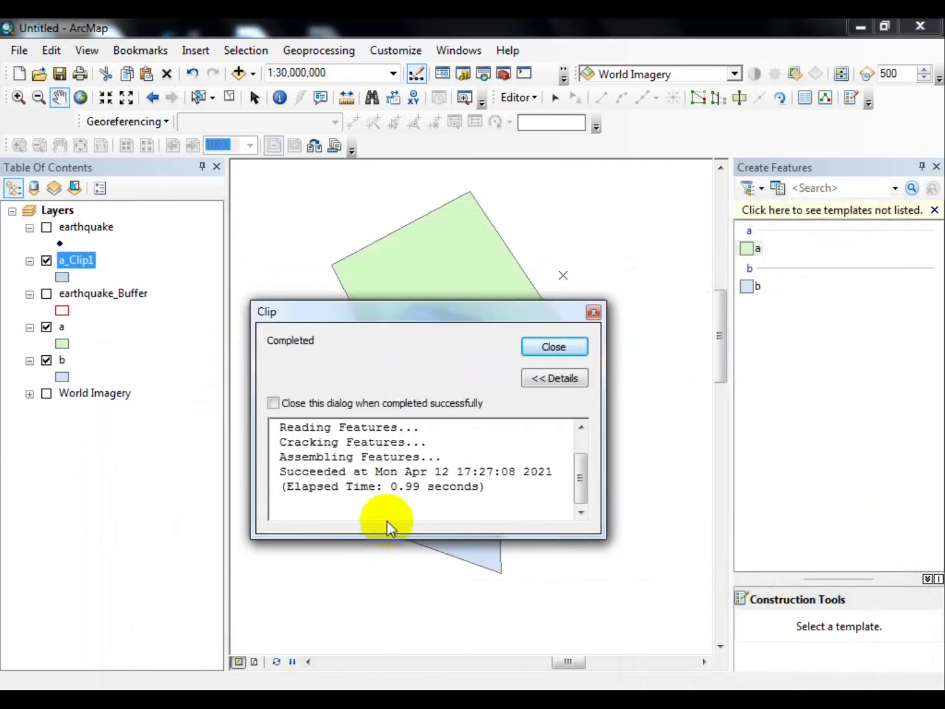
{"action": "left_click", "coordinate": [553, 348]}
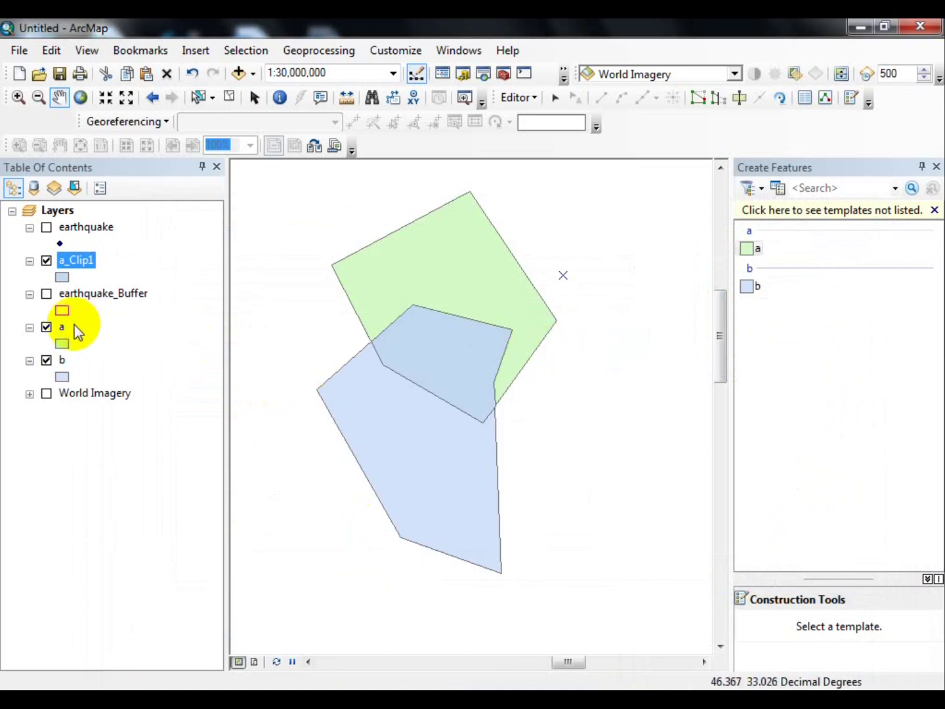
Compare a_Clip1 with layers a and b by toggling their visibility, leaving only a and b shown
{"action": "left_click", "coordinate": [47, 361]}
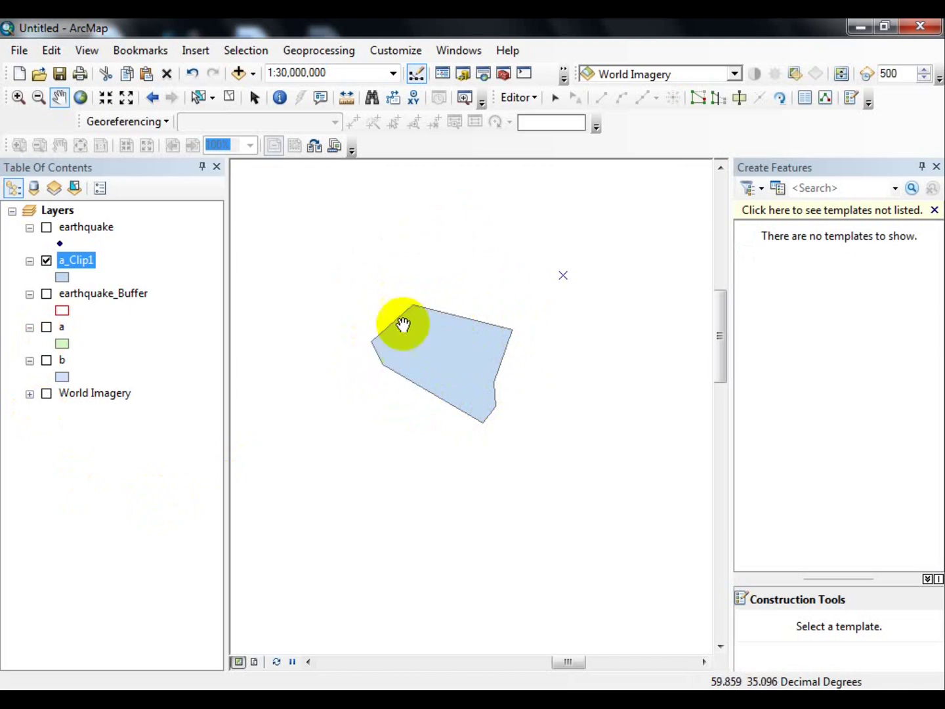
{"action": "left_click", "coordinate": [46, 328]}
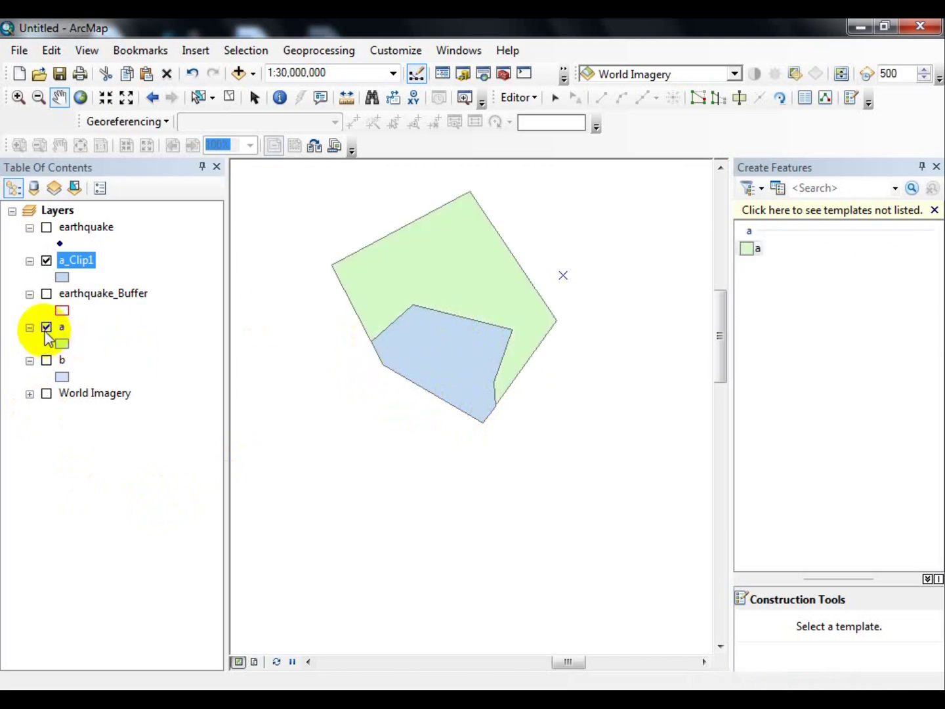
{"action": "left_click", "coordinate": [45, 264]}
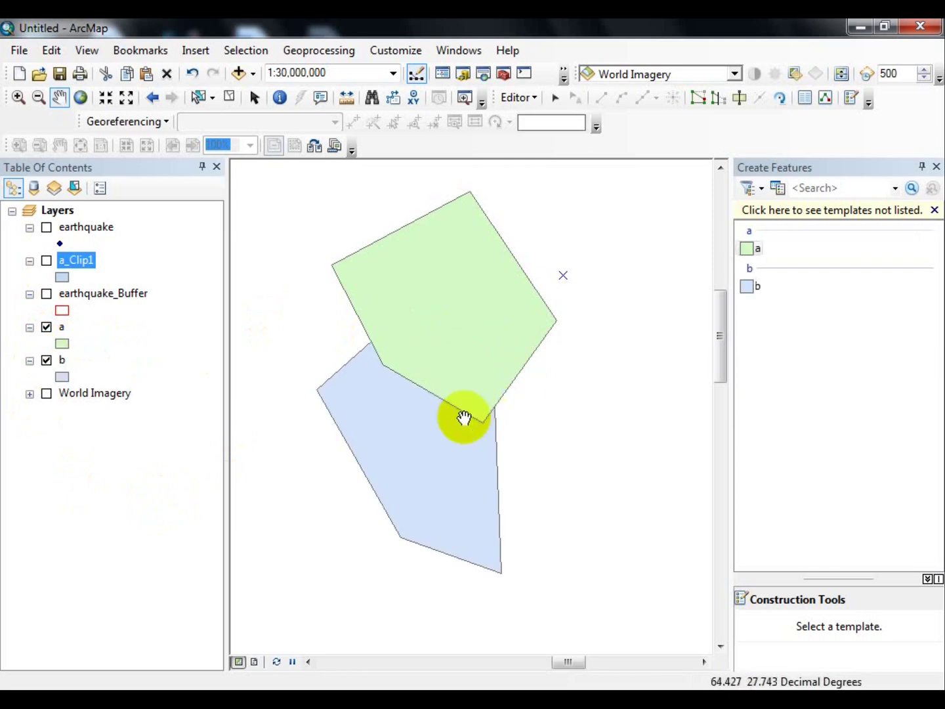
Set layer a's display transparency to 50%
{"action": "right_click", "coordinate": [62, 327]}
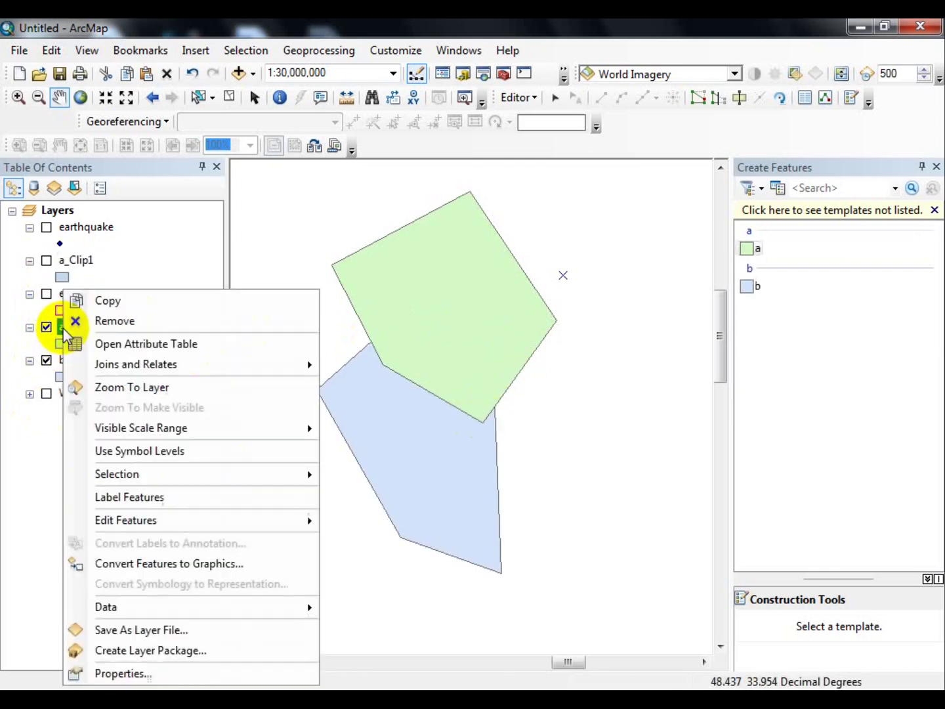
{"action": "left_click", "coordinate": [131, 674]}
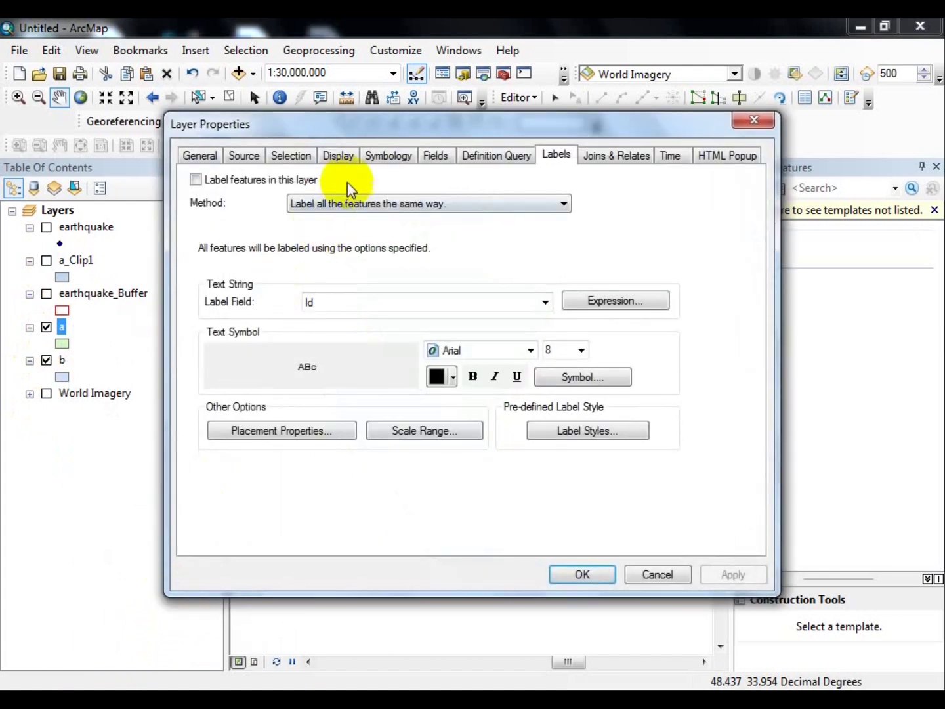
{"action": "left_click", "coordinate": [339, 157]}
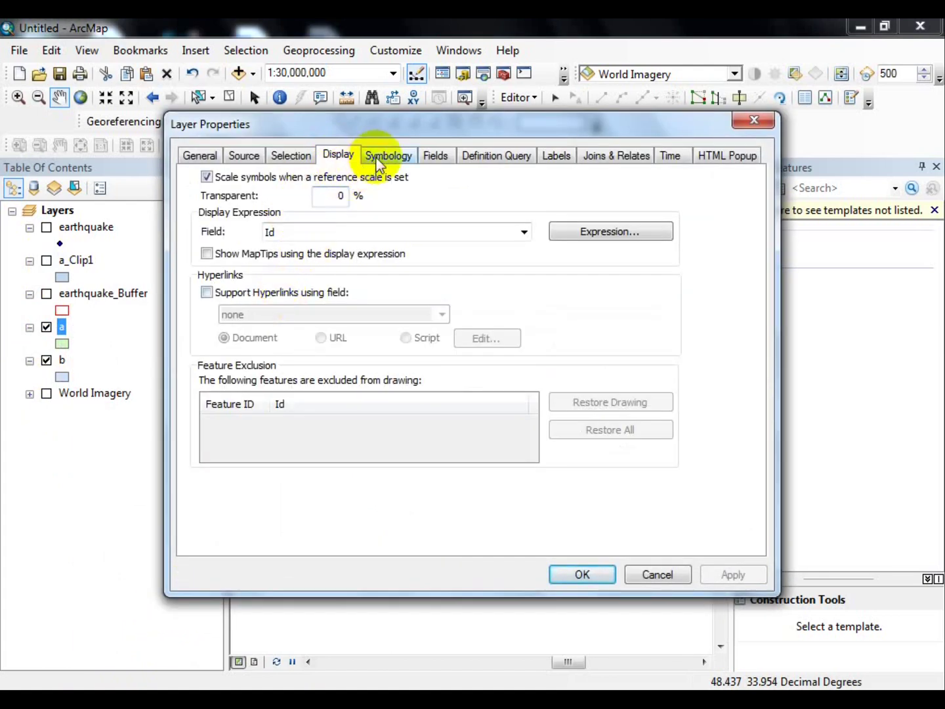
{"action": "double_click", "coordinate": [322, 197]}
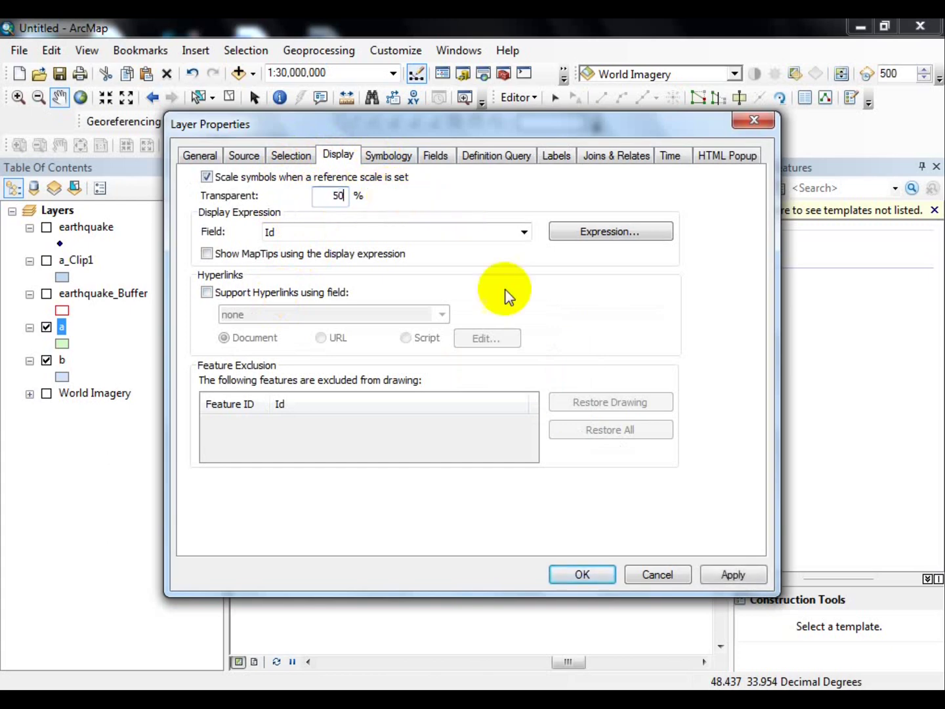
{"action": "left_click", "coordinate": [580, 575]}
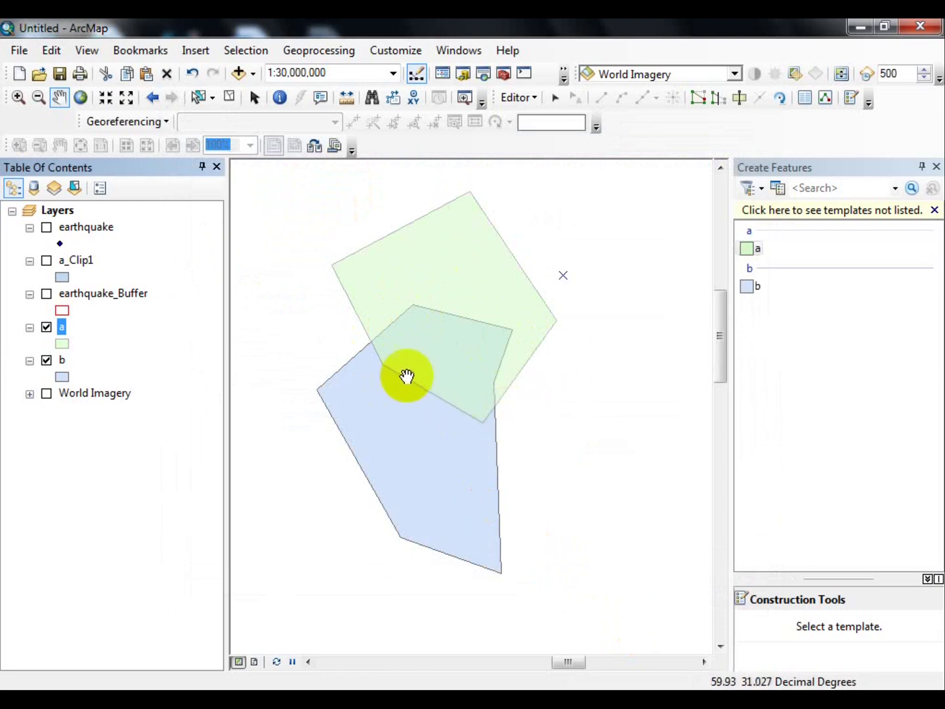
Hide layers a and b and show a_Clip1 on its own
{"action": "left_click", "coordinate": [46, 328]}
{"action": "left_click", "coordinate": [46, 360]}
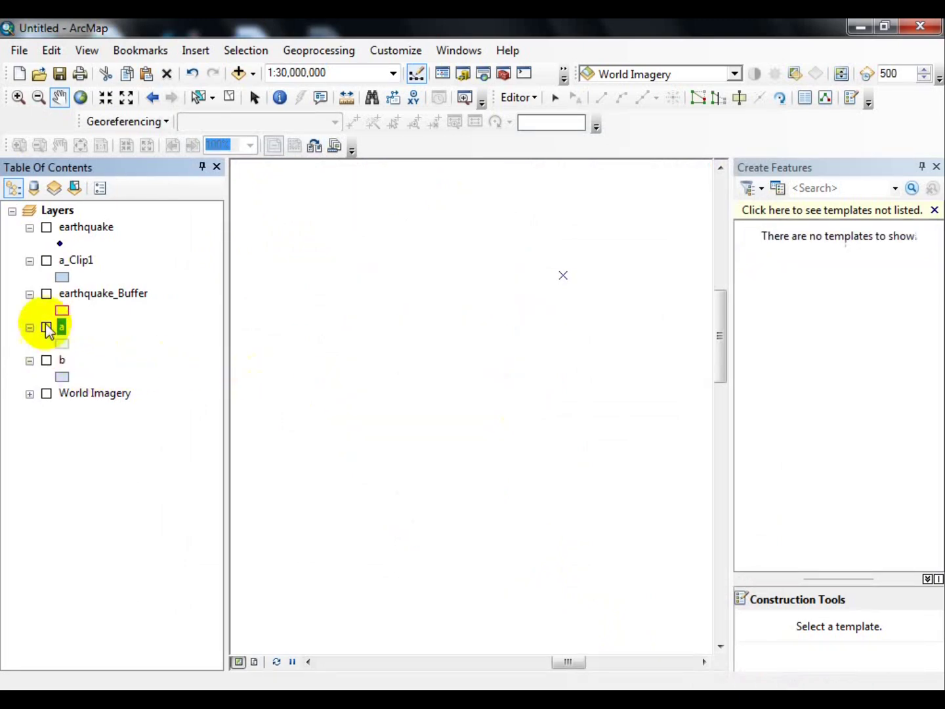
{"action": "left_click", "coordinate": [46, 260]}
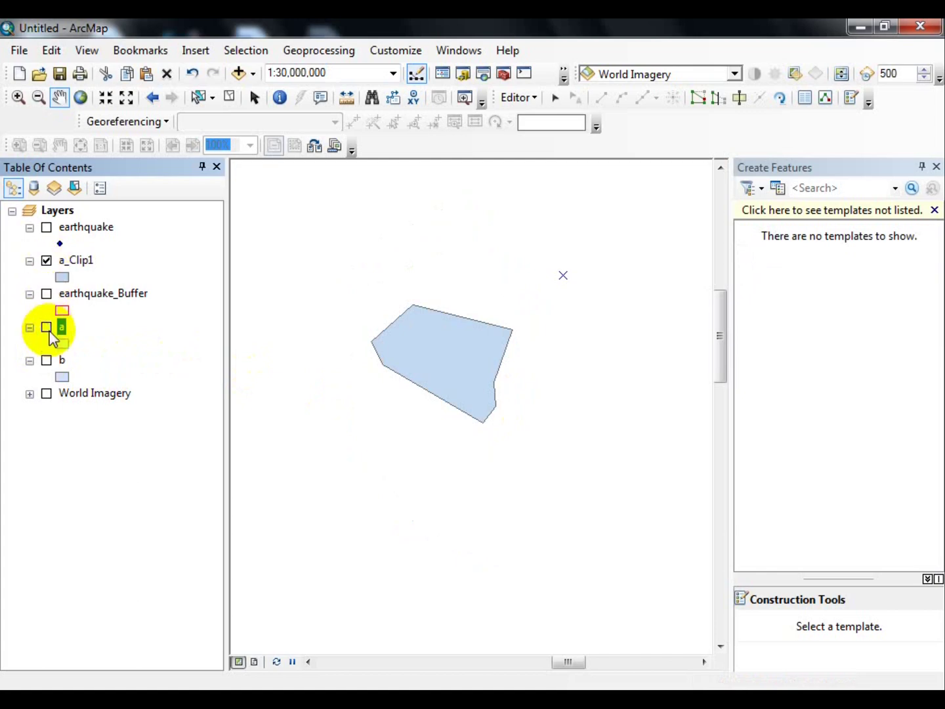
Symbolize a_Clip1 with the Sun style and change its fill color to red
{"action": "left_click", "coordinate": [62, 277]}
{"action": "left_click", "coordinate": [237, 246]}
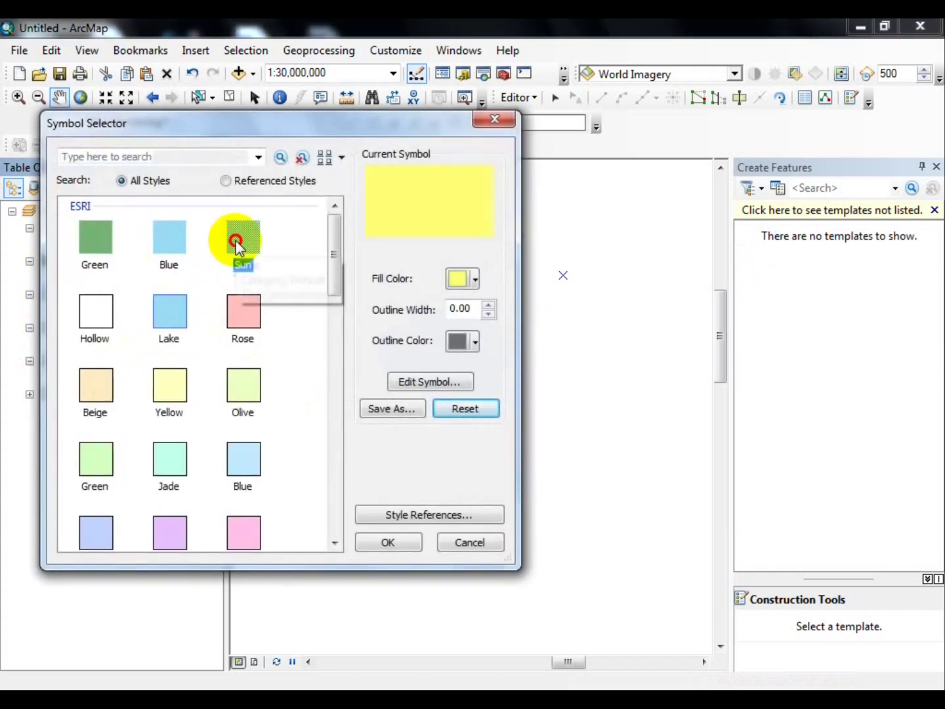
{"action": "left_click", "coordinate": [380, 541]}
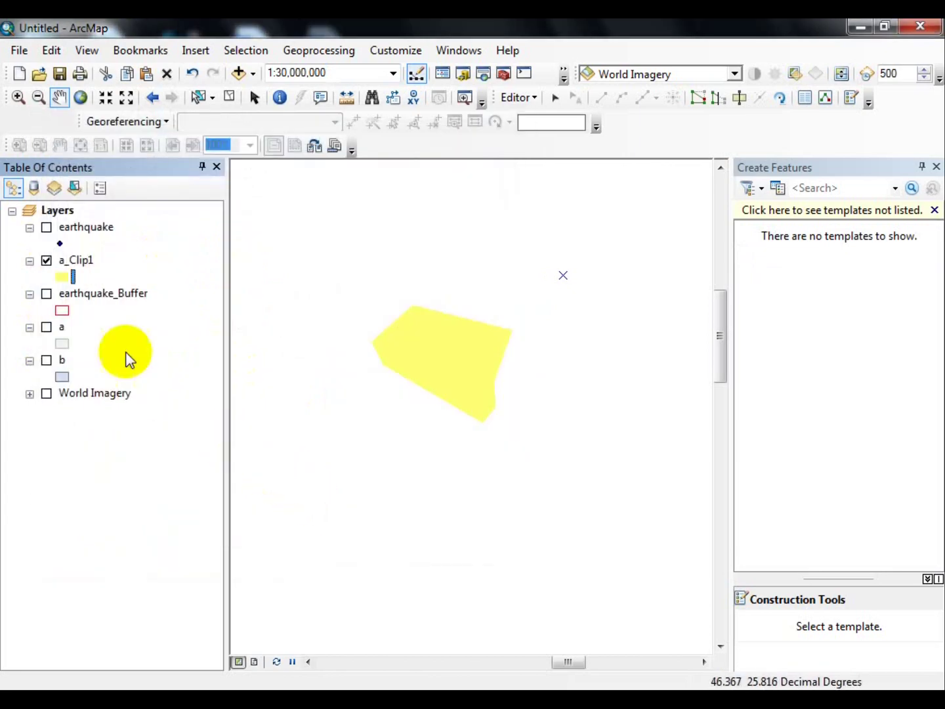
{"action": "left_click", "coordinate": [62, 277]}
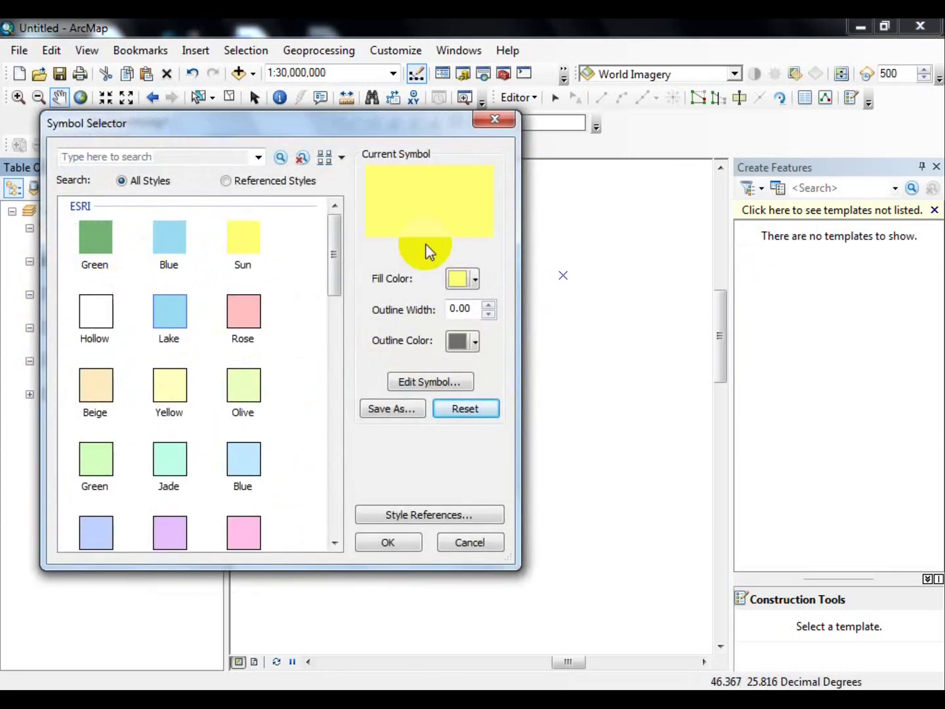
{"action": "left_click", "coordinate": [458, 278]}
{"action": "left_click", "coordinate": [472, 378]}
{"action": "left_click", "coordinate": [368, 540]}
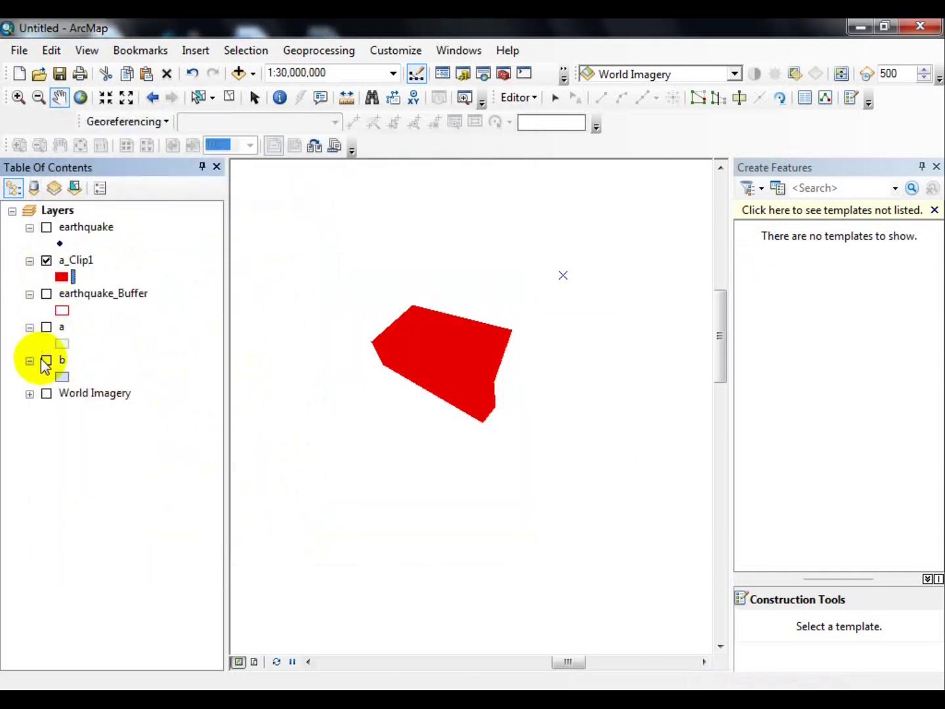
Show layers a and b together with a_Clip1 to compare the clipped area with both polygons
{"action": "left_click", "coordinate": [46, 327]}
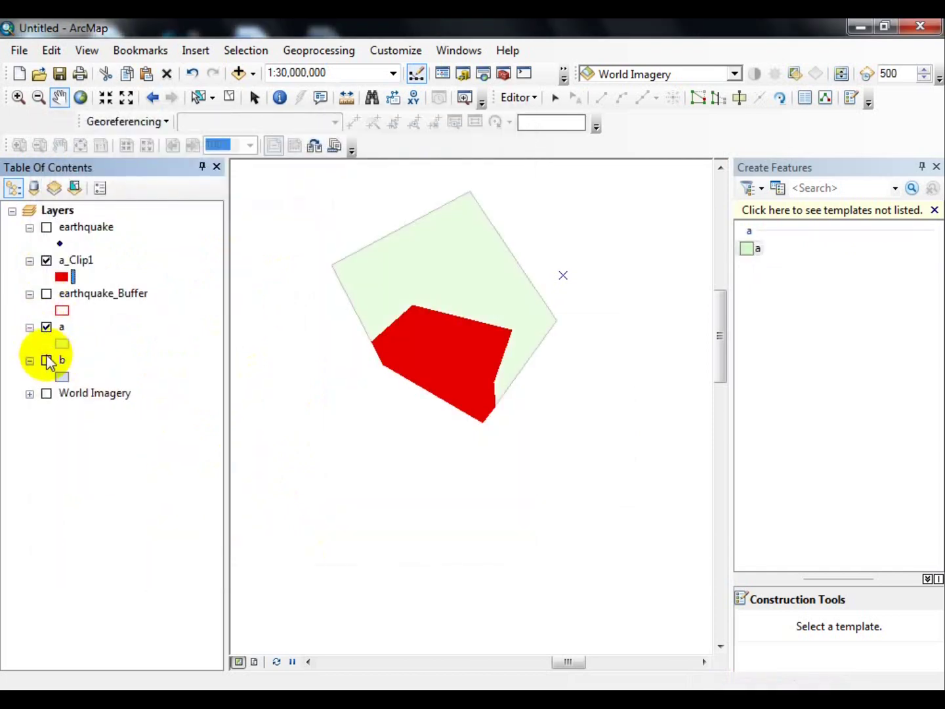
{"action": "left_click", "coordinate": [45, 360]}
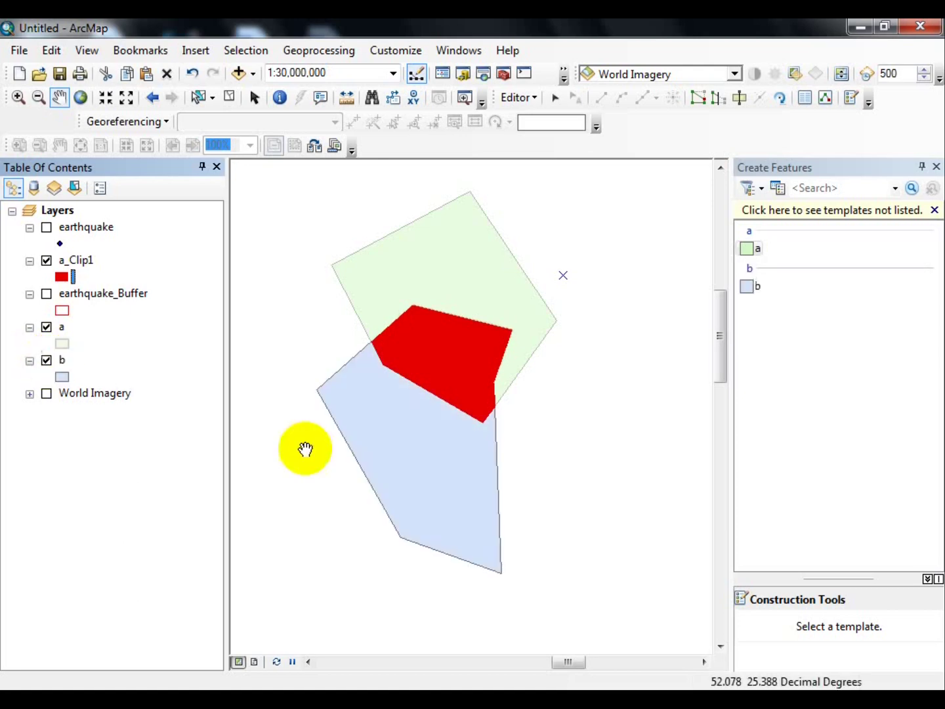
{"action": "left_click", "coordinate": [434, 404]}
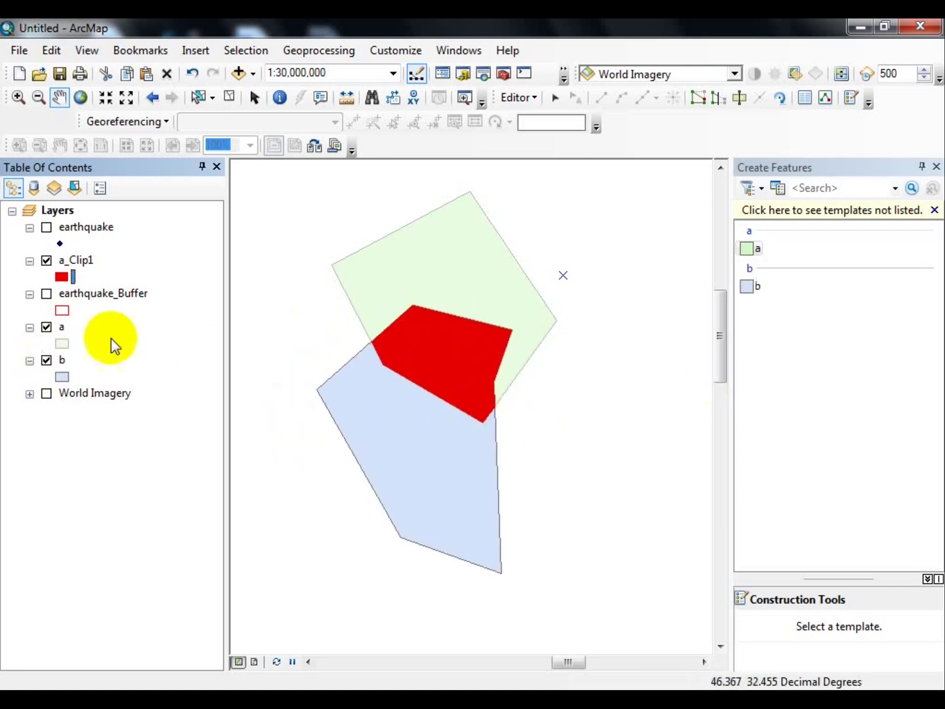
Open the attribute table of a_Clip1 and examine its fields
{"action": "right_click", "coordinate": [83, 263]}
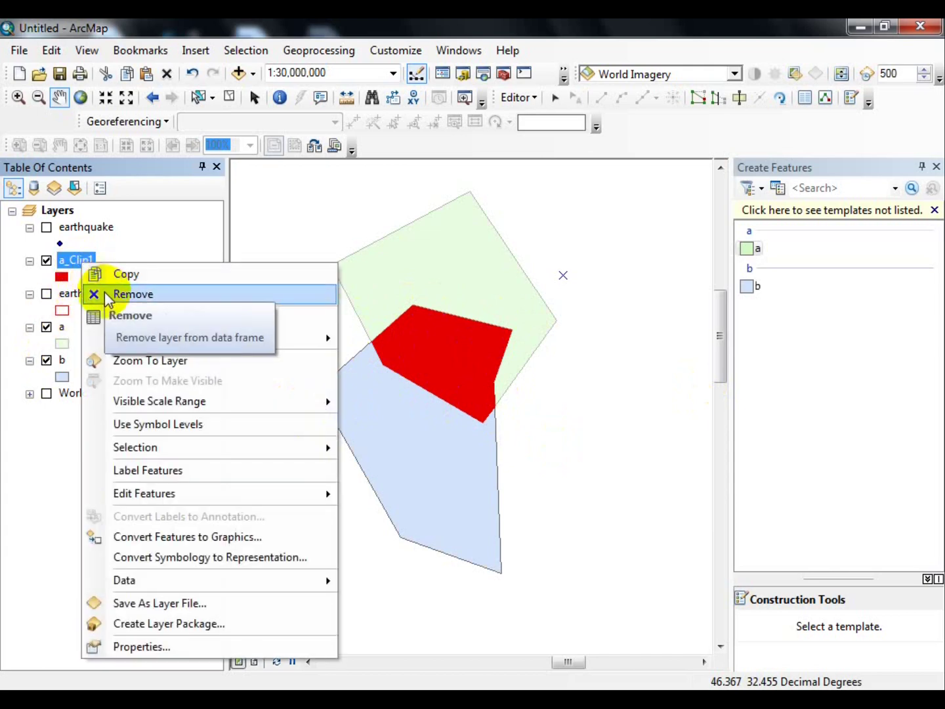
{"action": "mouse_move", "coordinate": [164, 340]}
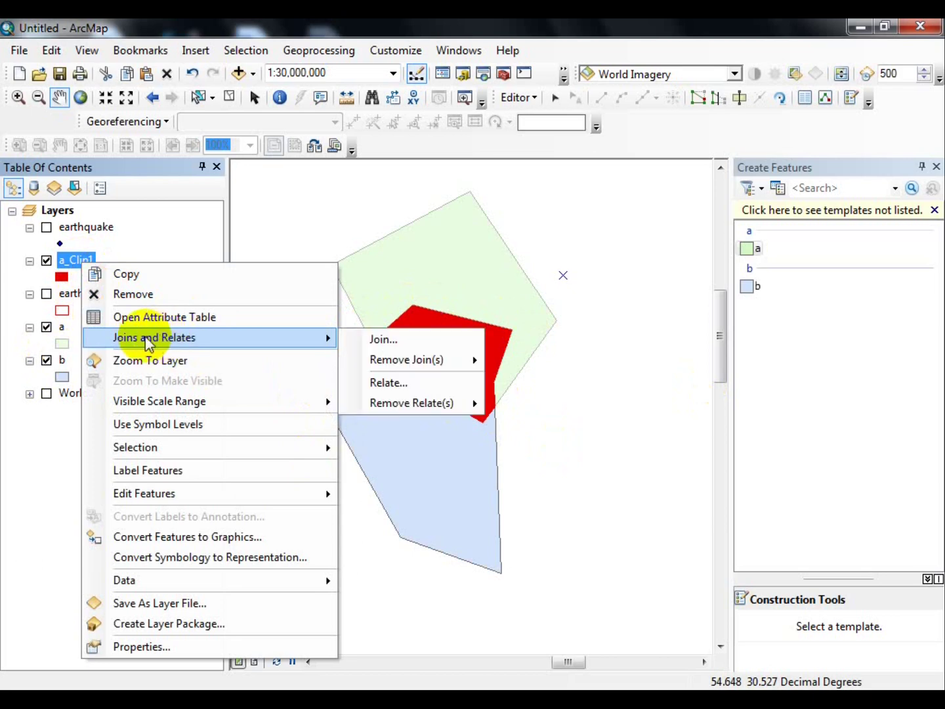
{"action": "left_click", "coordinate": [131, 317]}
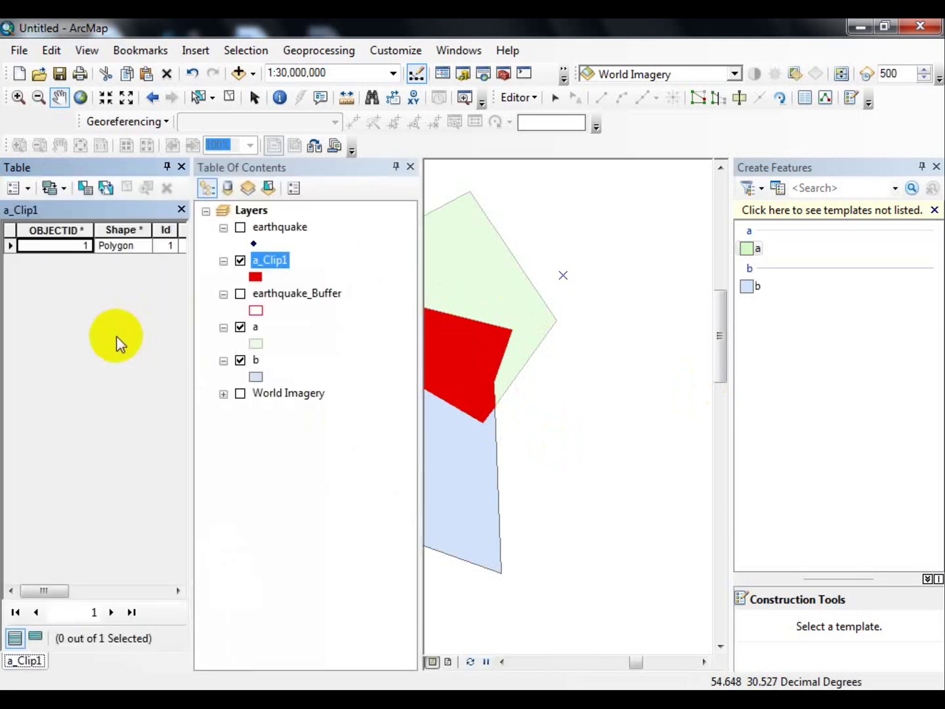
{"action": "scroll", "coordinate": [118, 333], "scroll_direction": "down", "scroll_amount": 5}
{"action": "scroll", "coordinate": [117, 335], "scroll_direction": "up", "scroll_amount": 5}
{"action": "scroll", "coordinate": [109, 332], "scroll_direction": "down", "scroll_amount": 2}
{"action": "scroll", "coordinate": [66, 284], "scroll_direction": "up", "scroll_amount": 2}
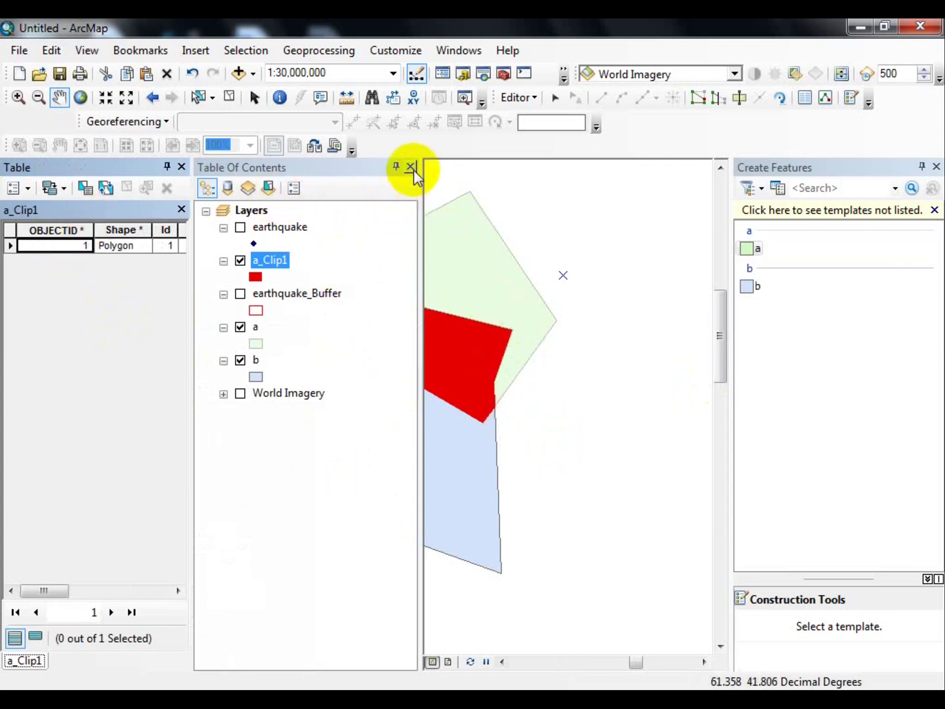
Review the Clip tool's description, close the tool without running it, and close the a_Clip1 attribute table
{"action": "left_click", "coordinate": [332, 51]}
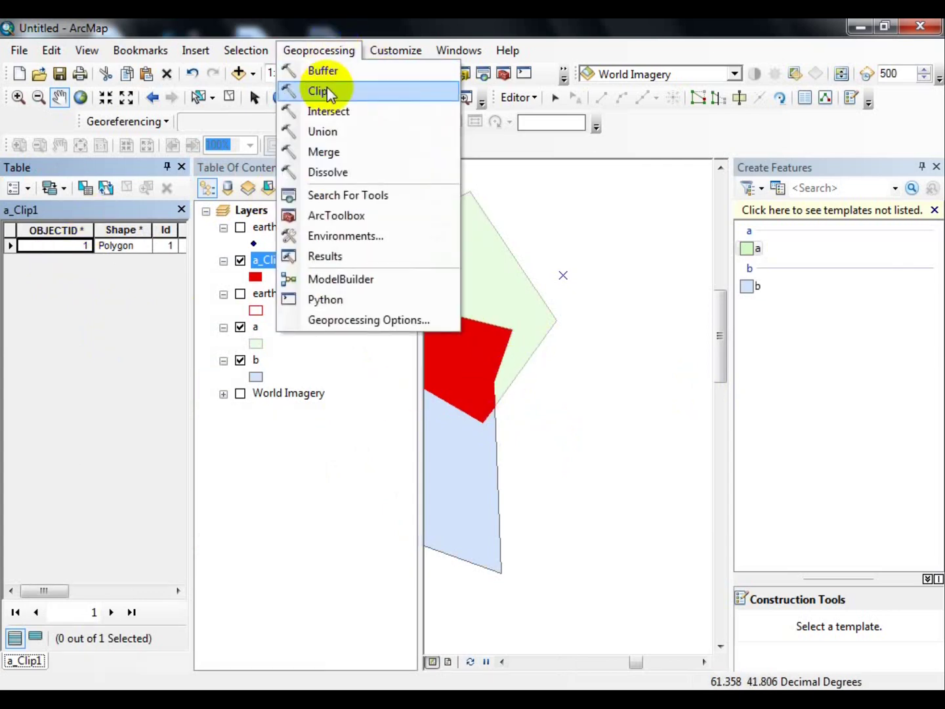
{"action": "left_click", "coordinate": [322, 91]}
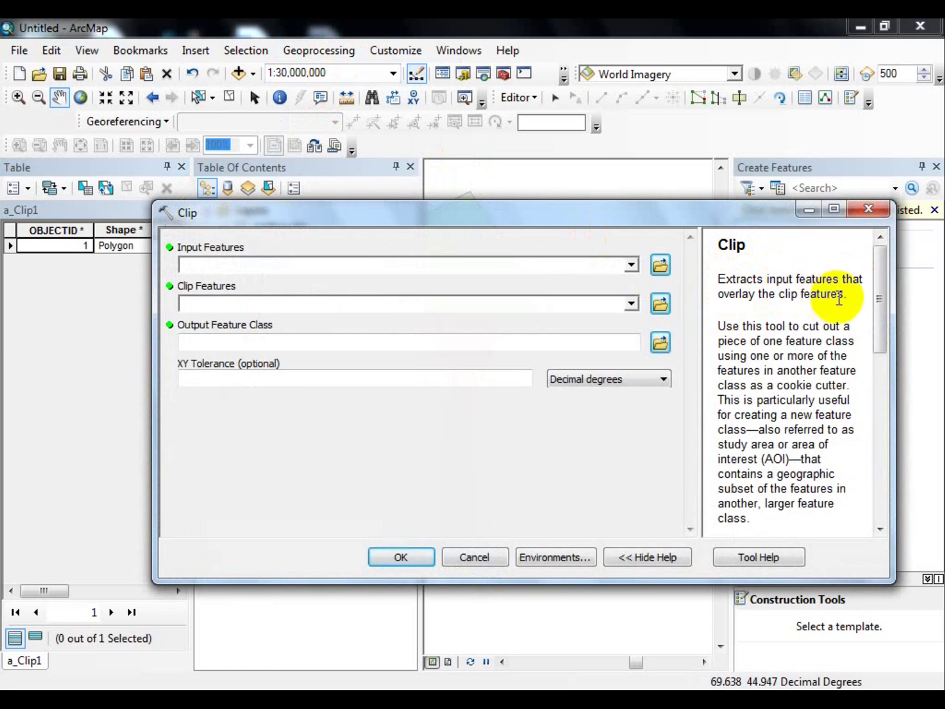
{"action": "left_click", "coordinate": [871, 212]}
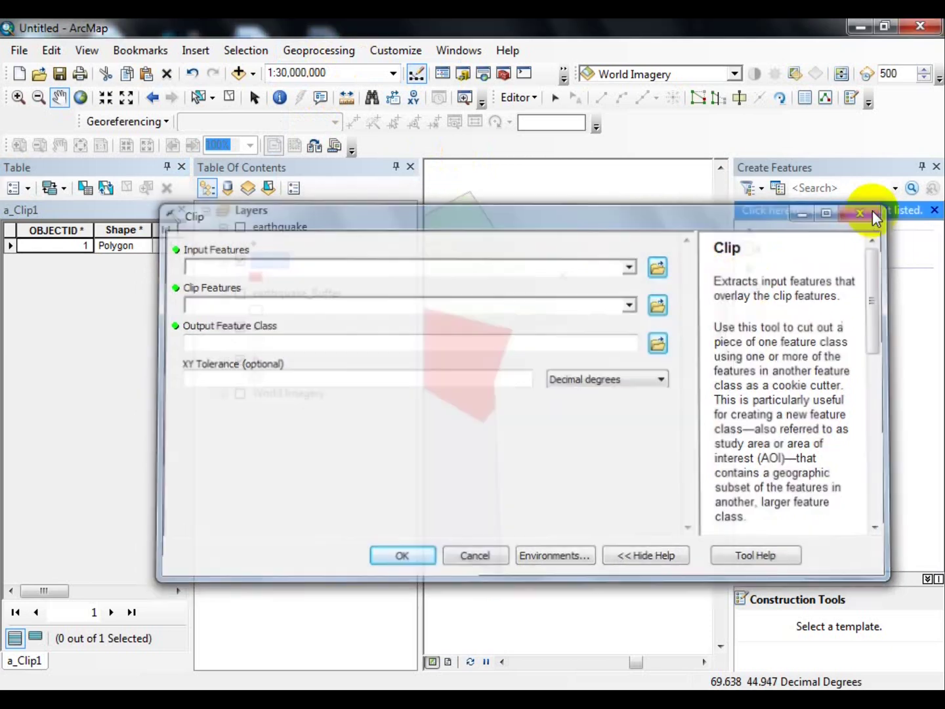
{"action": "left_click", "coordinate": [182, 167]}
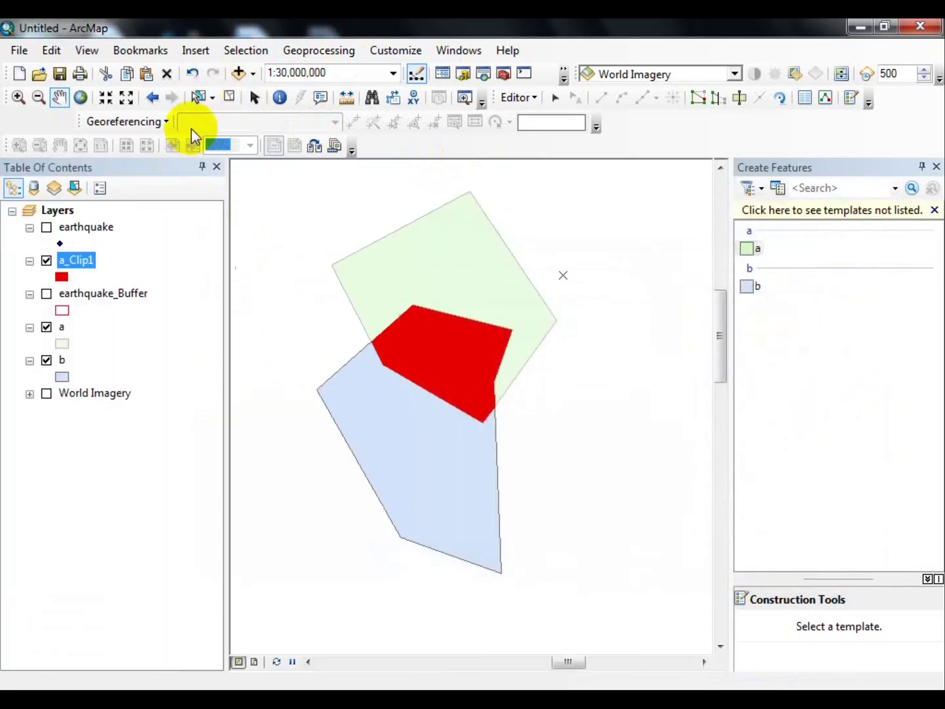
Start the Intersect geoprocessing tool and add layers a and b as its input features
{"action": "left_click", "coordinate": [317, 50]}
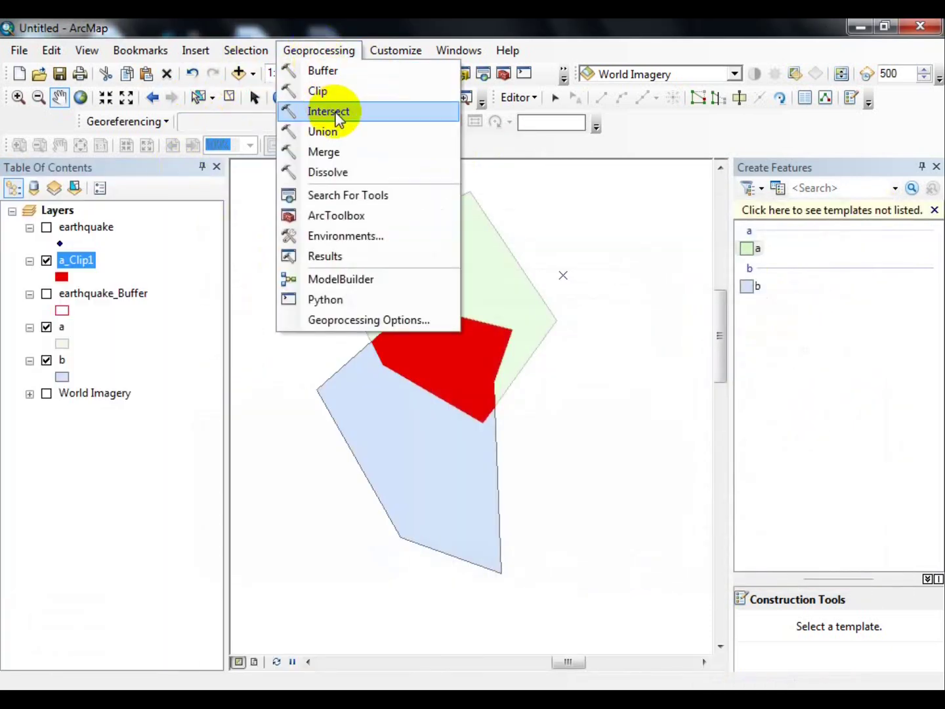
{"action": "left_click", "coordinate": [336, 113]}
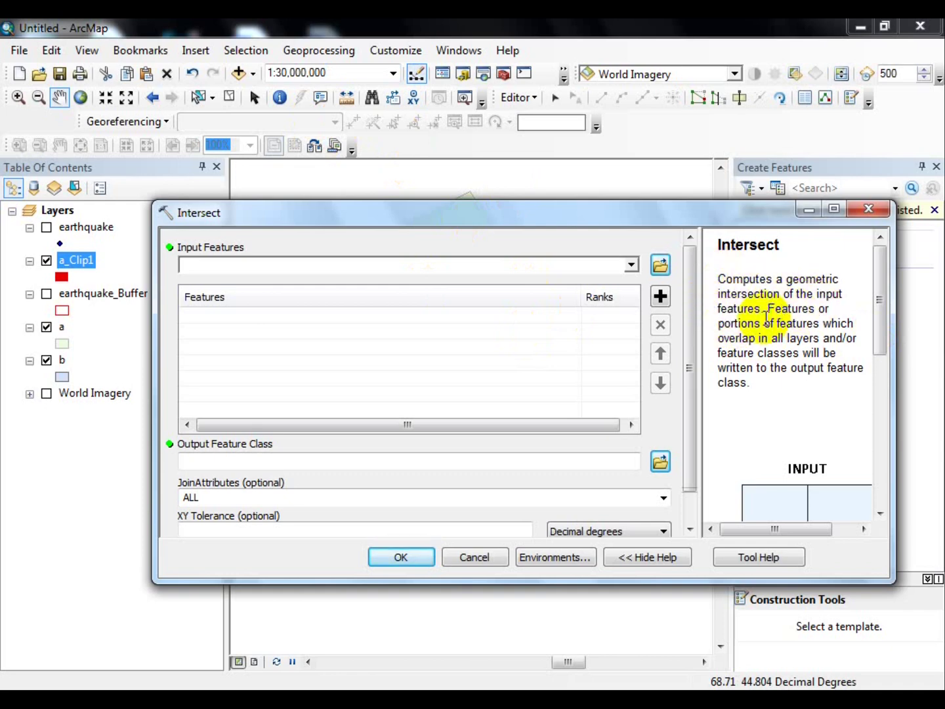
{"action": "left_click", "coordinate": [545, 216]}
{"action": "left_click_drag", "start_coordinate": [543, 214], "coordinate": [529, 287]}
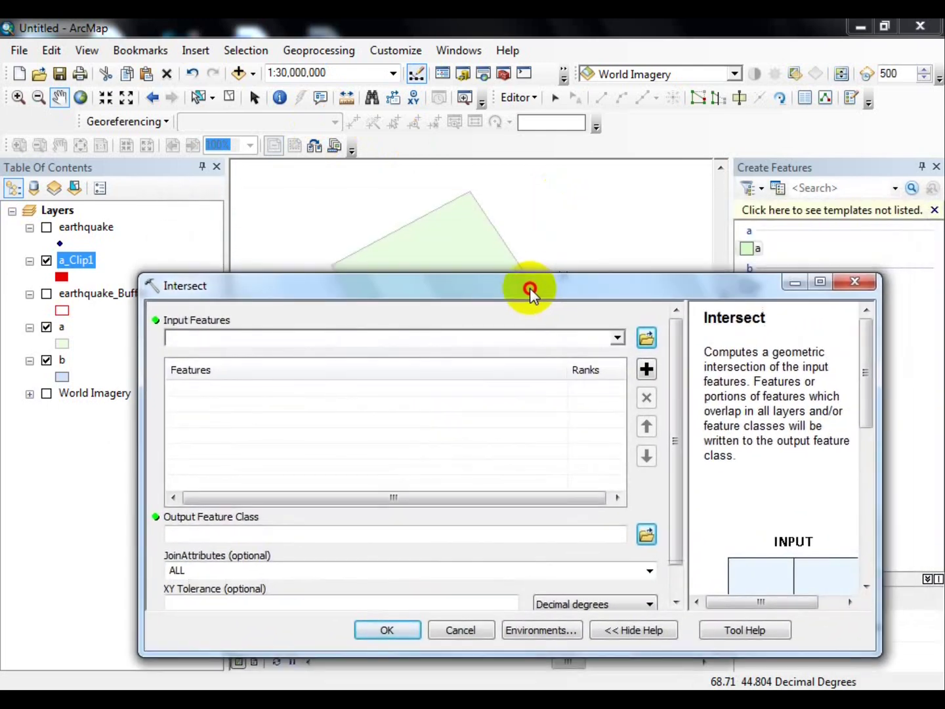
{"action": "left_click", "coordinate": [618, 337]}
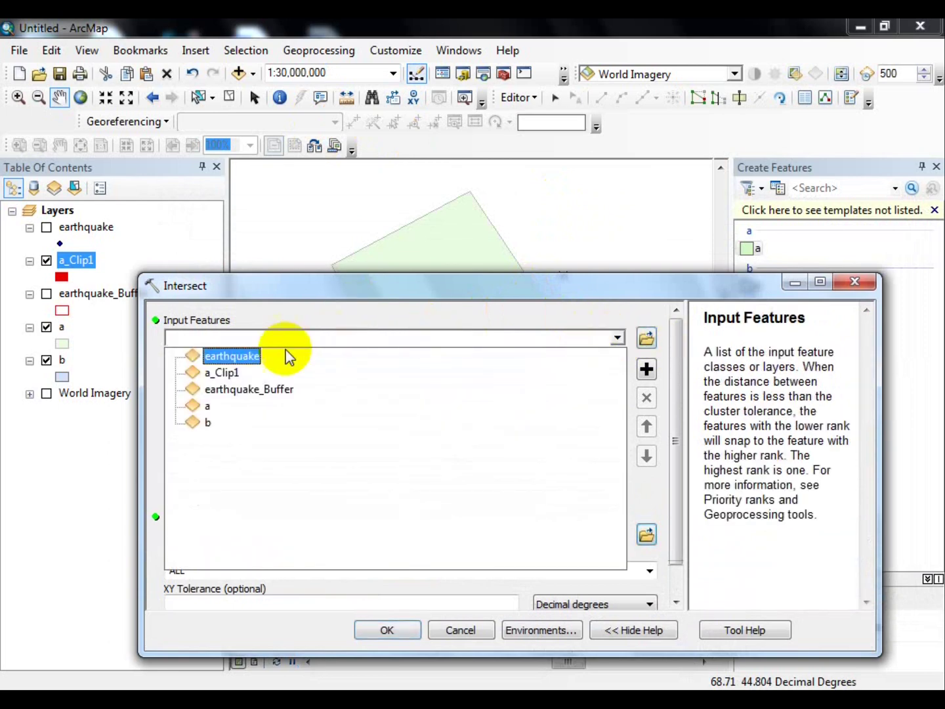
{"action": "left_click", "coordinate": [205, 407]}
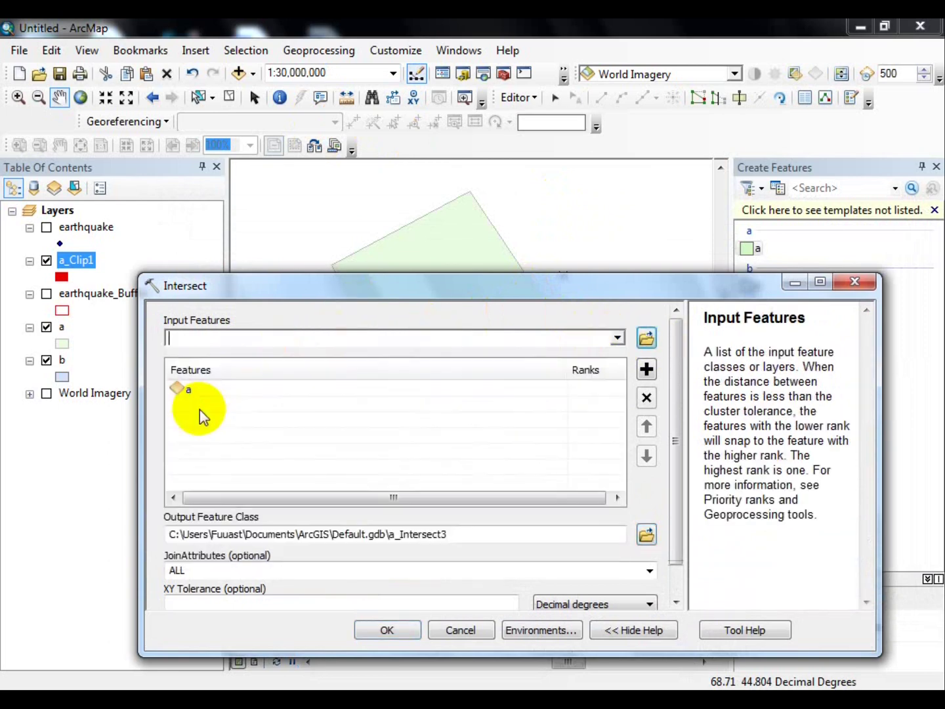
{"action": "left_click", "coordinate": [618, 339]}
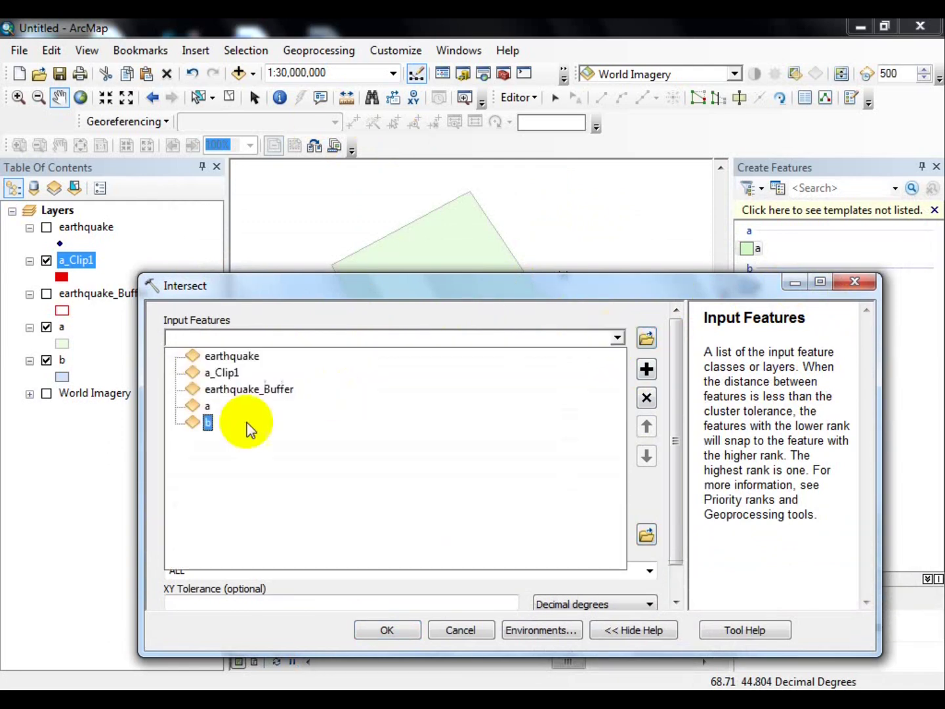
{"action": "left_click", "coordinate": [203, 428]}
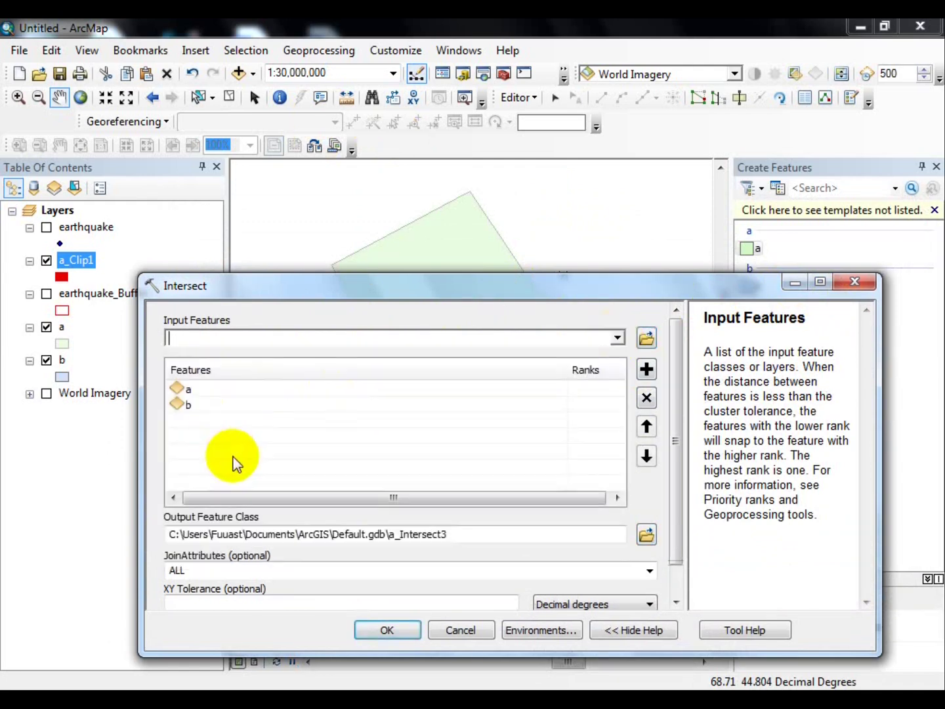
Run the intersect with a_Intersect3 in Default.gdb as output, joining ALL attributes, and dismiss the completion report
{"action": "left_click", "coordinate": [522, 535]}
{"action": "left_click", "coordinate": [377, 637]}
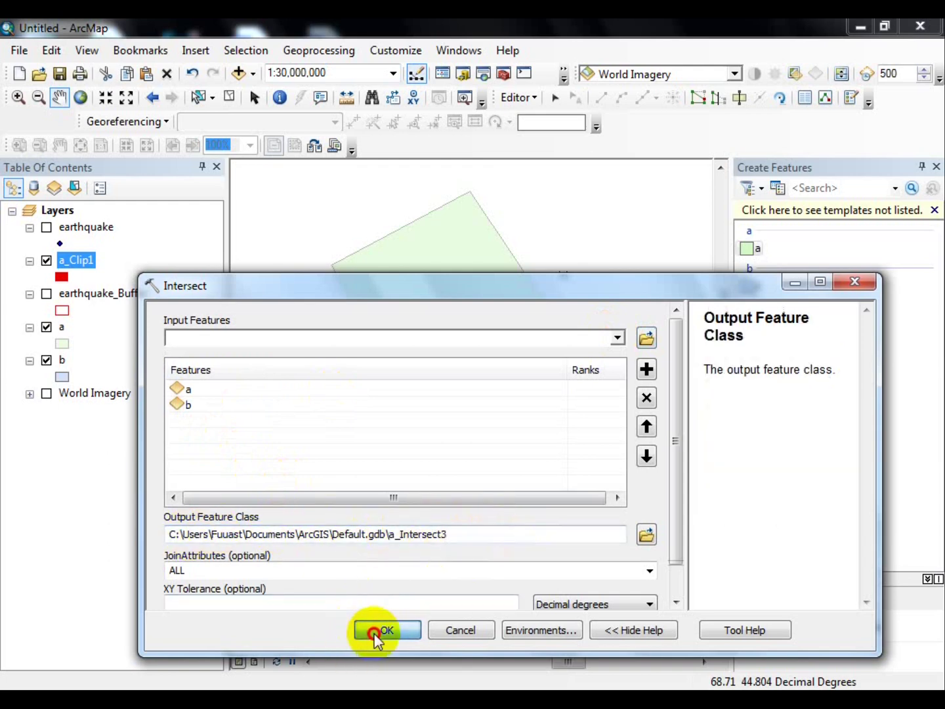
{"action": "left_click_drag", "start_coordinate": [356, 287], "coordinate": [339, 201]}
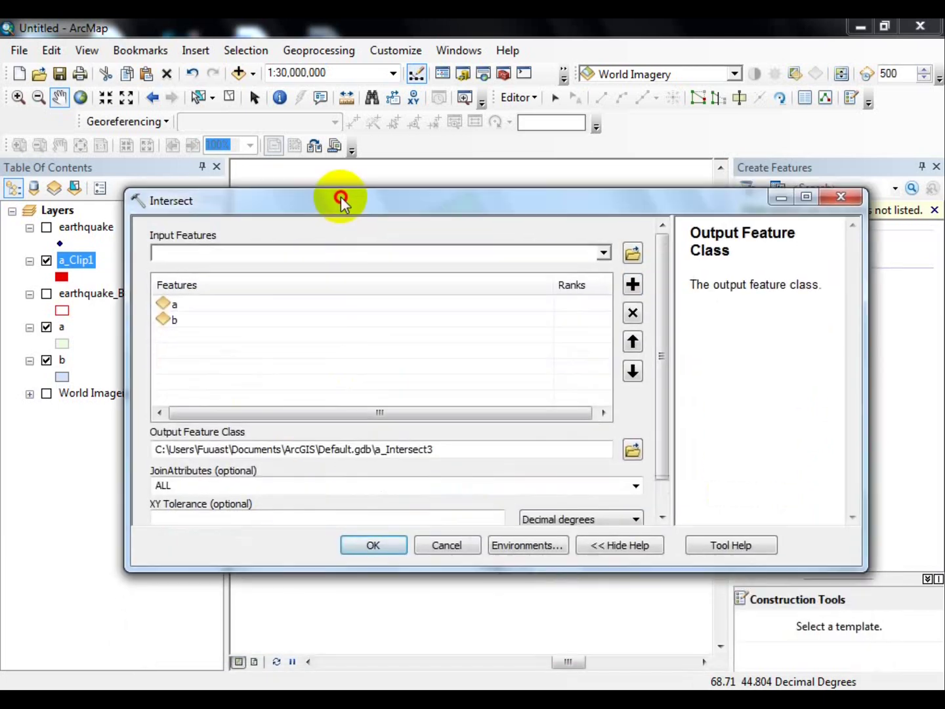
{"action": "left_click_drag", "start_coordinate": [659, 386], "coordinate": [660, 421]}
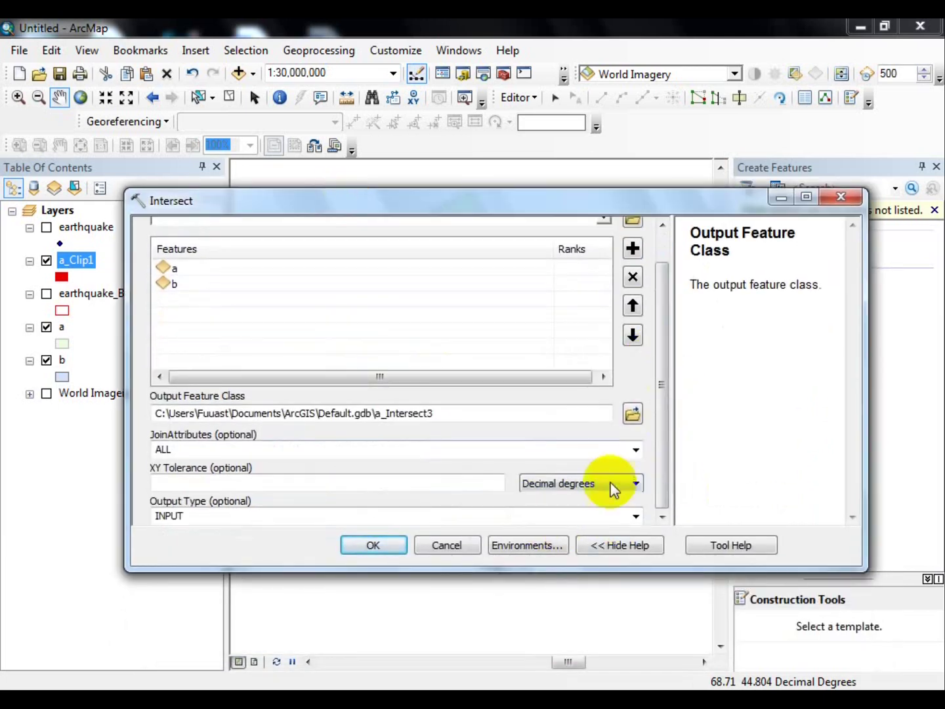
{"action": "left_click", "coordinate": [633, 483]}
{"action": "left_click", "coordinate": [545, 572]}
{"action": "left_click", "coordinate": [370, 547]}
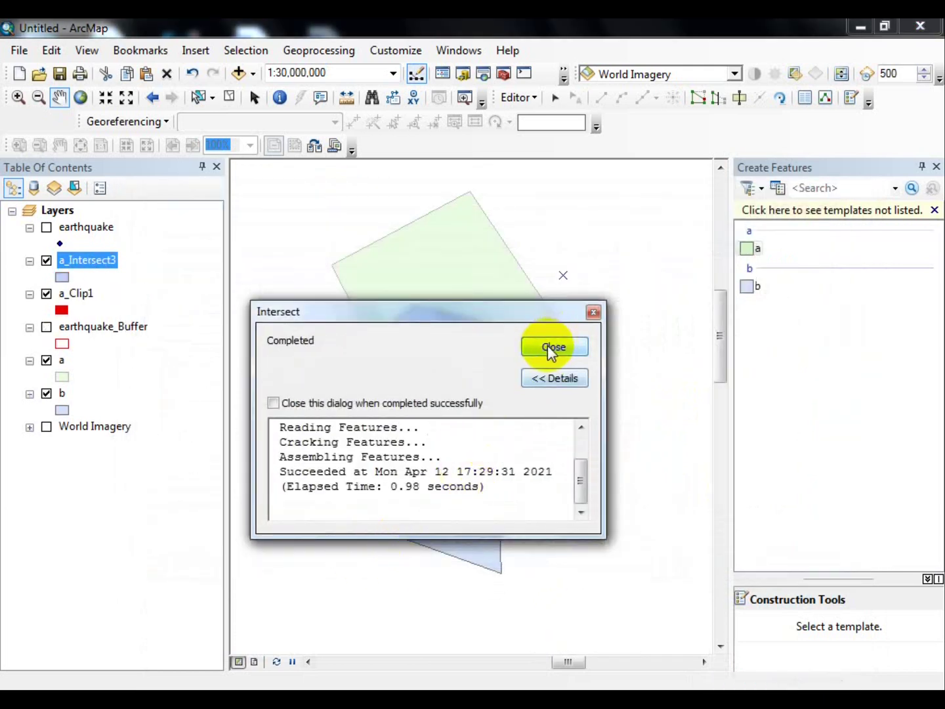
{"action": "left_click", "coordinate": [548, 346]}
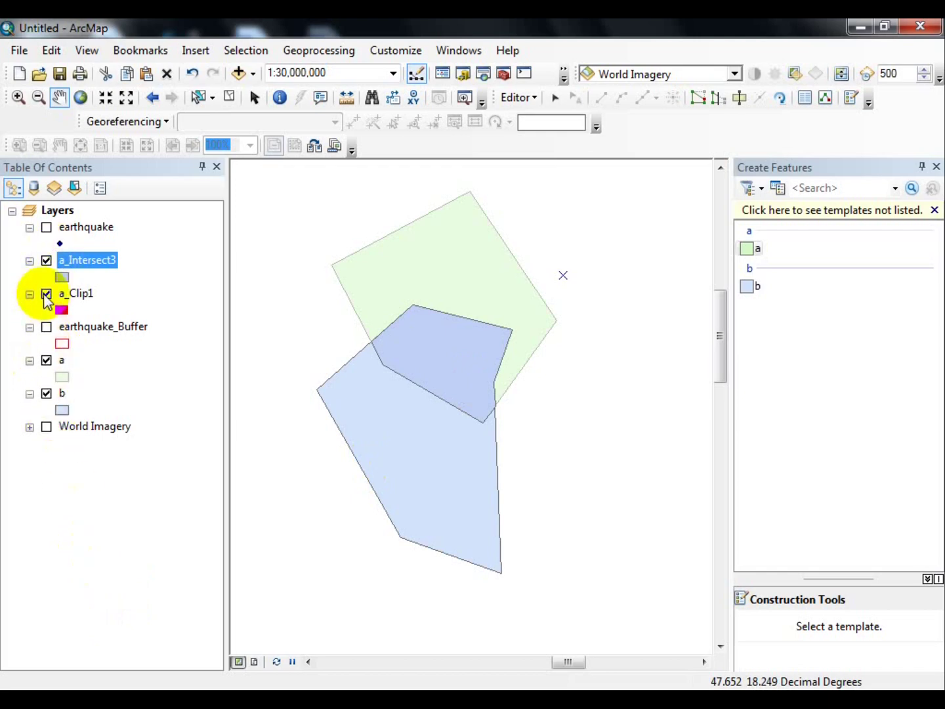
Hide layers a and b to isolate the intersect result
{"action": "left_click", "coordinate": [46, 360]}
{"action": "left_click", "coordinate": [45, 393]}
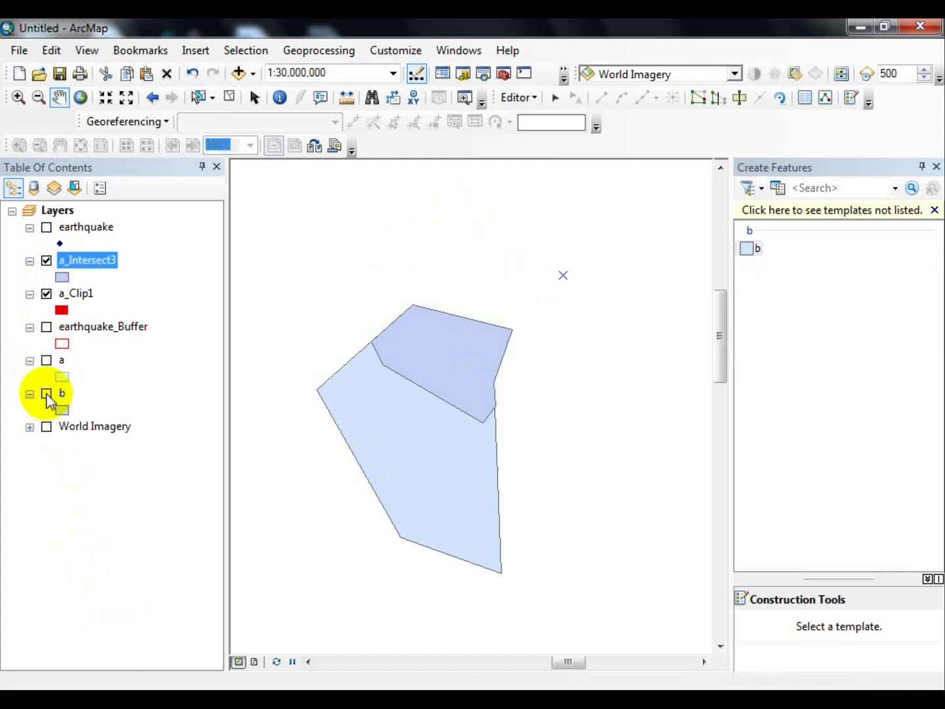
Compare a_Intersect3 with a_Clip1 on the map, and review the a_Intersect3 attribute table's Population and shape fields before closing it
{"action": "left_click", "coordinate": [46, 261]}
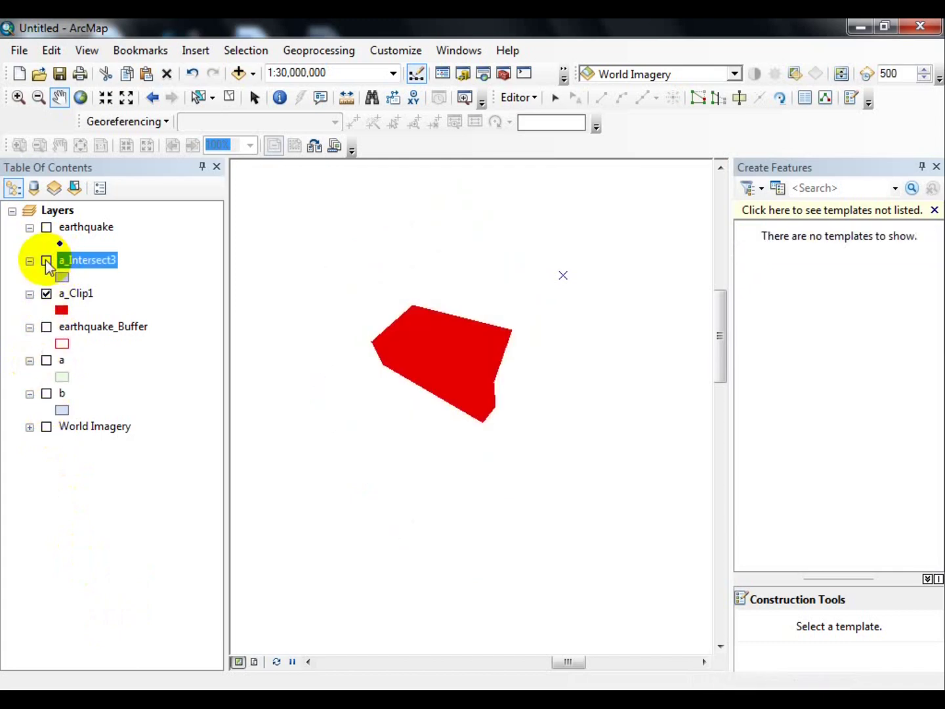
{"action": "left_click", "coordinate": [46, 260]}
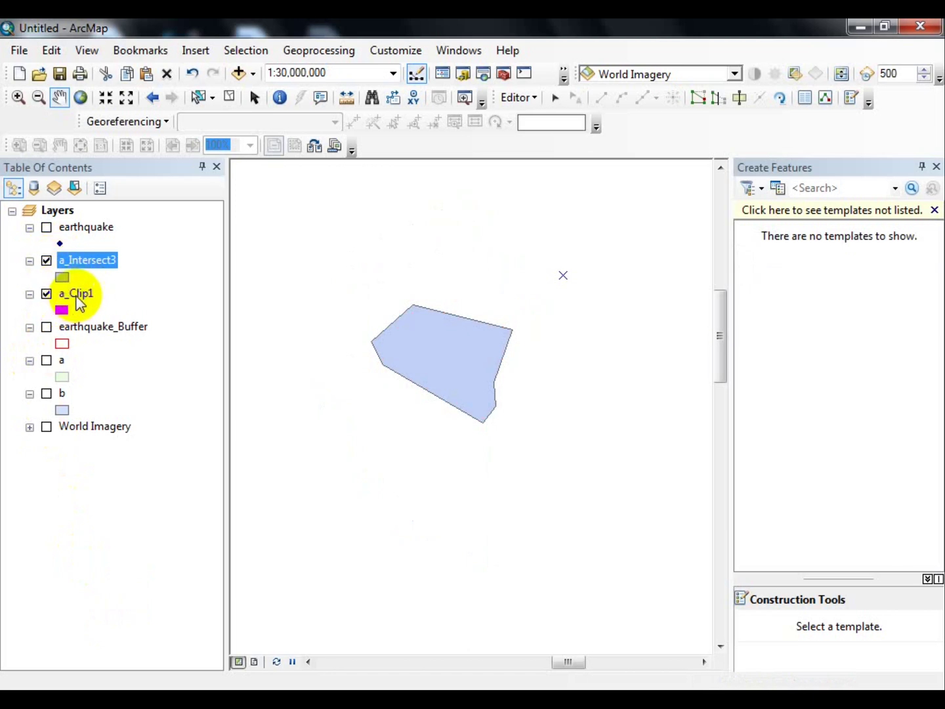
{"action": "right_click", "coordinate": [81, 262]}
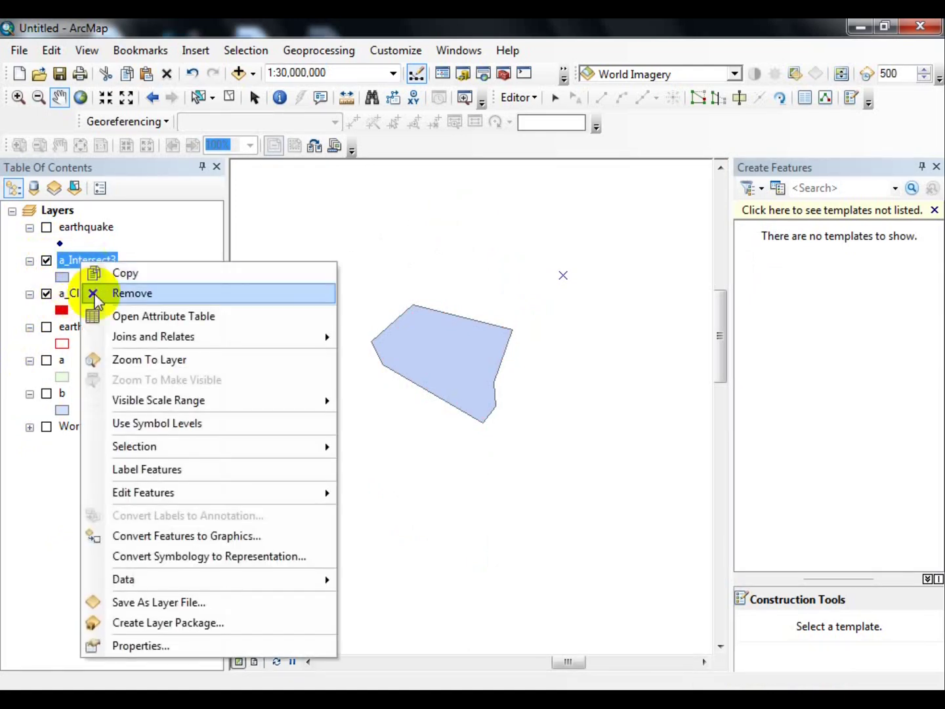
{"action": "left_click", "coordinate": [118, 317]}
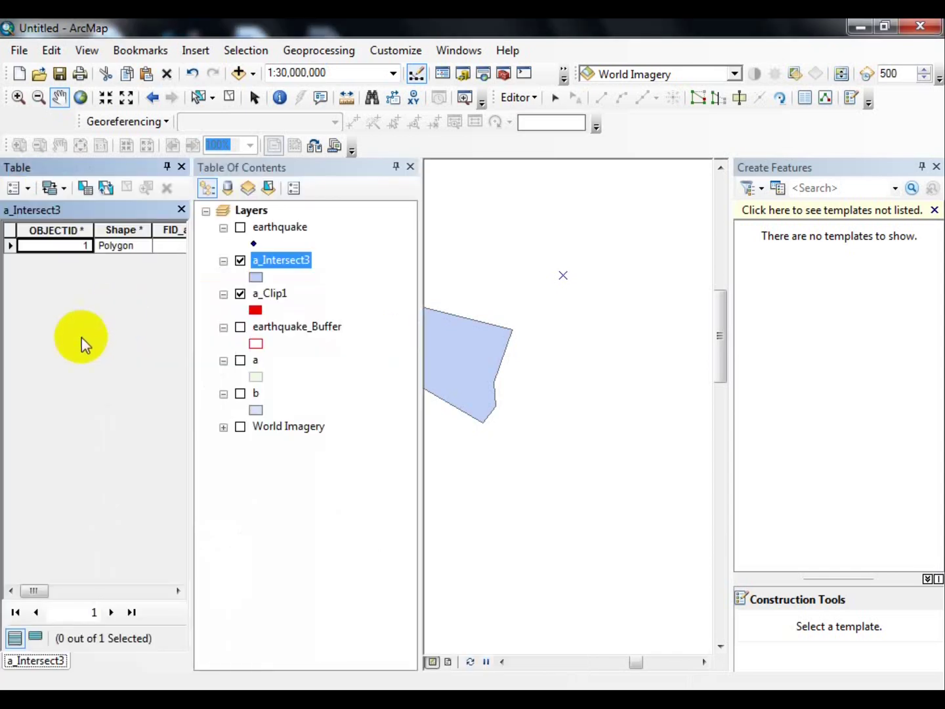
{"action": "scroll", "coordinate": [138, 318], "scroll_direction": "right", "scroll_amount": 3}
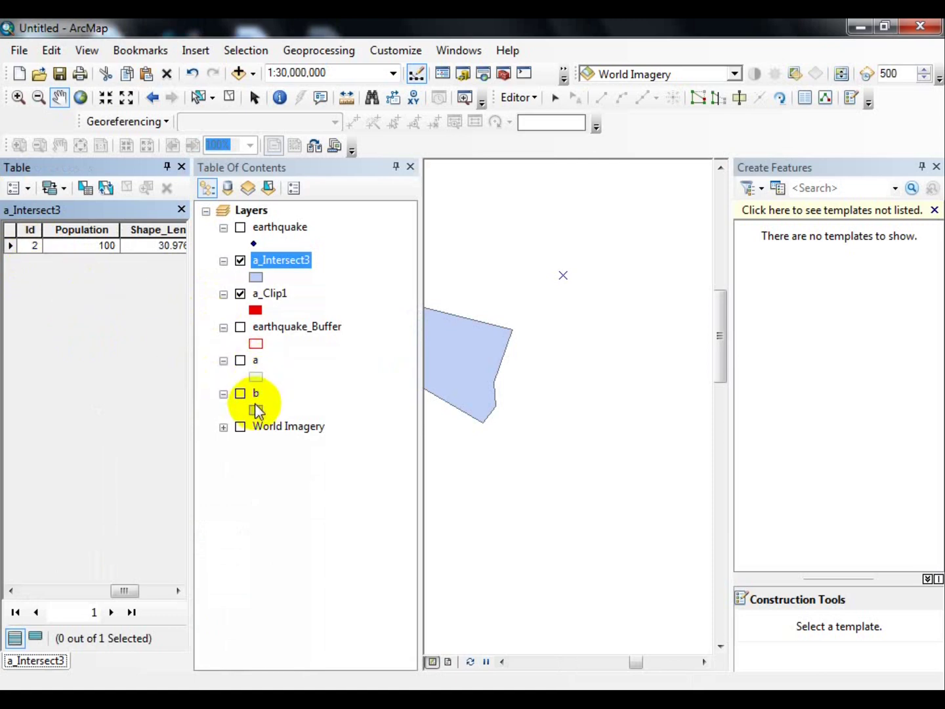
{"action": "scroll", "coordinate": [93, 300], "scroll_direction": "right", "scroll_amount": 3}
{"action": "scroll", "coordinate": [93, 300], "scroll_direction": "left", "scroll_amount": 5}
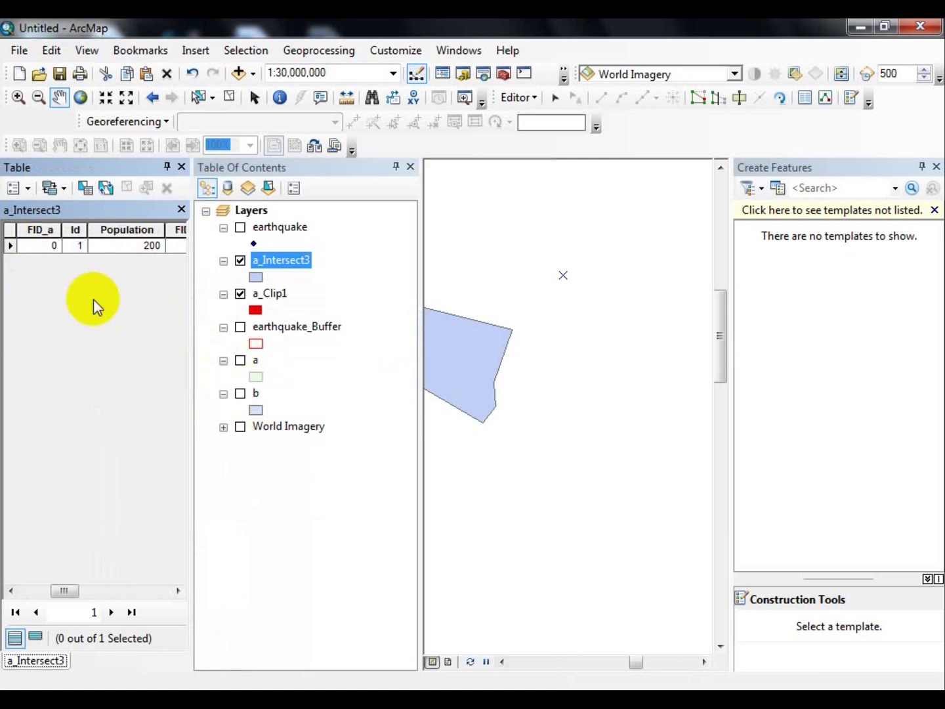
{"action": "scroll", "coordinate": [112, 260], "scroll_direction": "right", "scroll_amount": 3}
{"action": "left_click", "coordinate": [120, 231]}
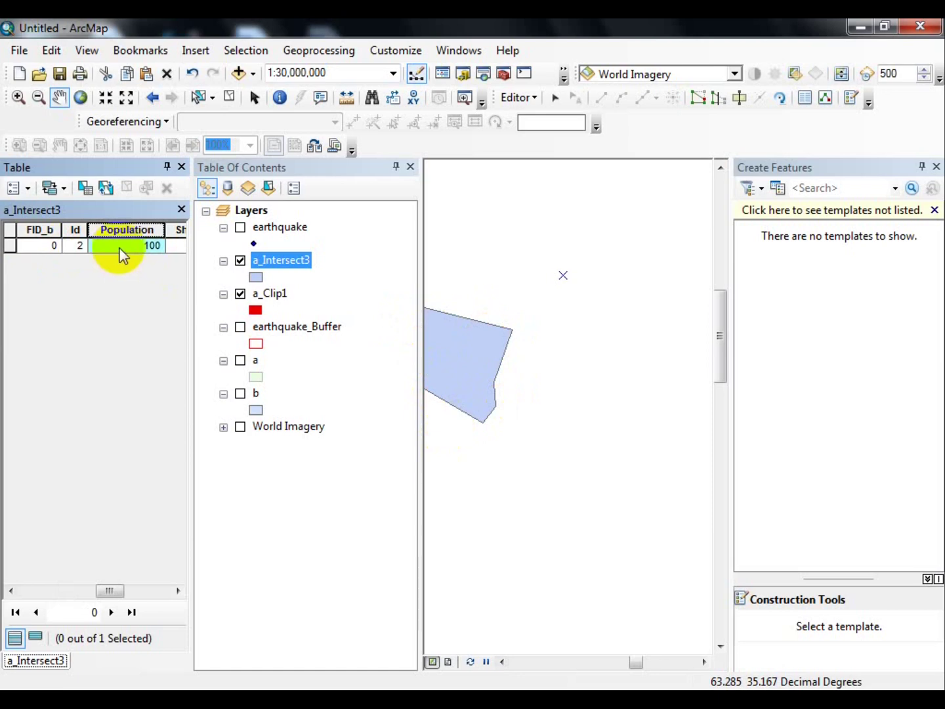
{"action": "scroll", "coordinate": [118, 248], "scroll_direction": "right", "scroll_amount": 5}
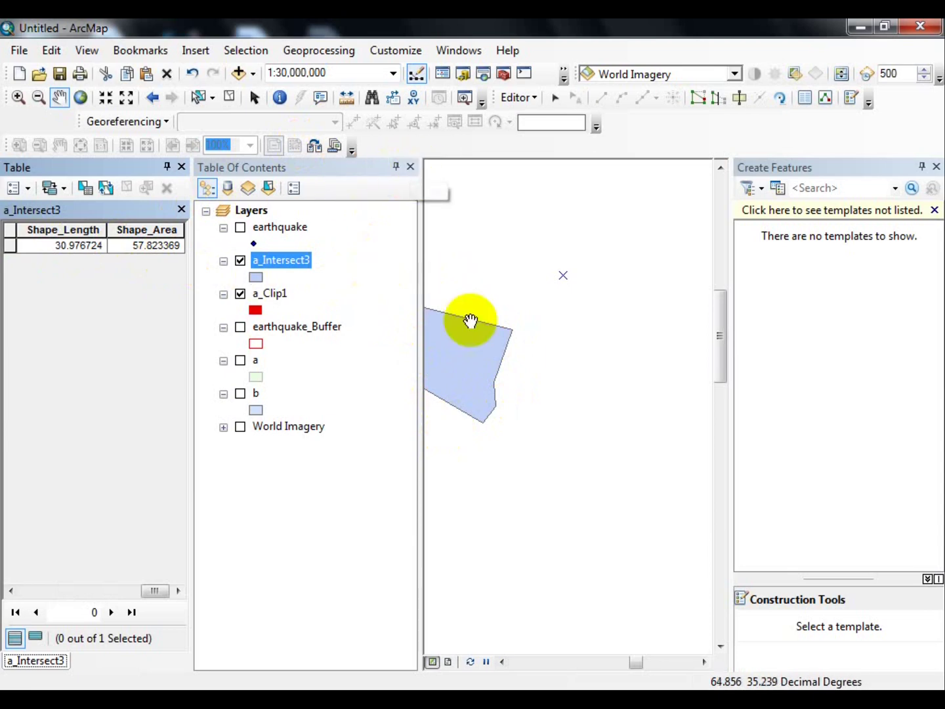
{"action": "scroll", "coordinate": [77, 259], "scroll_direction": "left", "scroll_amount": 3}
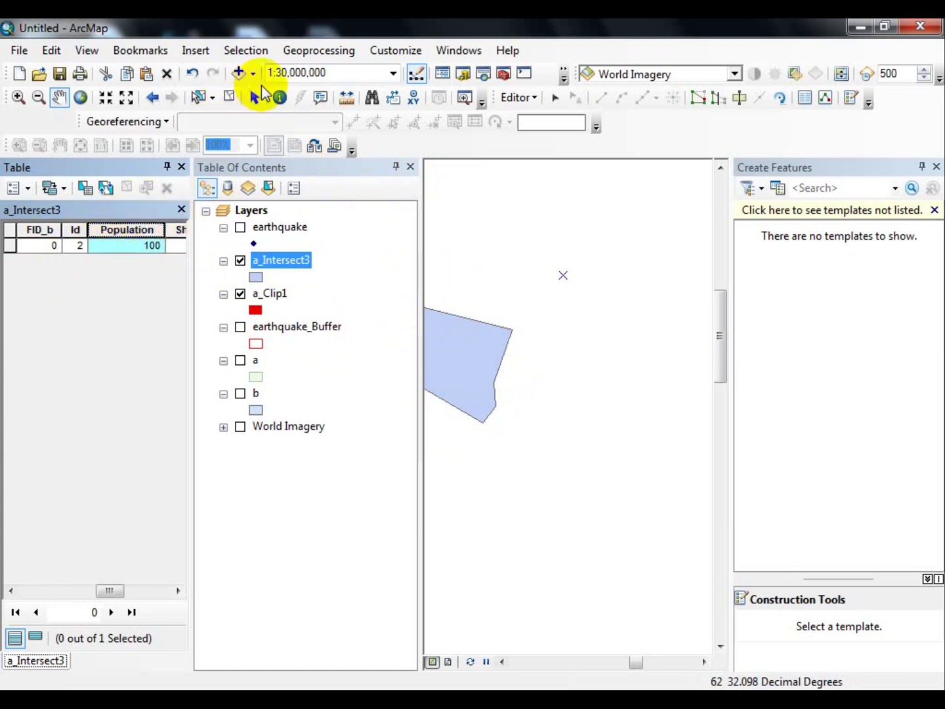
{"action": "left_click", "coordinate": [183, 168]}
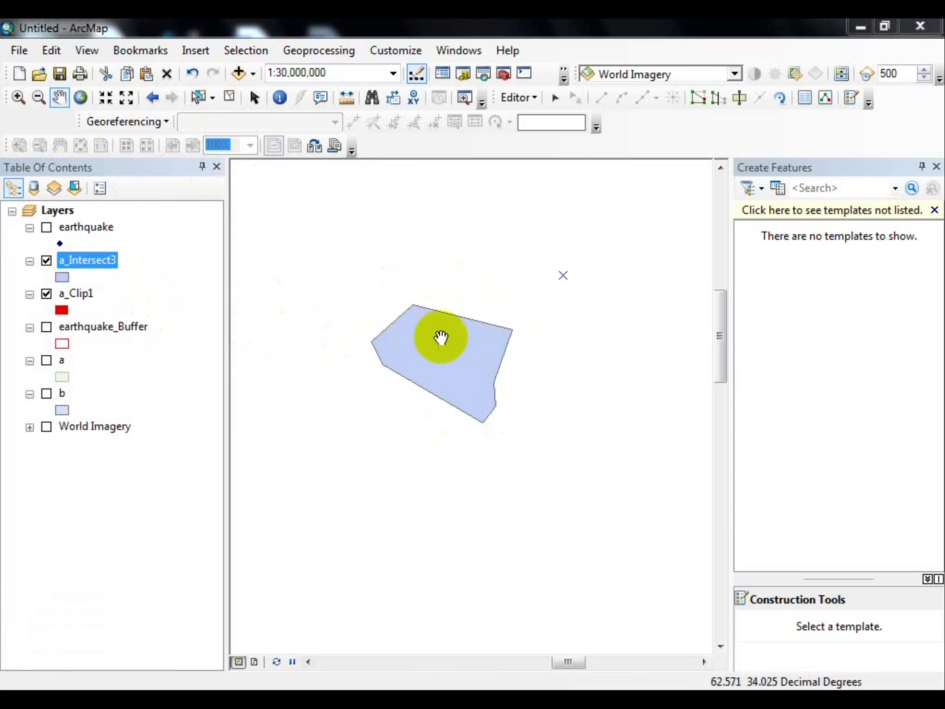
Start the Union geoprocessing tool and add layers a and b as its input features
{"action": "left_click", "coordinate": [314, 49]}
{"action": "left_click", "coordinate": [313, 132]}
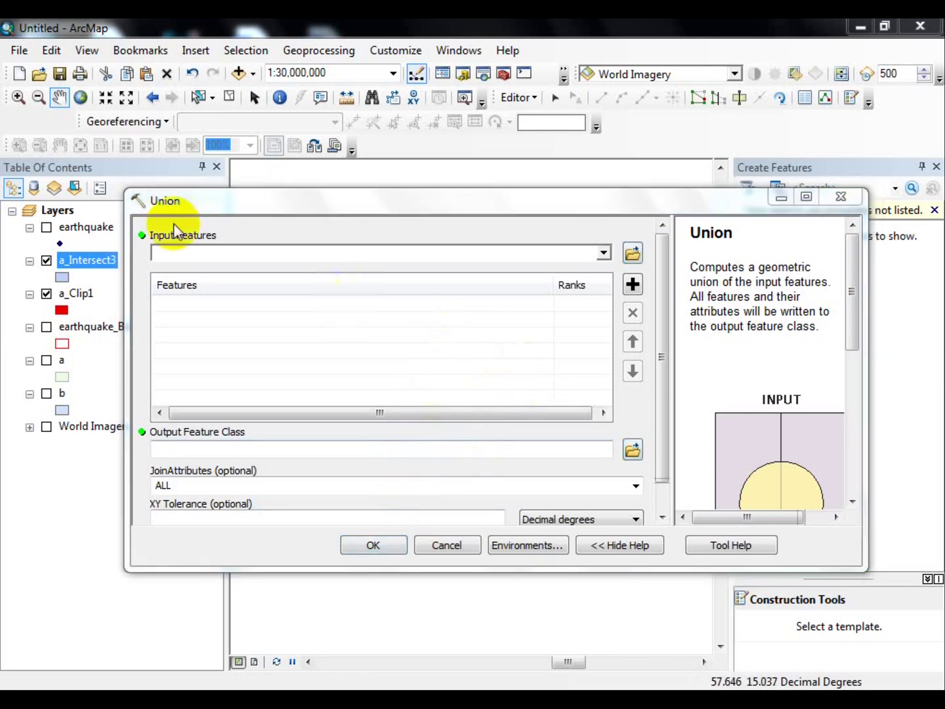
{"action": "left_click", "coordinate": [219, 251]}
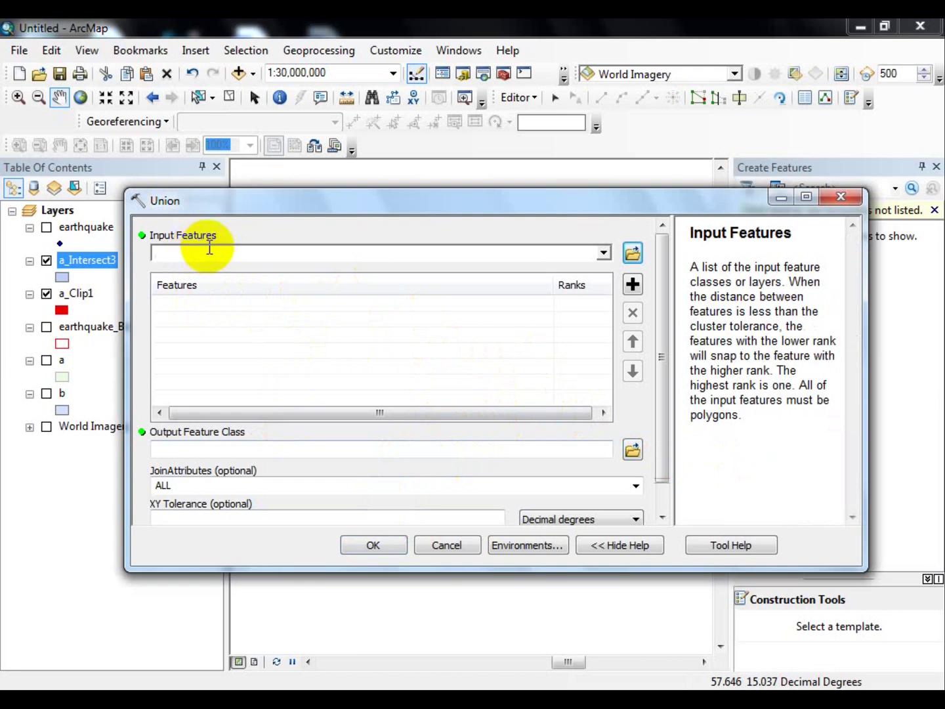
{"action": "left_click", "coordinate": [603, 252]}
{"action": "left_click", "coordinate": [196, 321]}
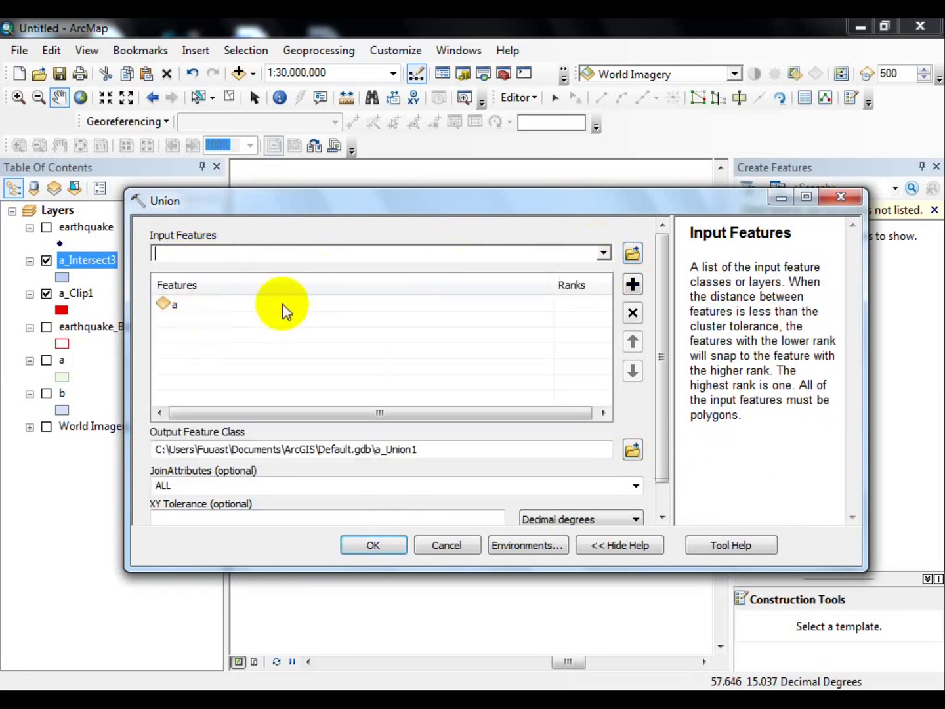
{"action": "left_click", "coordinate": [603, 252]}
{"action": "left_click", "coordinate": [192, 339]}
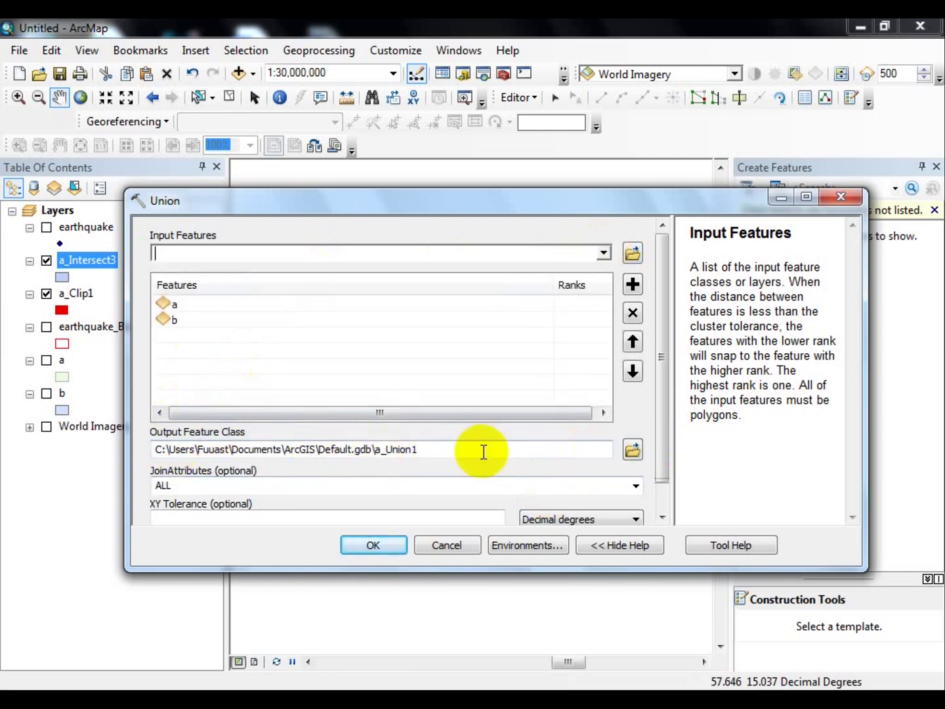
Set the XY tolerance unit to Meters, run the union into a_Union1 in Default.gdb joining ALL attributes, and dismiss the completion report
{"action": "left_click", "coordinate": [573, 518]}
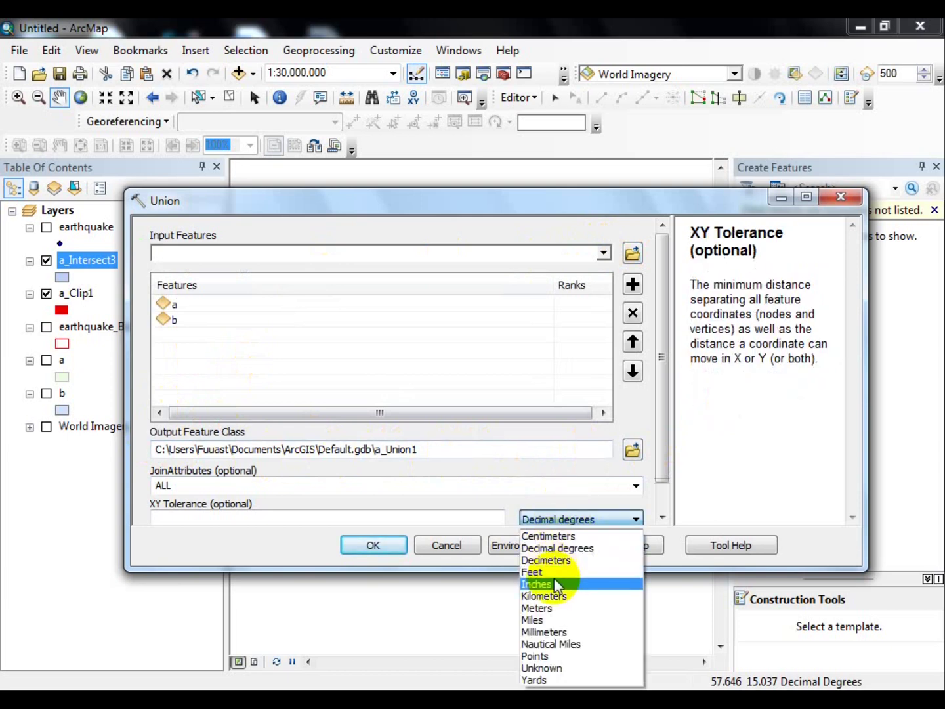
{"action": "left_click", "coordinate": [537, 608]}
{"action": "left_click", "coordinate": [361, 544]}
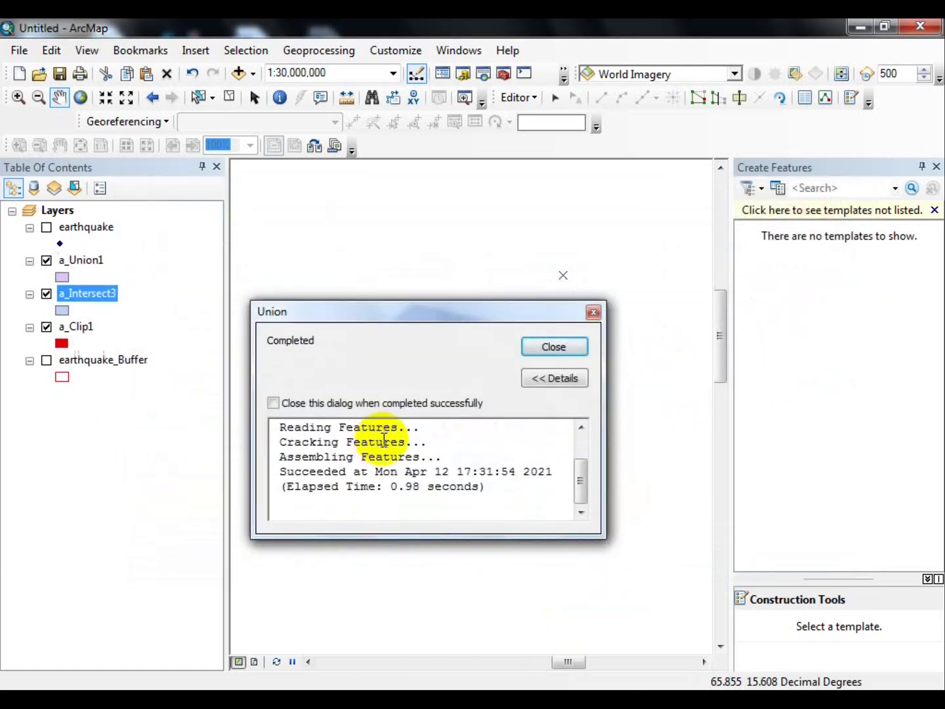
{"action": "left_click", "coordinate": [554, 346]}
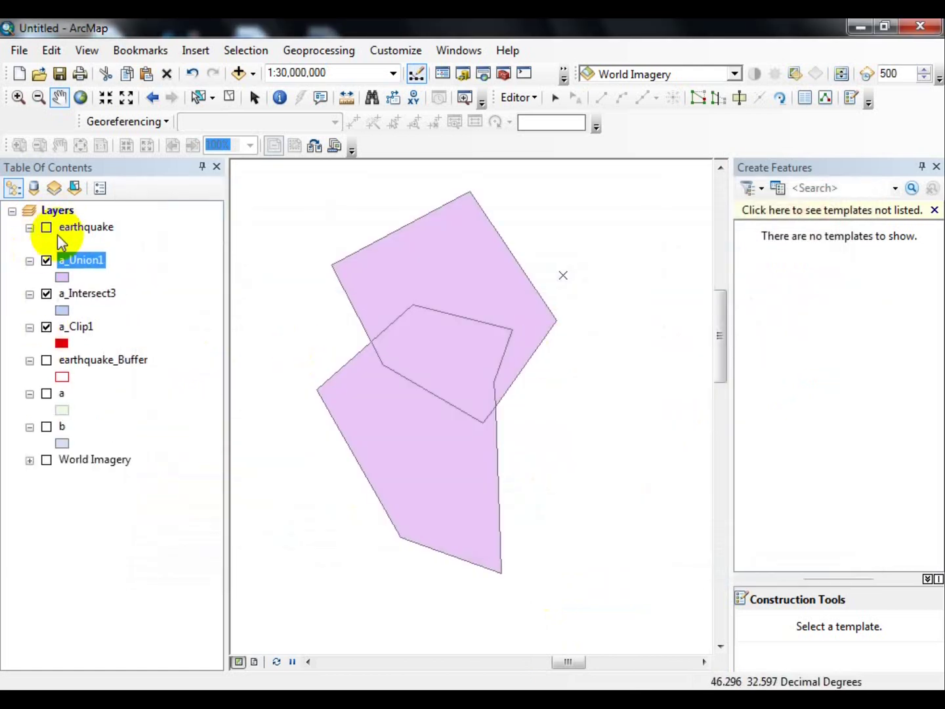
Hide a_Intersect3 and a_Clip1 to isolate the union result, briefly switching layer a on and off for comparison
{"action": "left_click", "coordinate": [45, 294]}
{"action": "left_click", "coordinate": [48, 328]}
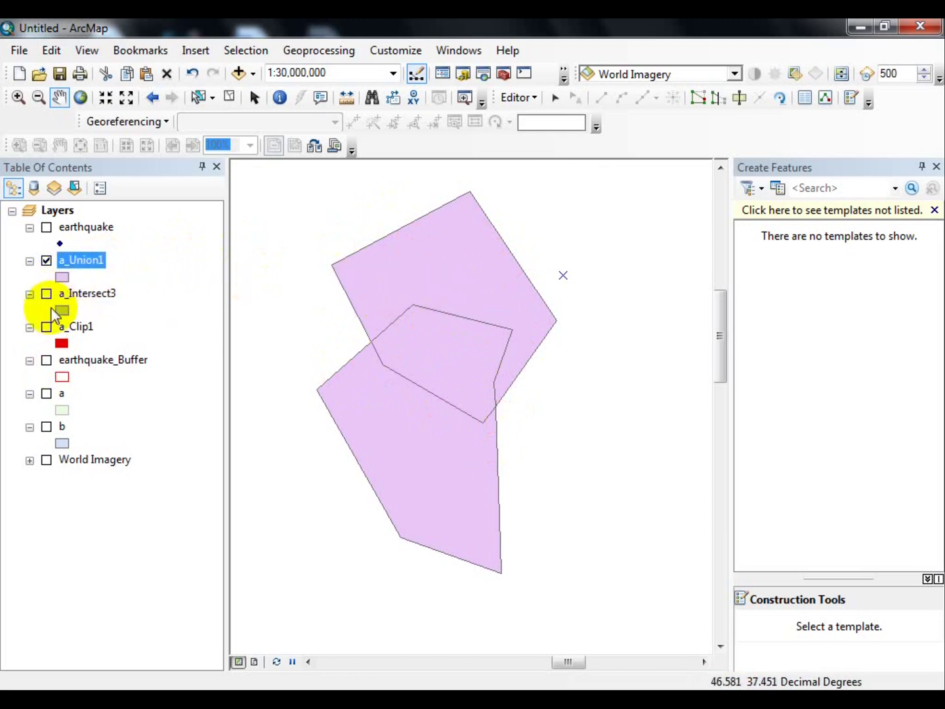
{"action": "left_click", "coordinate": [46, 393]}
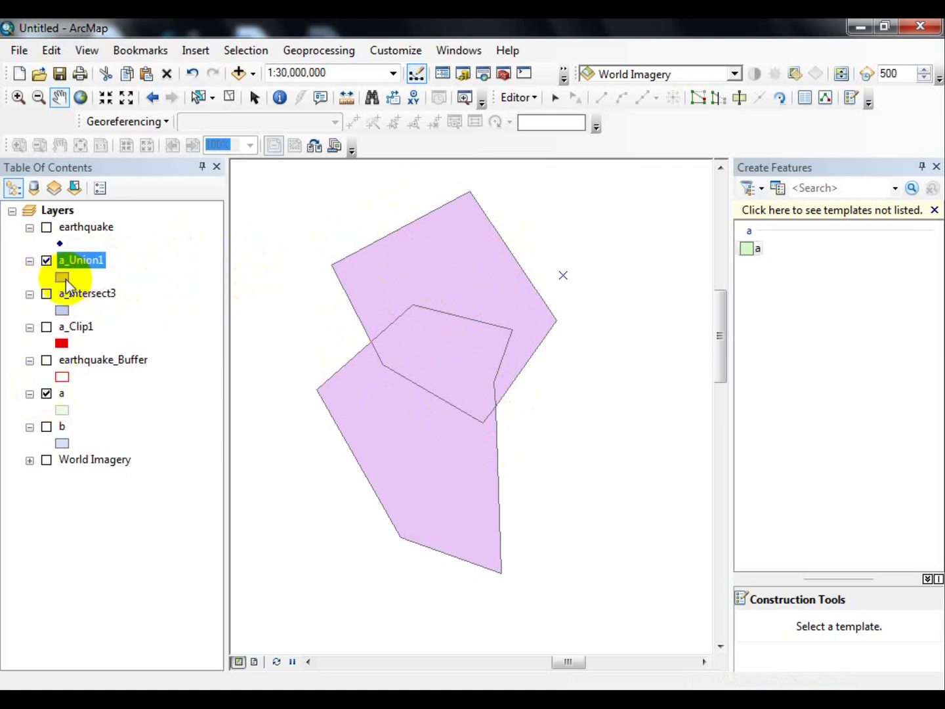
{"action": "left_click", "coordinate": [46, 394]}
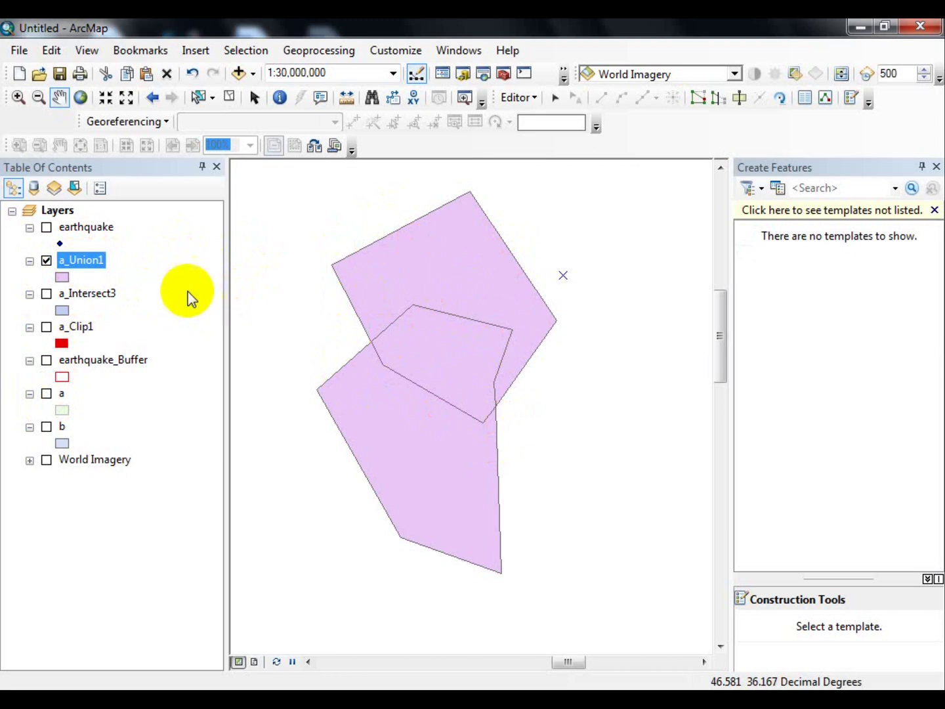
Review the Id, Population, FID_b and shape fields in the a_Union1 attribute table, and close the table
{"action": "left_click", "coordinate": [81, 262]}
{"action": "right_click", "coordinate": [81, 263]}
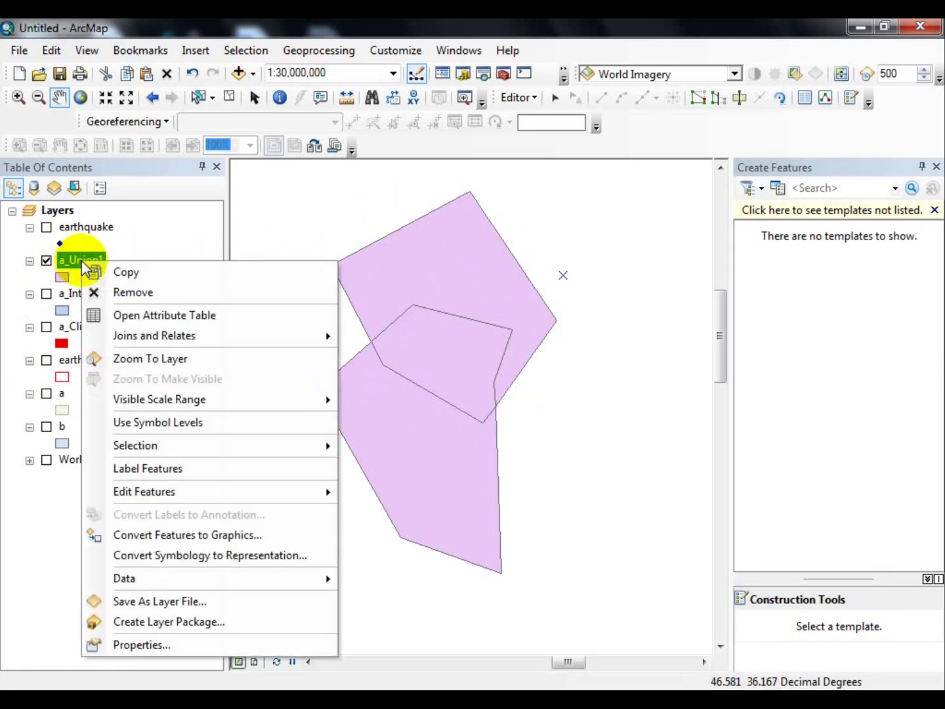
{"action": "left_click", "coordinate": [108, 315]}
{"action": "scroll", "coordinate": [121, 320], "scroll_direction": "right", "scroll_amount": 3}
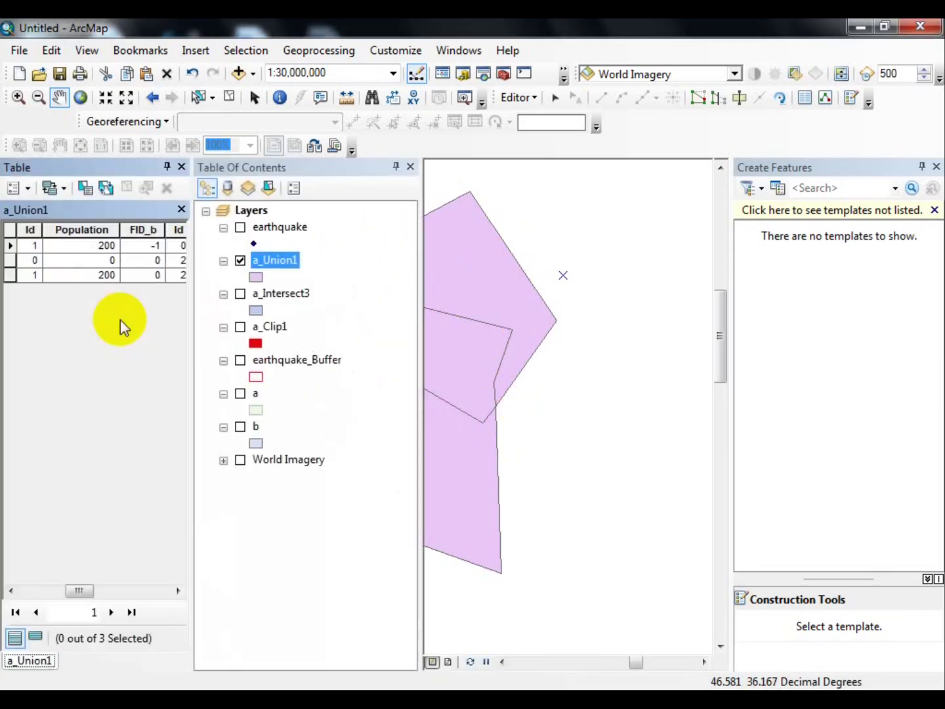
{"action": "scroll", "coordinate": [72, 267], "scroll_direction": "right", "scroll_amount": 2}
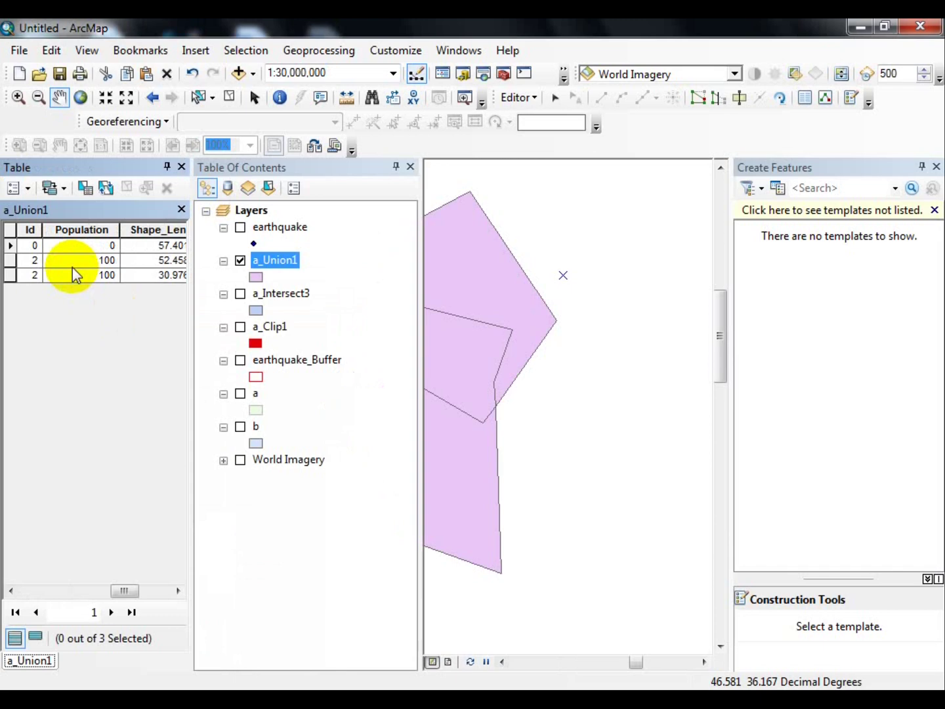
{"action": "scroll", "coordinate": [49, 257], "scroll_direction": "right", "scroll_amount": 2}
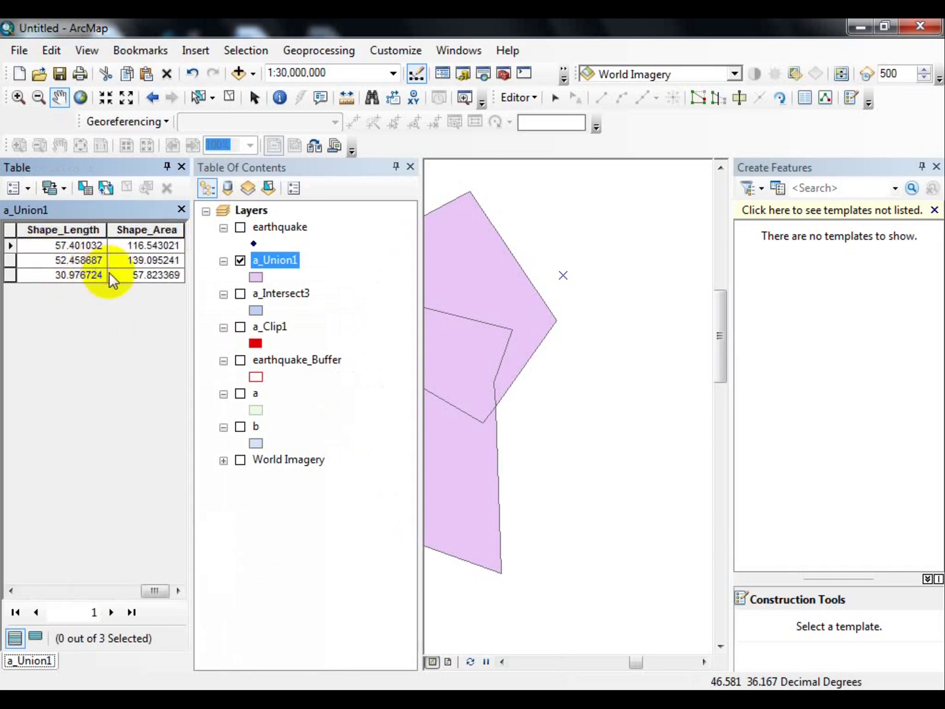
{"action": "scroll", "coordinate": [109, 273], "scroll_direction": "left", "scroll_amount": 3}
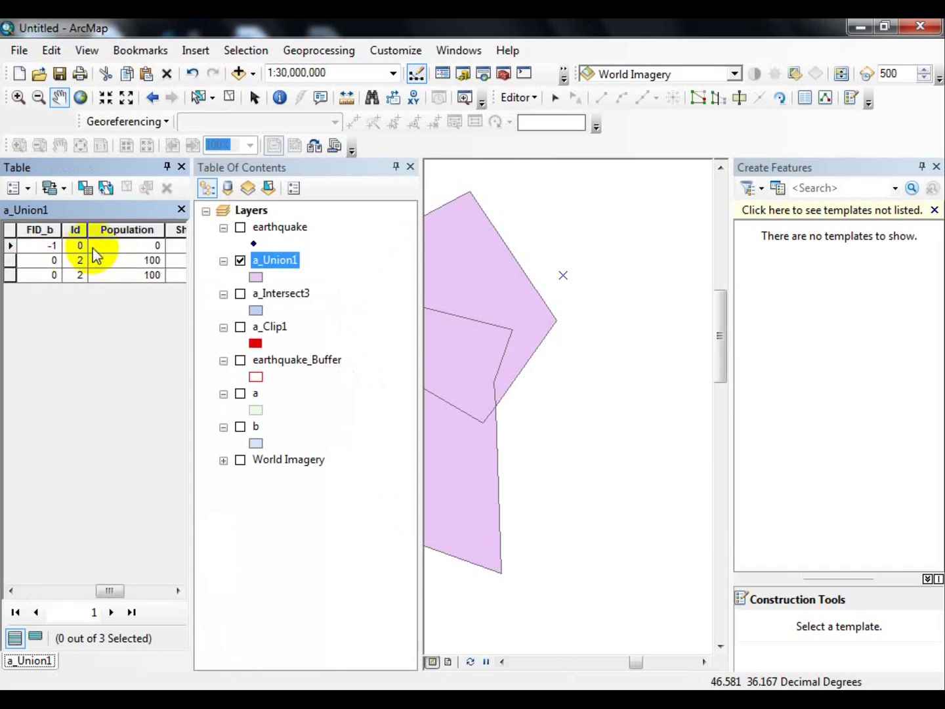
{"action": "scroll", "coordinate": [20, 269], "scroll_direction": "right", "scroll_amount": 3}
{"action": "scroll", "coordinate": [43, 258], "scroll_direction": "left", "scroll_amount": 3}
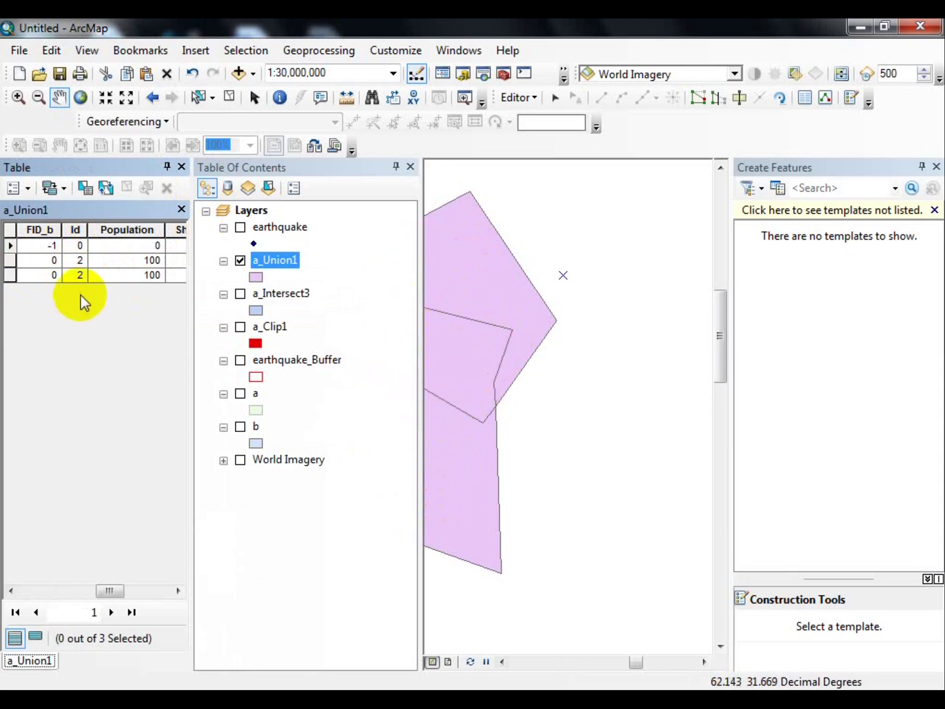
{"action": "scroll", "coordinate": [112, 265], "scroll_direction": "right", "scroll_amount": 5}
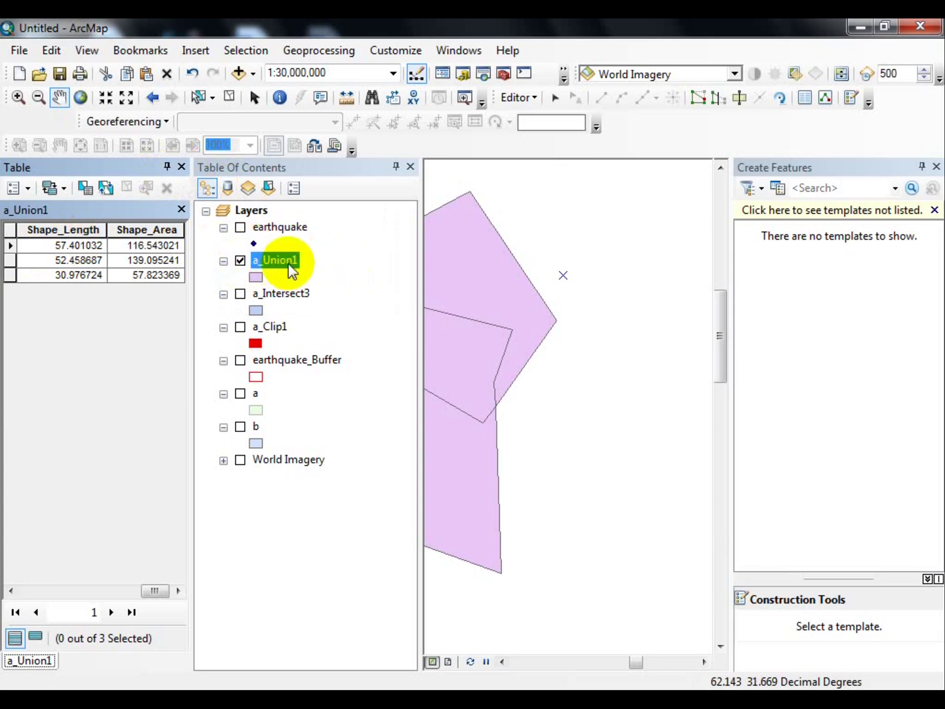
{"action": "left_click", "coordinate": [181, 167]}
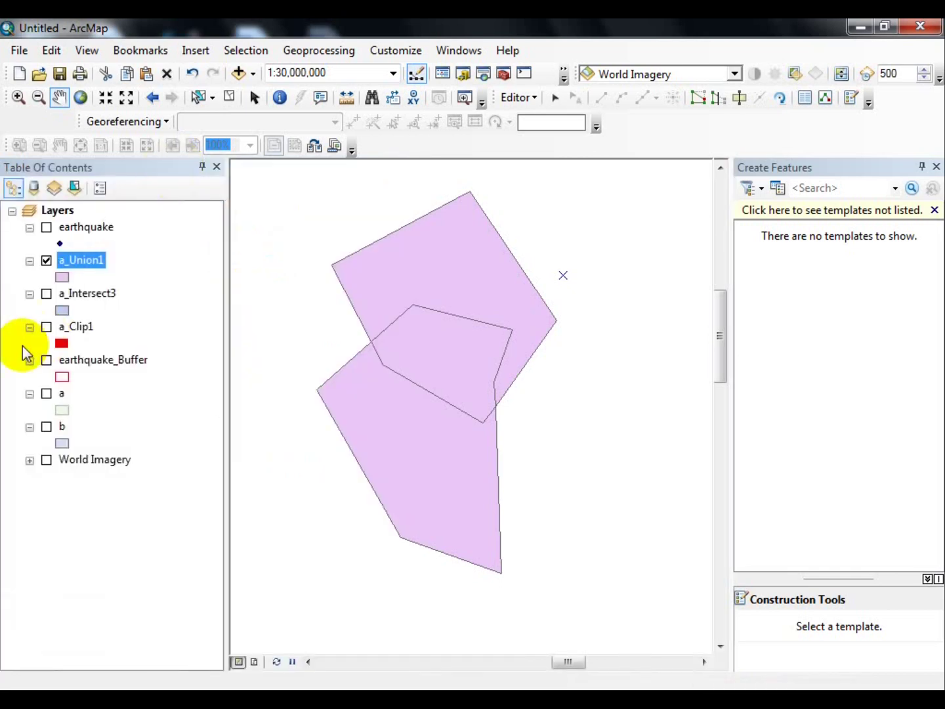
Start the Merge geoprocessing tool and read its description of combining datasets of the same data type
{"action": "left_click", "coordinate": [318, 50]}
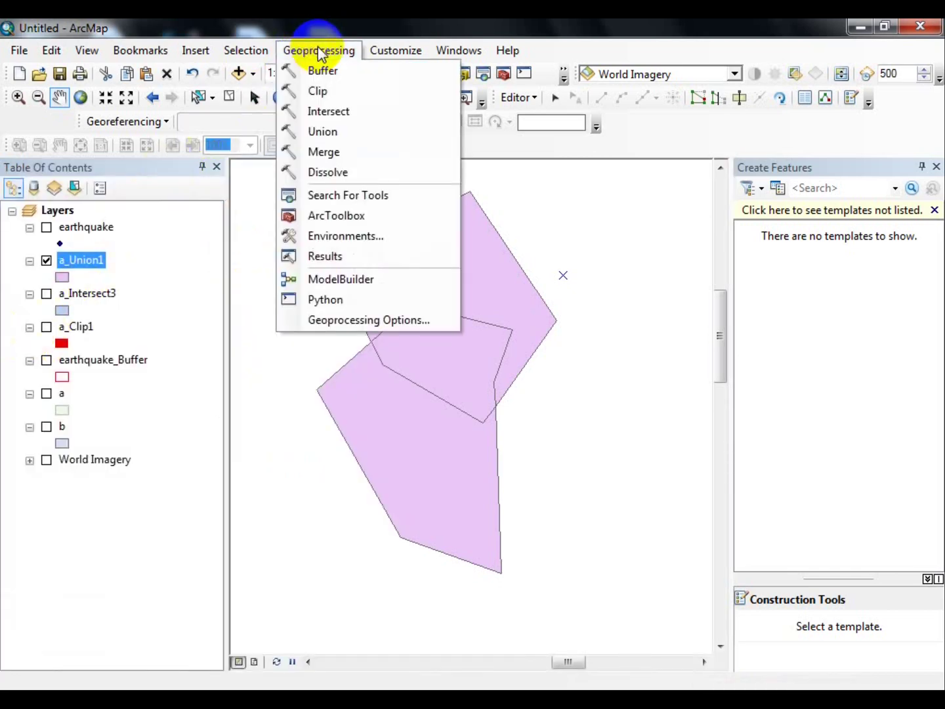
{"action": "left_click", "coordinate": [326, 152]}
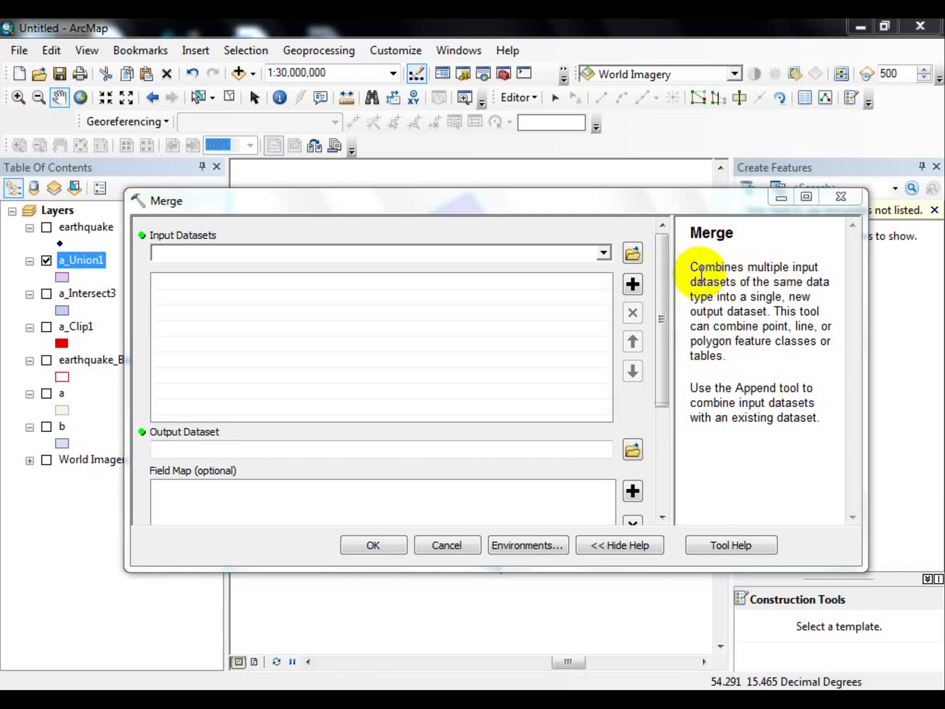
{"action": "left_click_drag", "start_coordinate": [692, 267], "coordinate": [808, 263]}
{"action": "left_click_drag", "start_coordinate": [704, 281], "coordinate": [772, 312]}
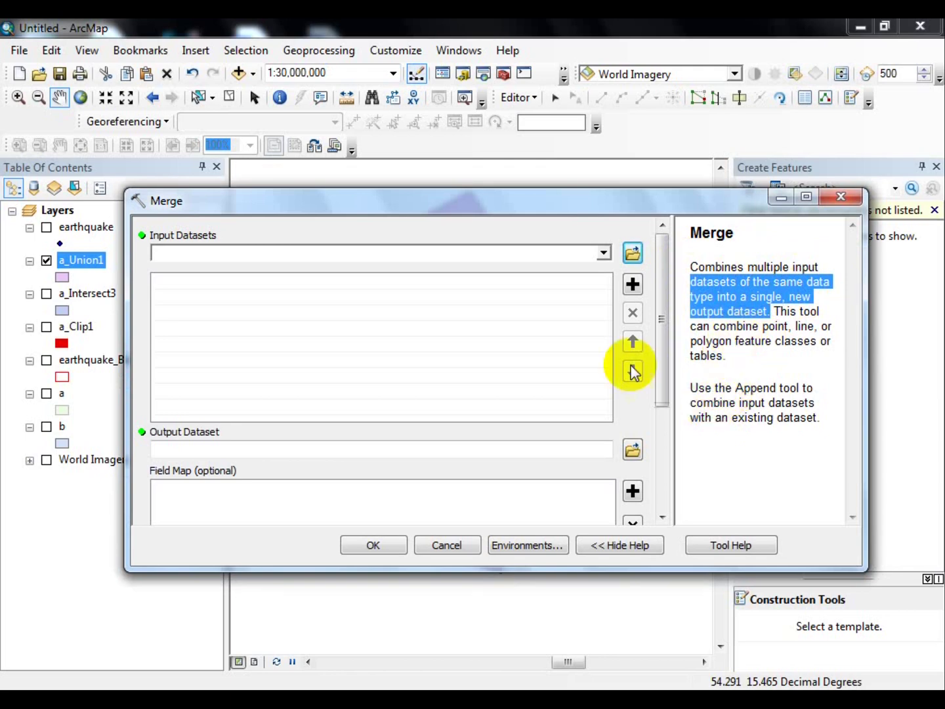
Move the Merge dialog clear of the layer list and add layers a and b as its input datasets
{"action": "left_click_drag", "start_coordinate": [310, 206], "coordinate": [380, 213]}
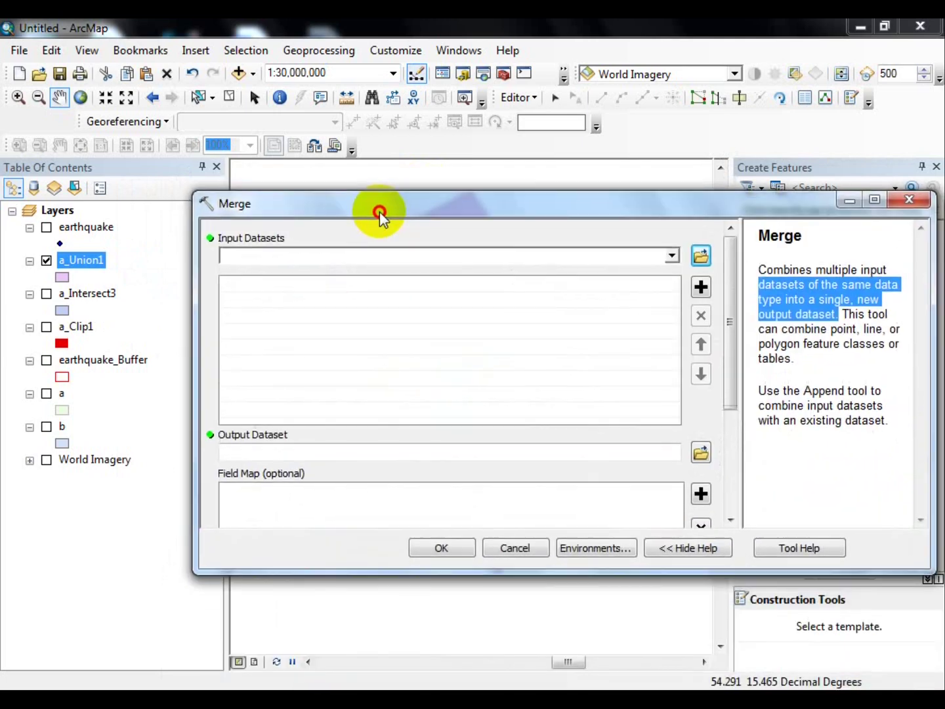
{"action": "left_click", "coordinate": [671, 256]}
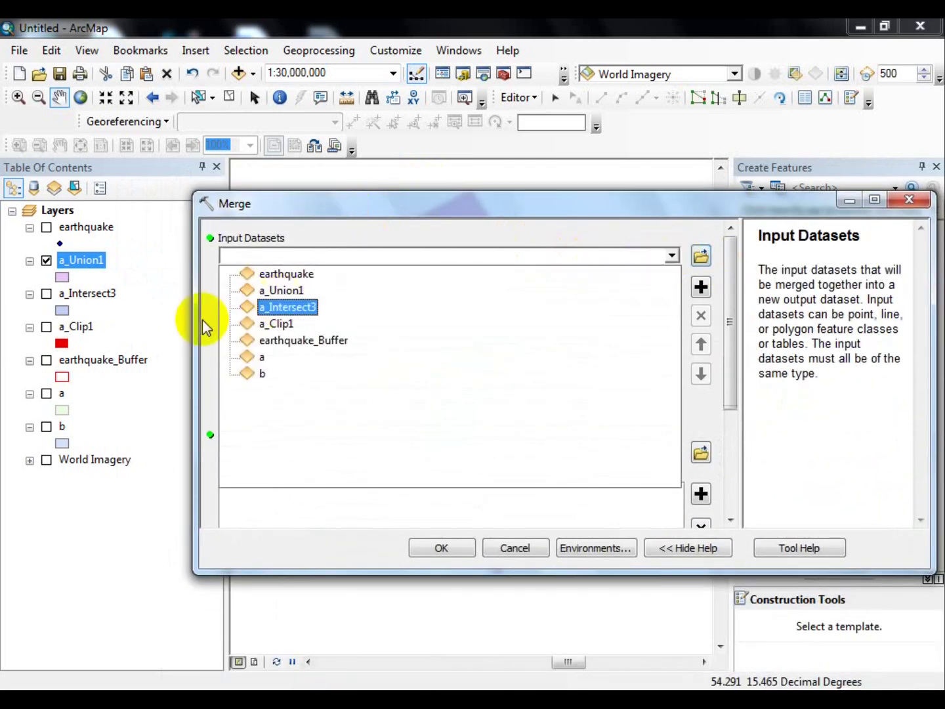
{"action": "left_click", "coordinate": [262, 357]}
{"action": "left_click", "coordinate": [671, 256]}
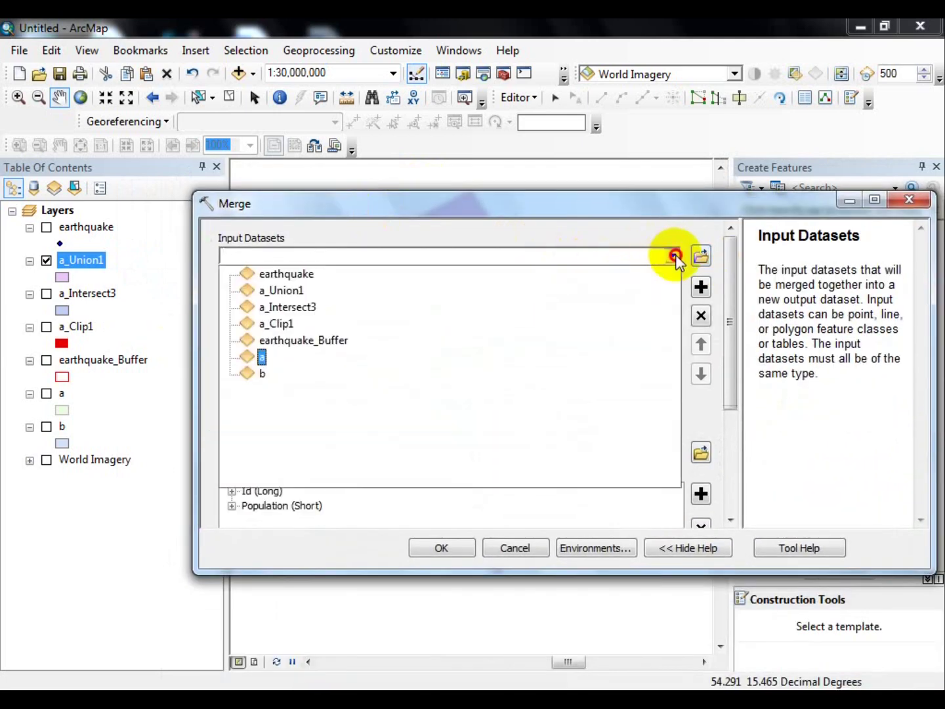
{"action": "left_click", "coordinate": [264, 373]}
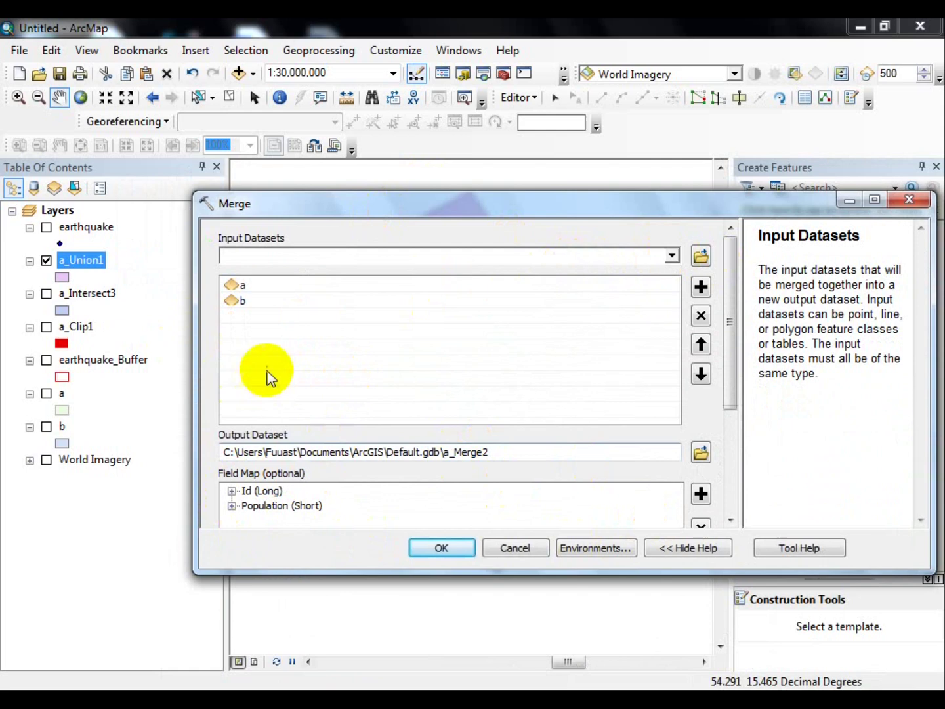
Run the Merge of layers a and b with a_Merge2 in Default.gdb as the output dataset, and dismiss the progress window
{"action": "left_click", "coordinate": [256, 452]}
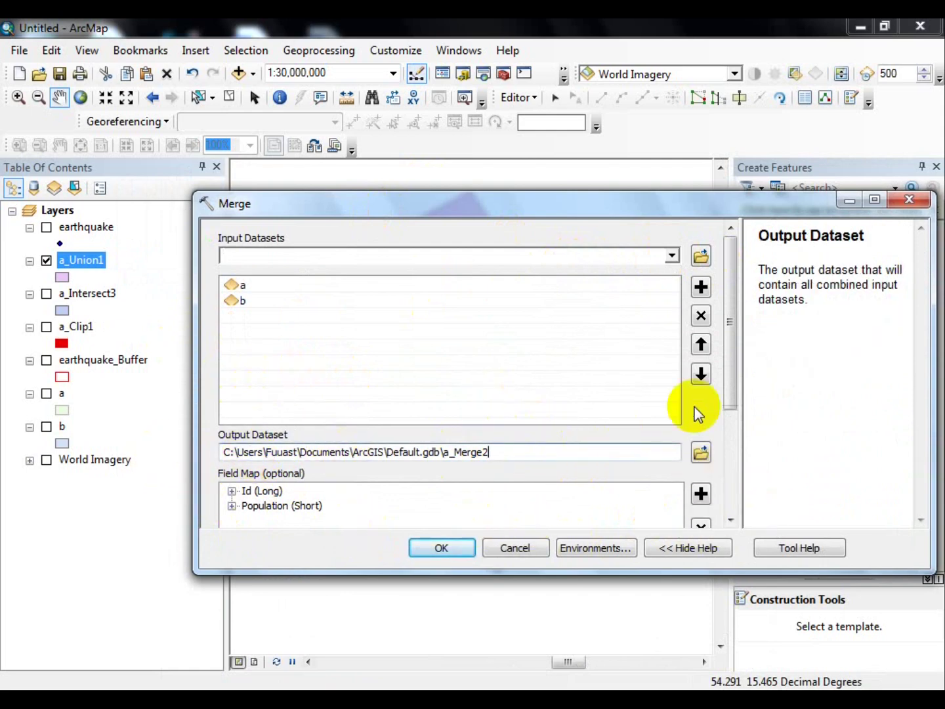
{"action": "left_click_drag", "start_coordinate": [734, 350], "coordinate": [720, 380]}
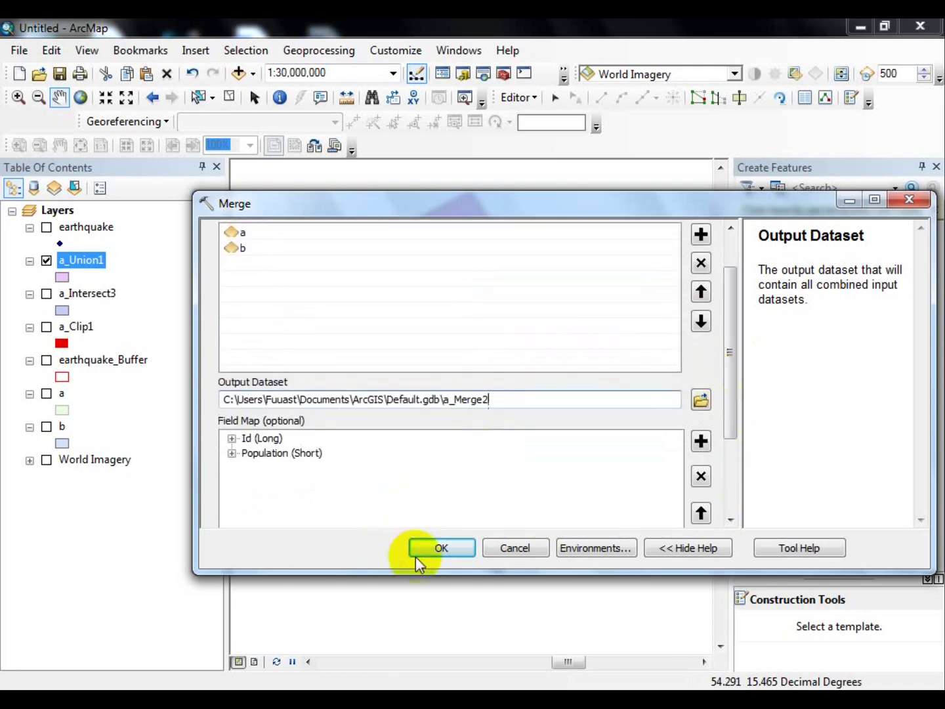
{"action": "left_click", "coordinate": [448, 549]}
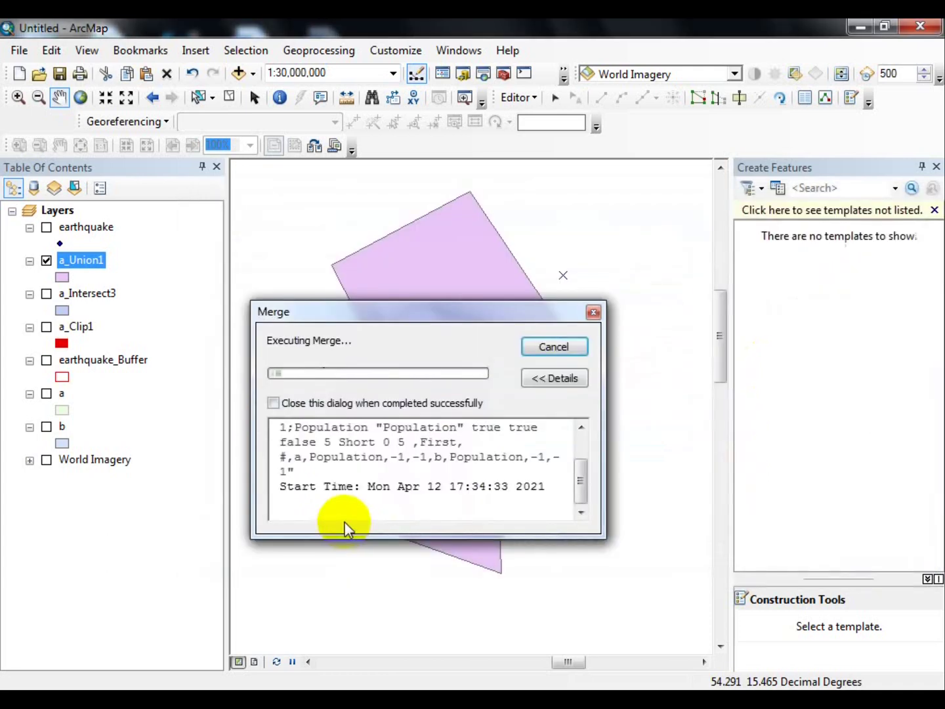
{"action": "left_click", "coordinate": [537, 348]}
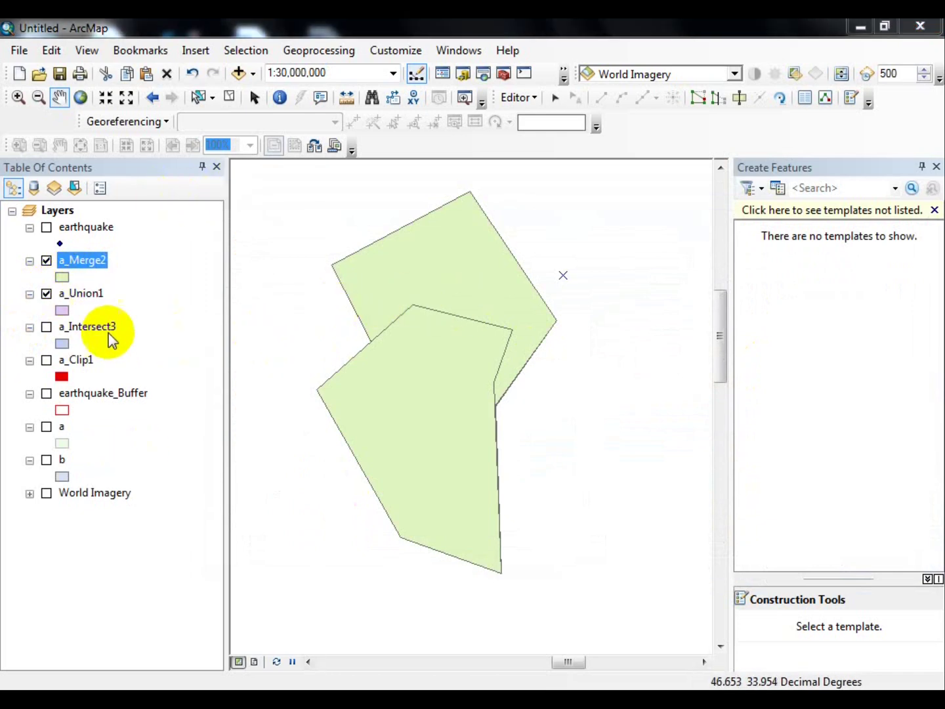
Compare a_Merge2 with a_Union1 by switching the merged layer off and on, and look through the fields of a_Merge2's attribute table
{"action": "left_click", "coordinate": [46, 262]}
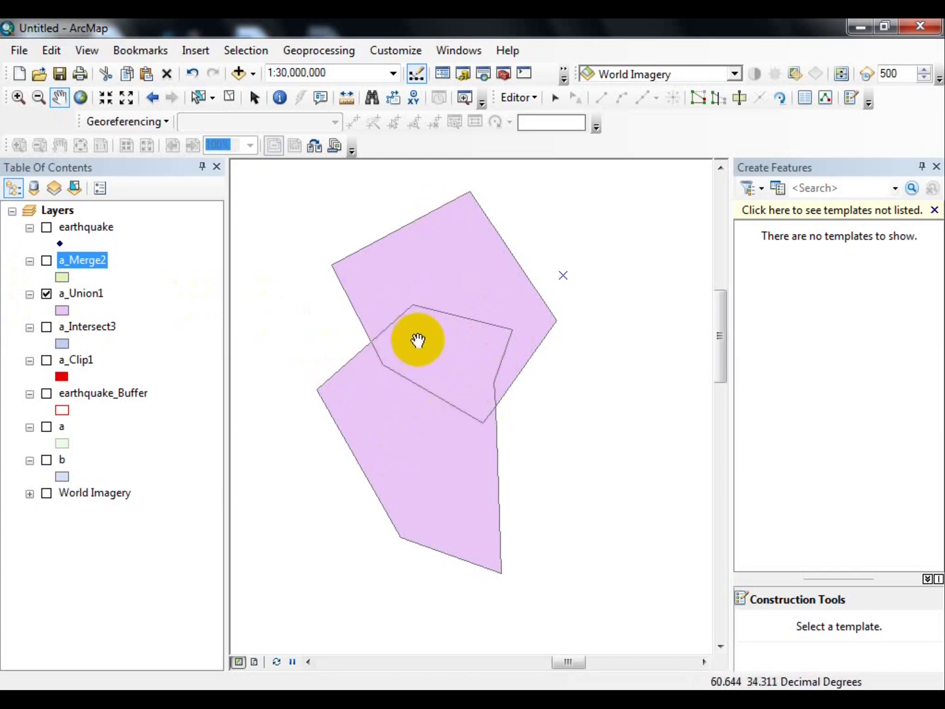
{"action": "left_click", "coordinate": [46, 262]}
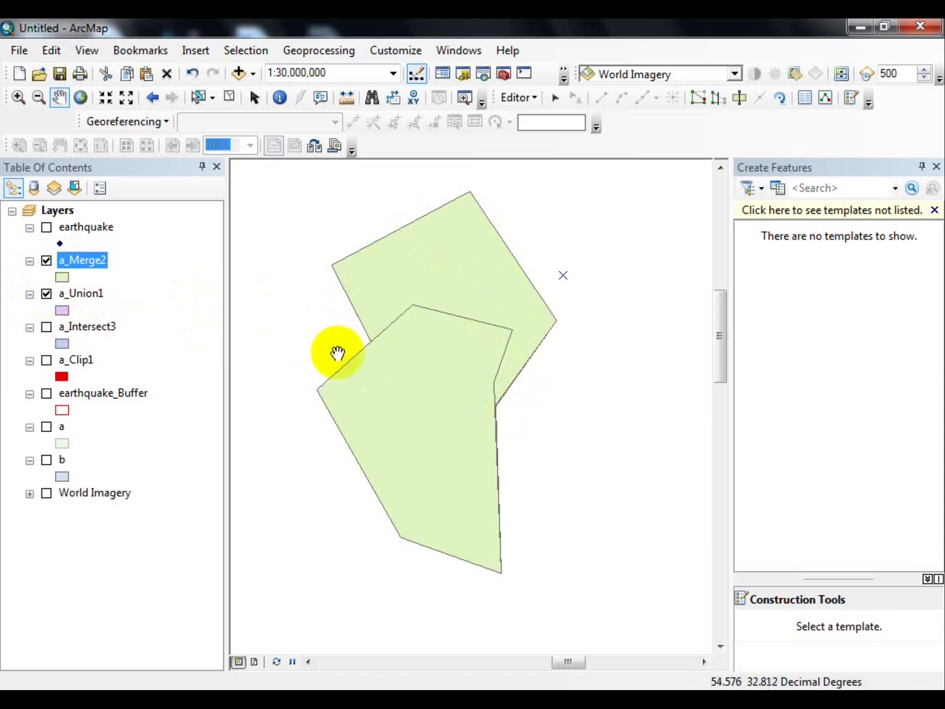
{"action": "right_click", "coordinate": [86, 261]}
{"action": "left_click", "coordinate": [98, 313]}
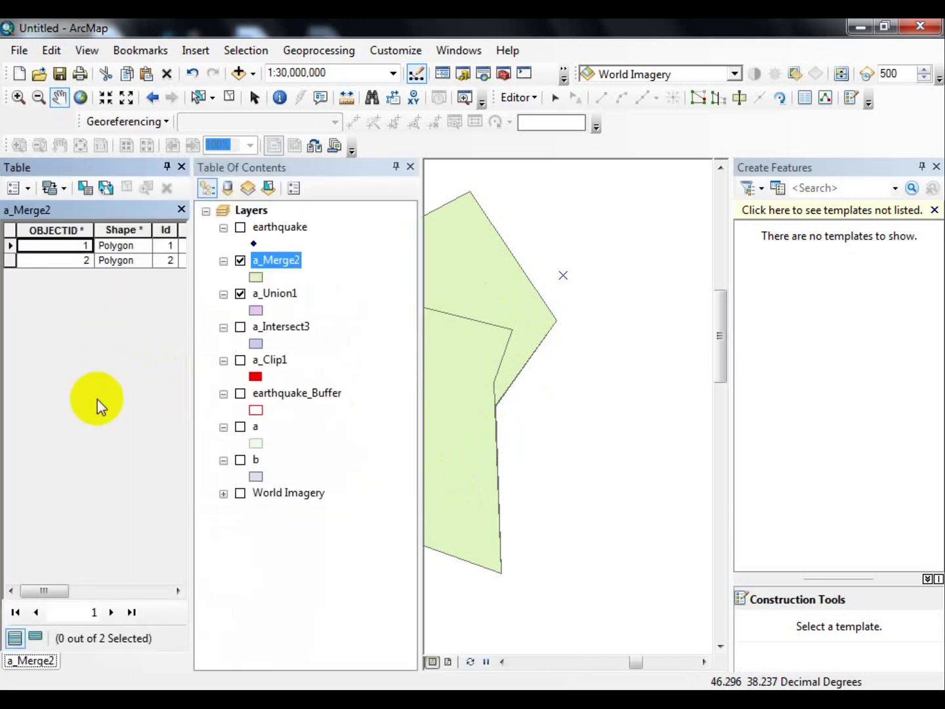
{"action": "scroll", "coordinate": [97, 399], "scroll_direction": "right", "scroll_amount": 3}
{"action": "scroll", "coordinate": [53, 340], "scroll_direction": "left", "scroll_amount": 3}
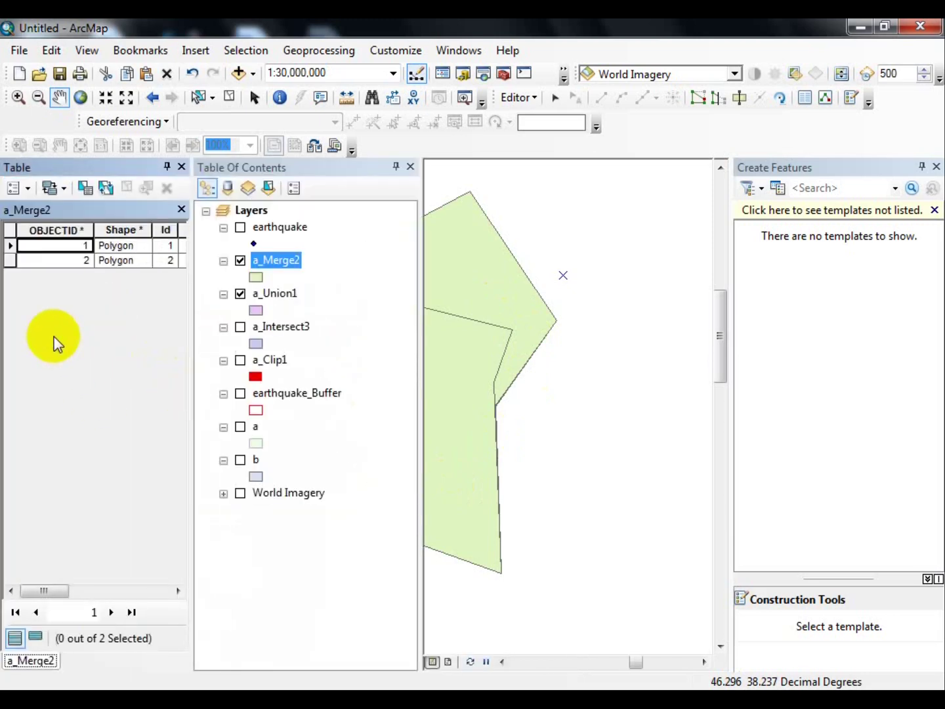
Select the two a_Merge2 records in turn to match them to their polygons, and check their Population and Shape_Length fields
{"action": "left_click", "coordinate": [10, 246]}
{"action": "left_click", "coordinate": [9, 260], "text": "shift"}
{"action": "left_click", "coordinate": [11, 264]}
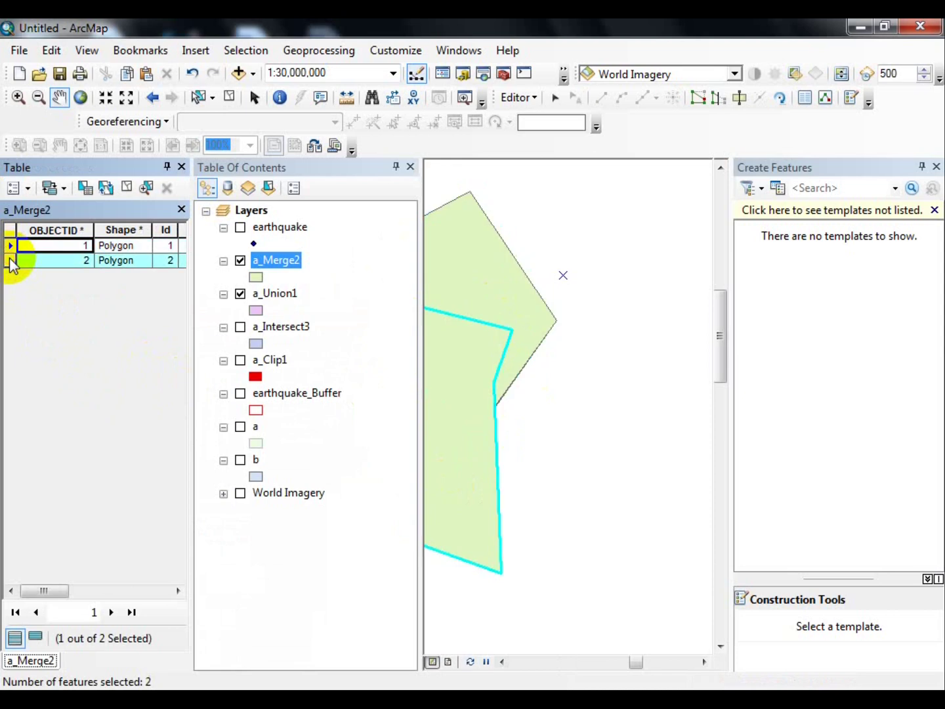
{"action": "scroll", "coordinate": [111, 353], "scroll_direction": "right", "scroll_amount": 3}
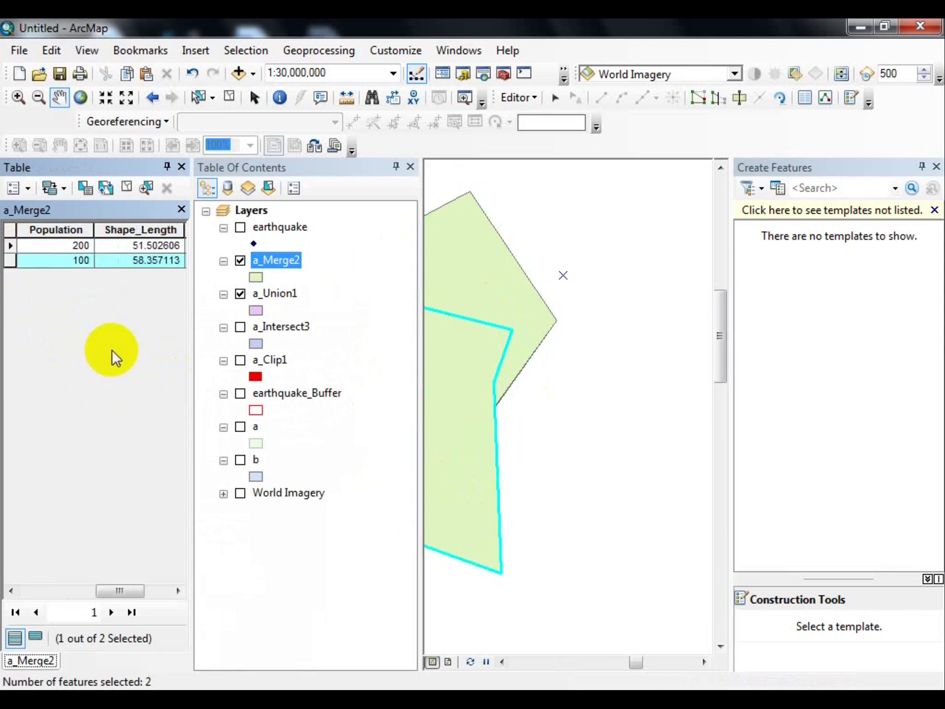
{"action": "scroll", "coordinate": [19, 287], "scroll_direction": "left", "scroll_amount": 3}
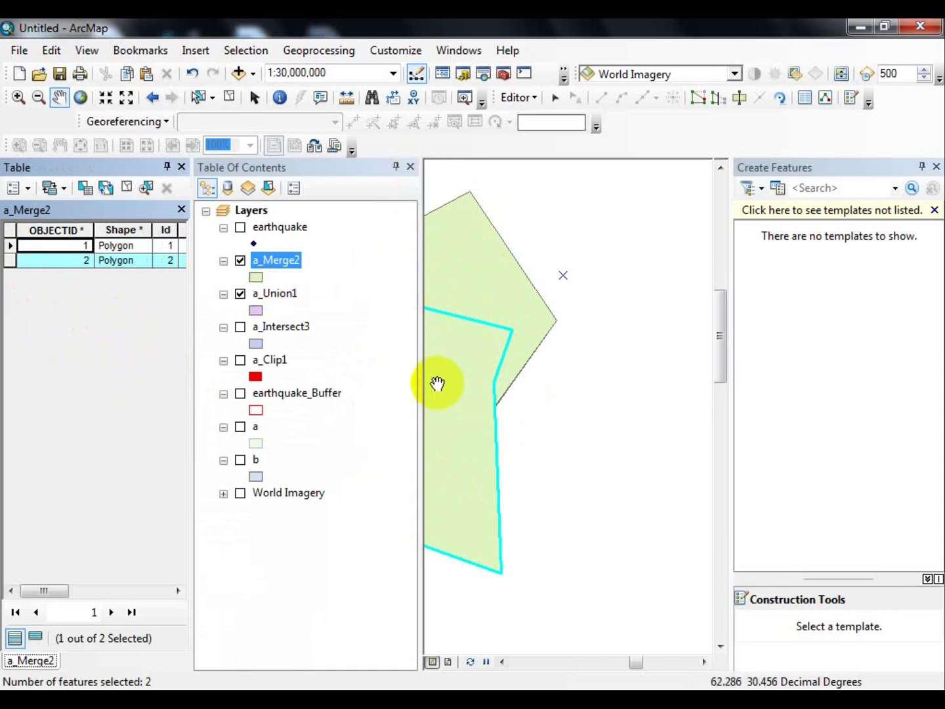
{"action": "left_click", "coordinate": [11, 247]}
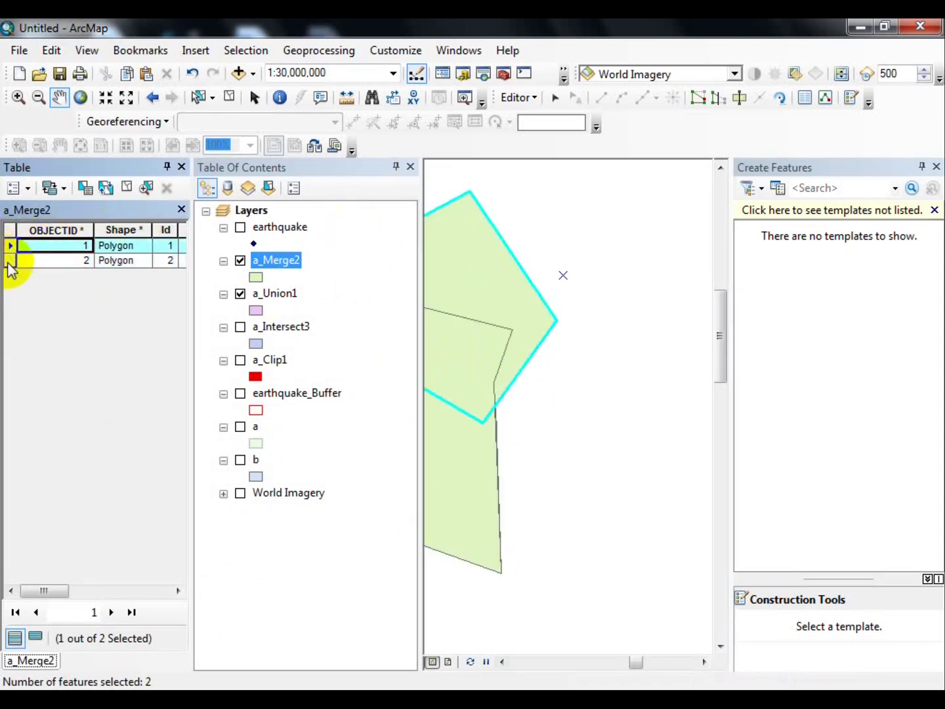
{"action": "left_click", "coordinate": [10, 260]}
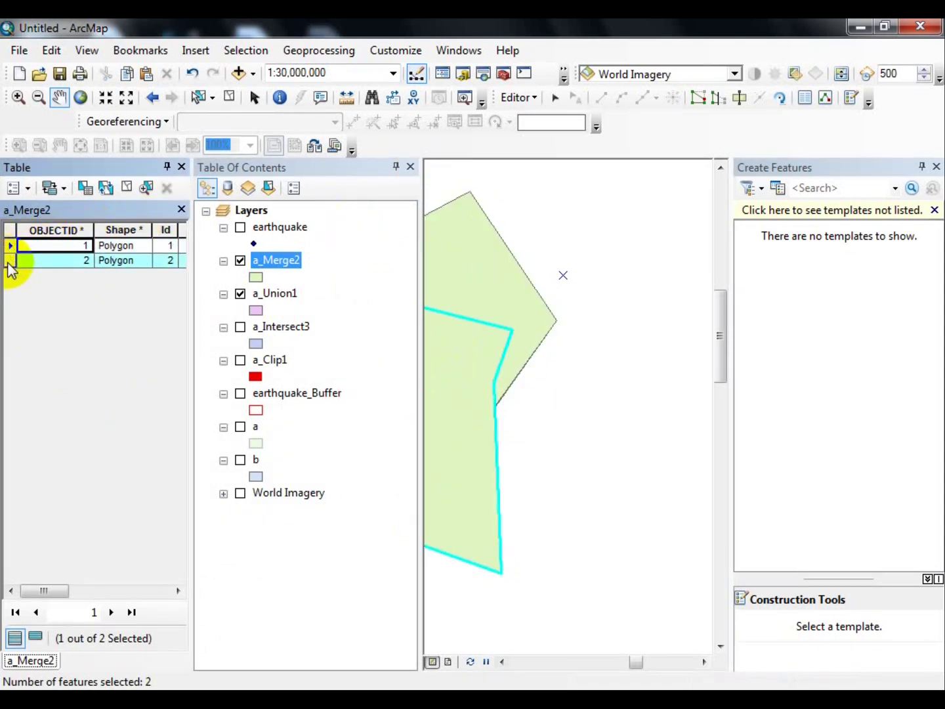
{"action": "left_click", "coordinate": [76, 590]}
{"action": "left_click_drag", "start_coordinate": [69, 592], "coordinate": [123, 591]}
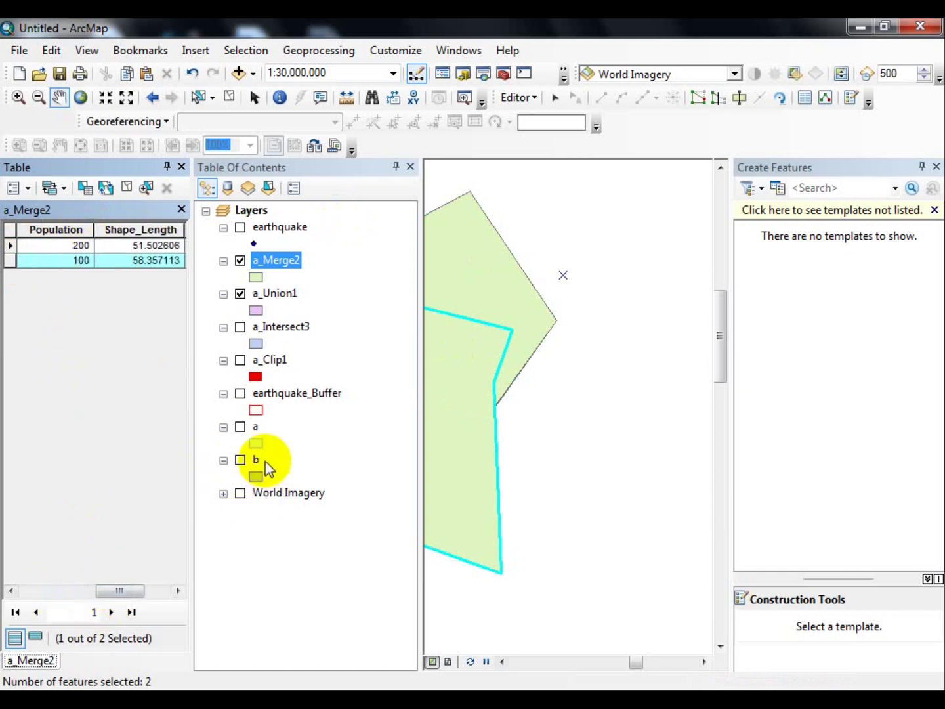
Compare the Population field in the attribute tables of a and b with the one in a_Merge2, and close the table window
{"action": "right_click", "coordinate": [255, 428]}
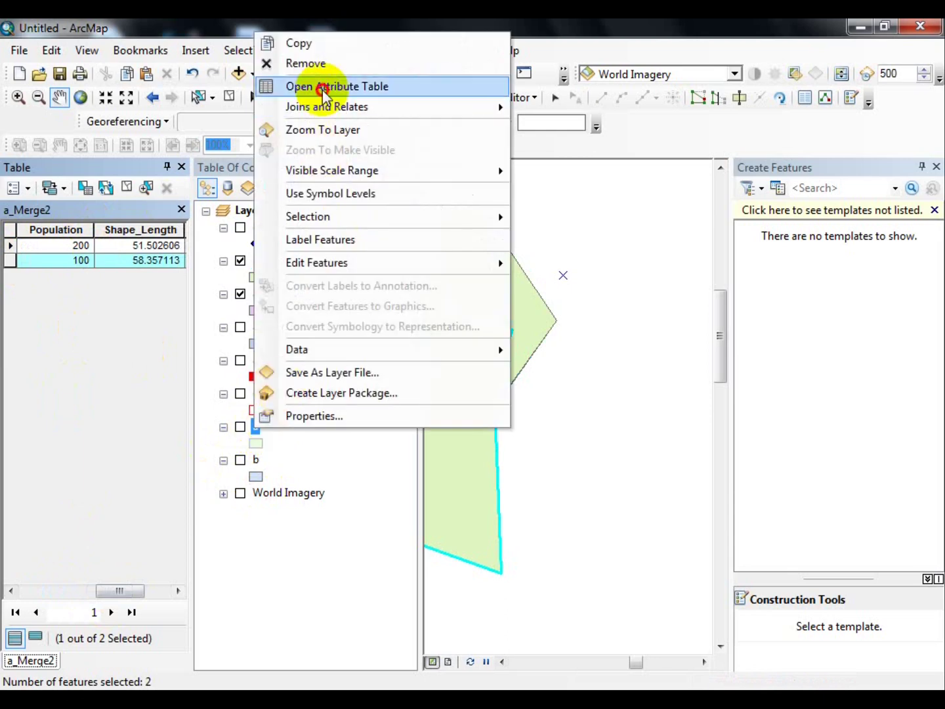
{"action": "left_click", "coordinate": [323, 91]}
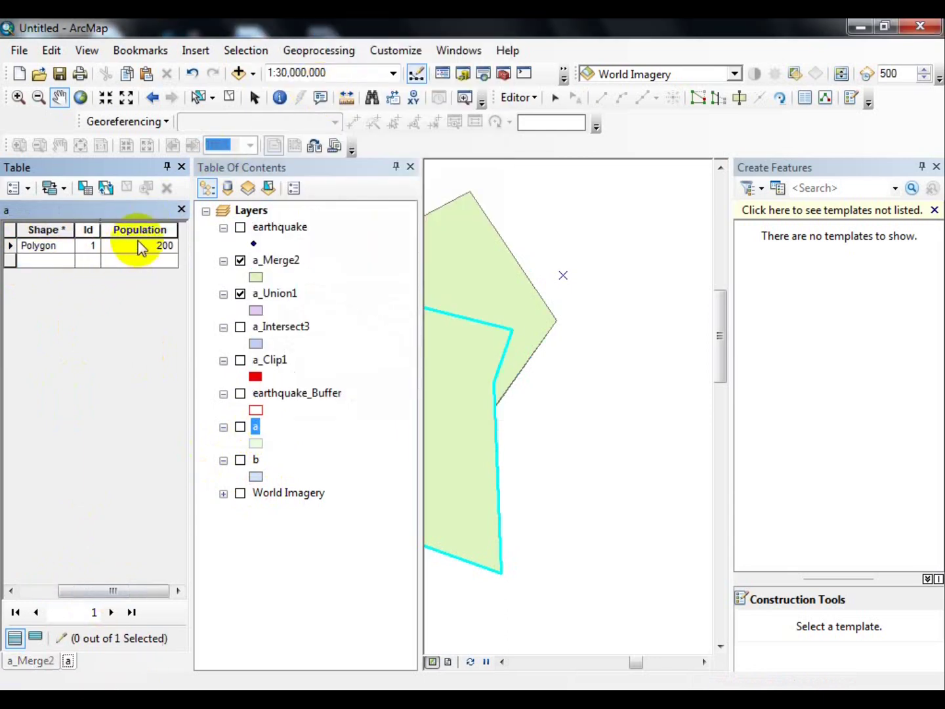
{"action": "right_click", "coordinate": [255, 460]}
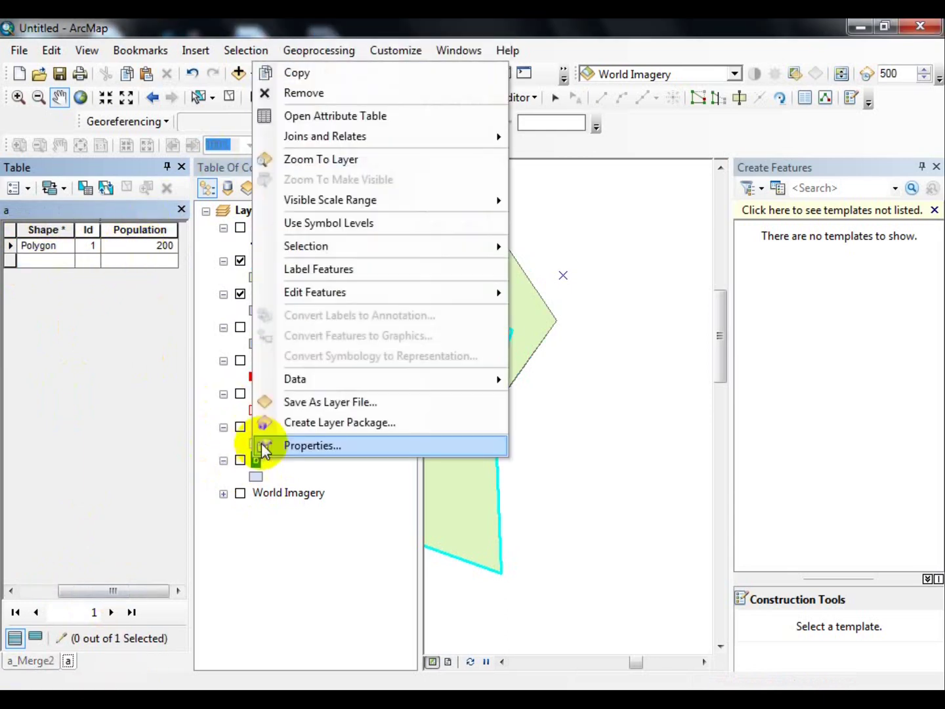
{"action": "left_click", "coordinate": [298, 115]}
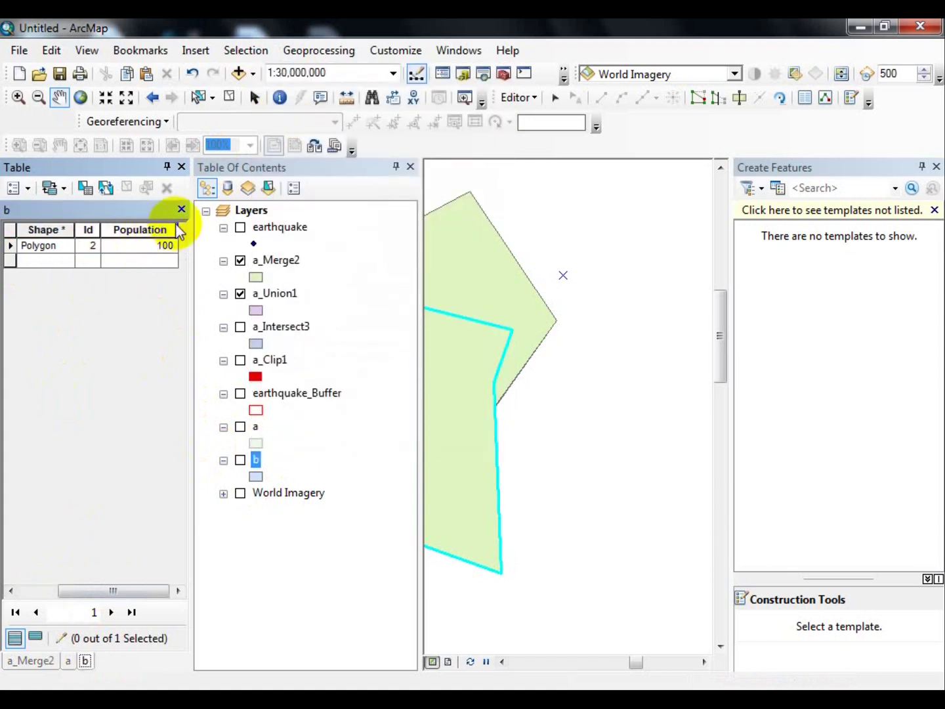
{"action": "right_click", "coordinate": [274, 261]}
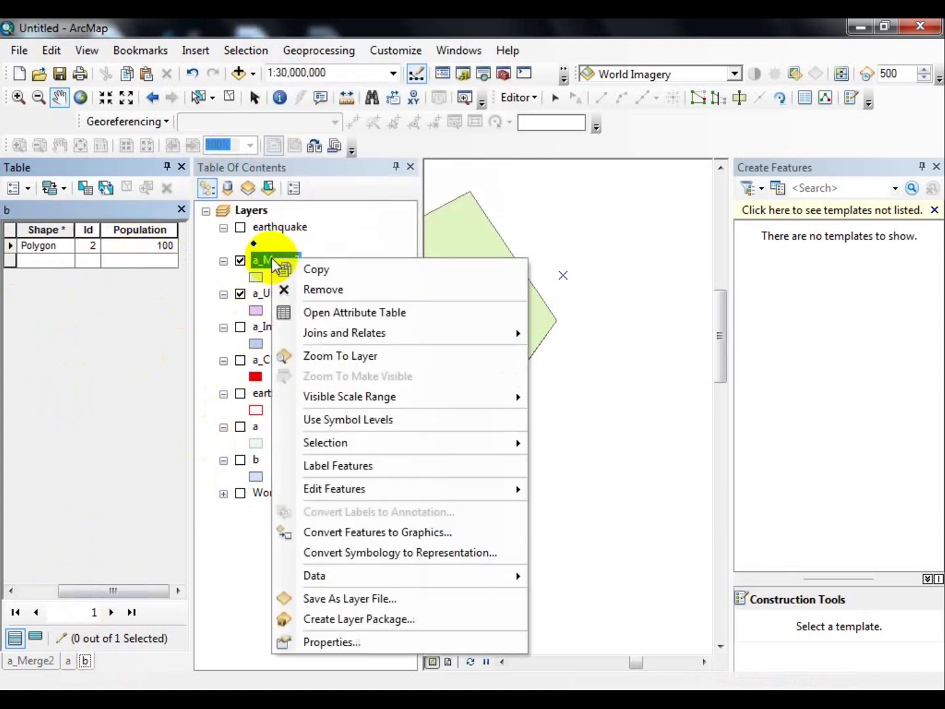
{"action": "left_click", "coordinate": [293, 312]}
{"action": "left_click", "coordinate": [72, 262]}
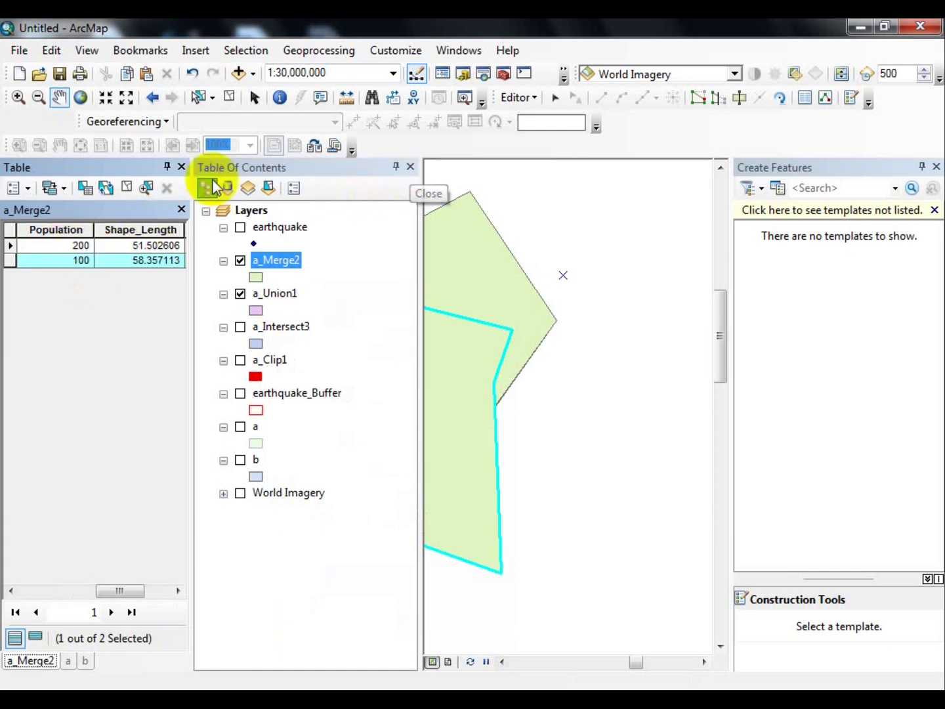
{"action": "left_click", "coordinate": [182, 166]}
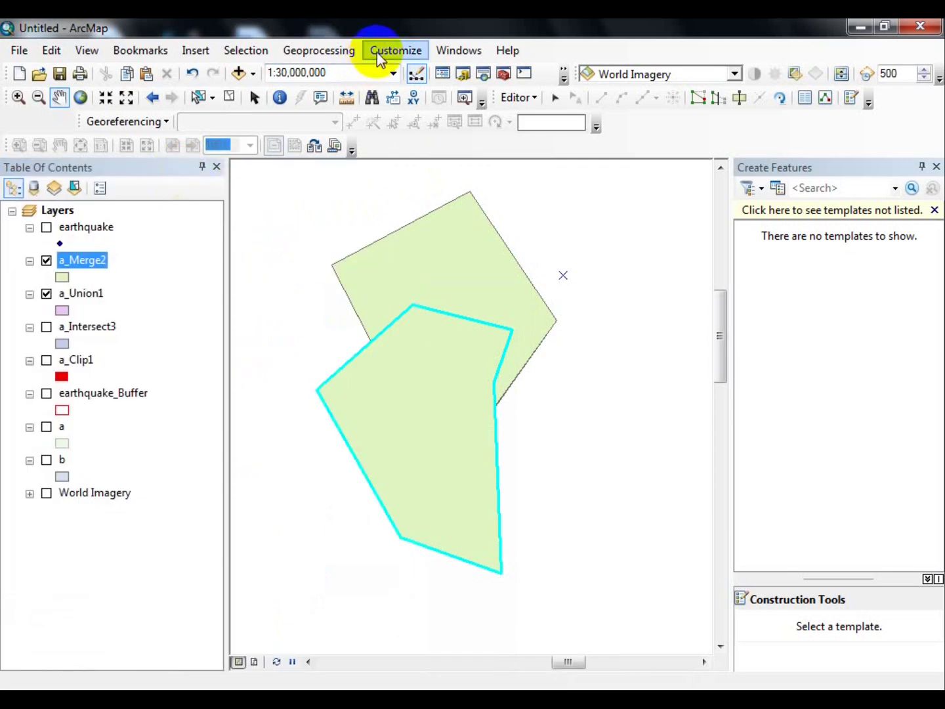
Dissolve a_Union1 into a_Union1_Dissolve1 in Default.gdb with no dissolve fields chosen, and dismiss the progress window
{"action": "left_click", "coordinate": [340, 50]}
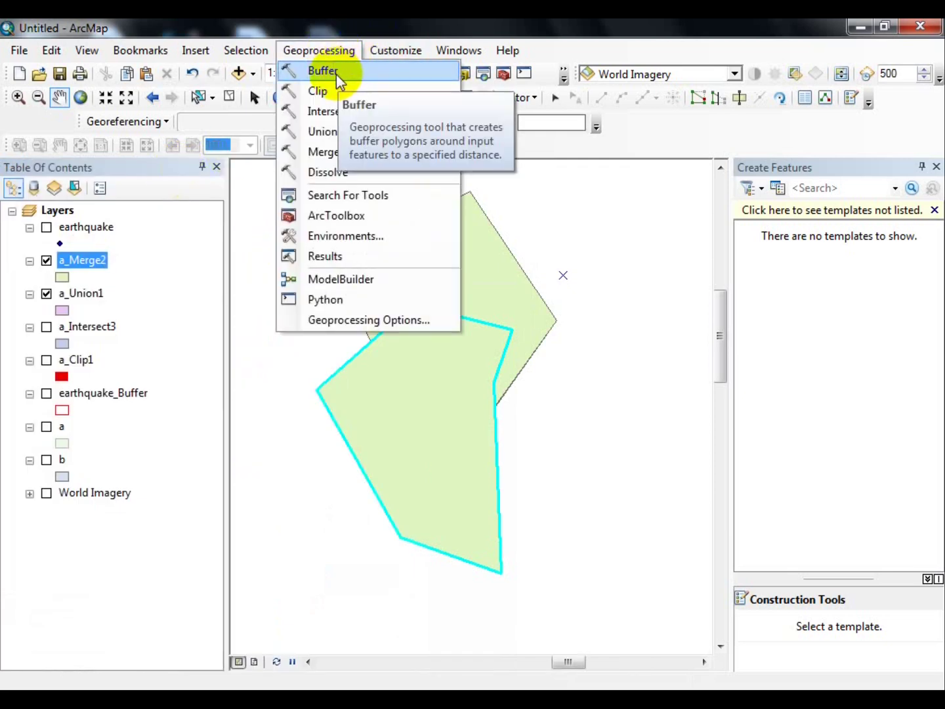
{"action": "left_click", "coordinate": [319, 173]}
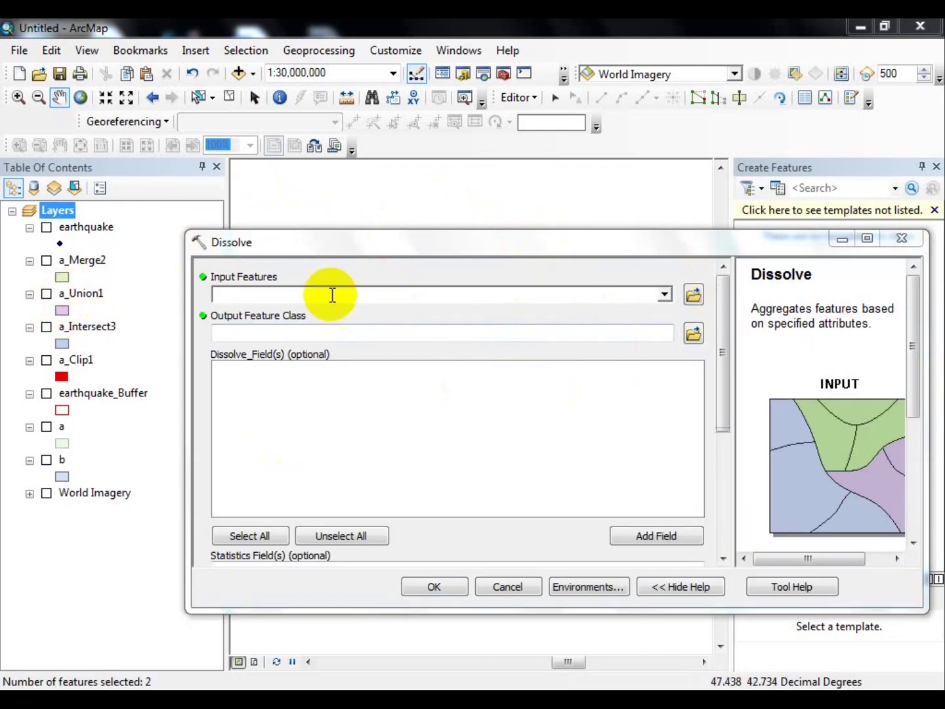
{"action": "left_click", "coordinate": [667, 294]}
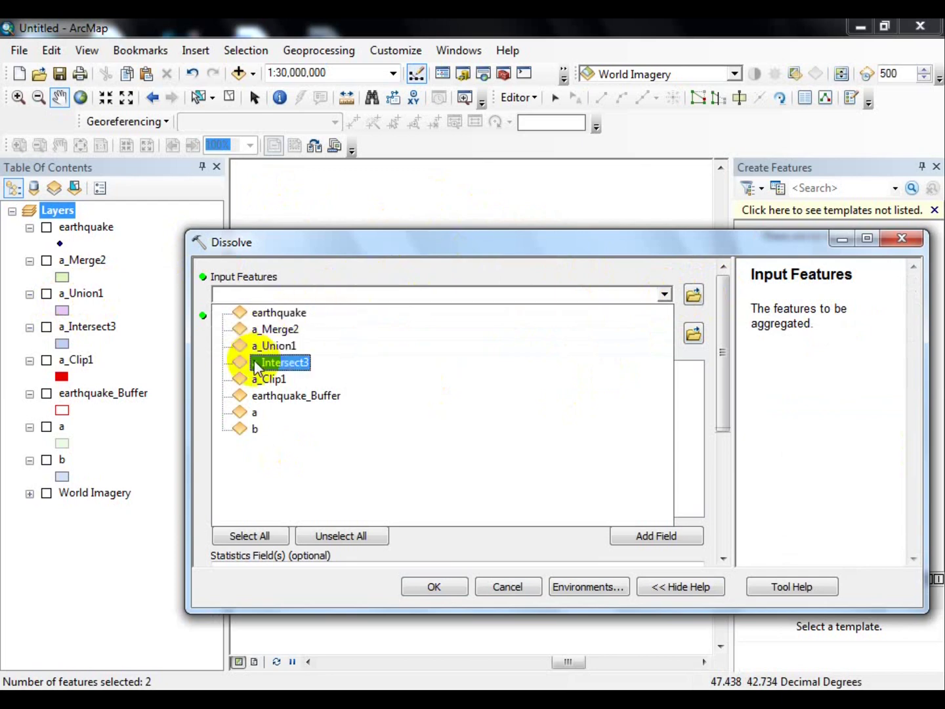
{"action": "left_click", "coordinate": [271, 348]}
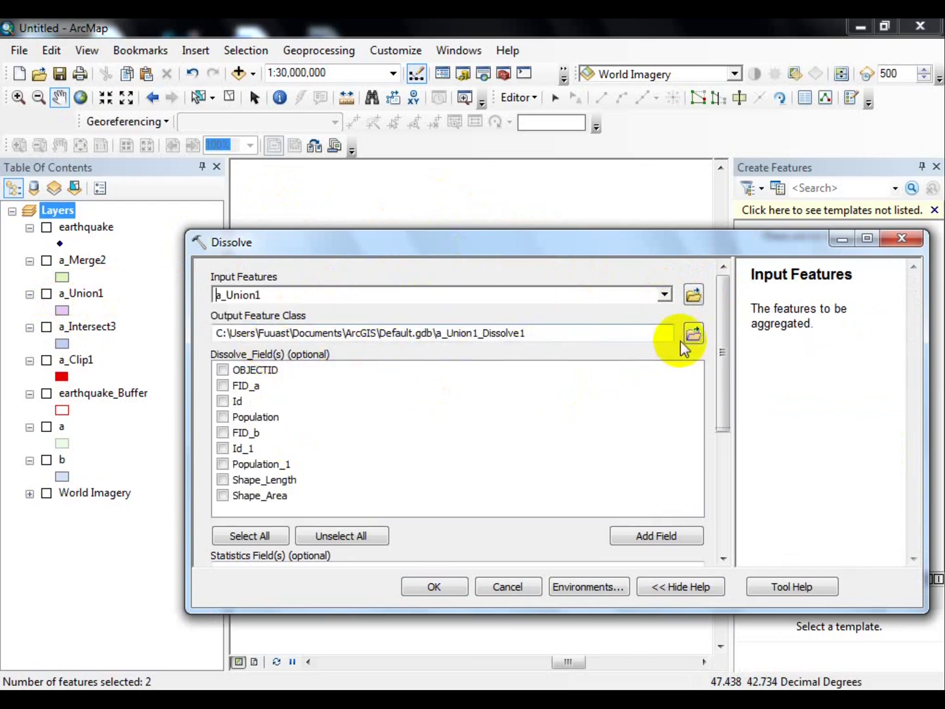
{"action": "left_click", "coordinate": [612, 334]}
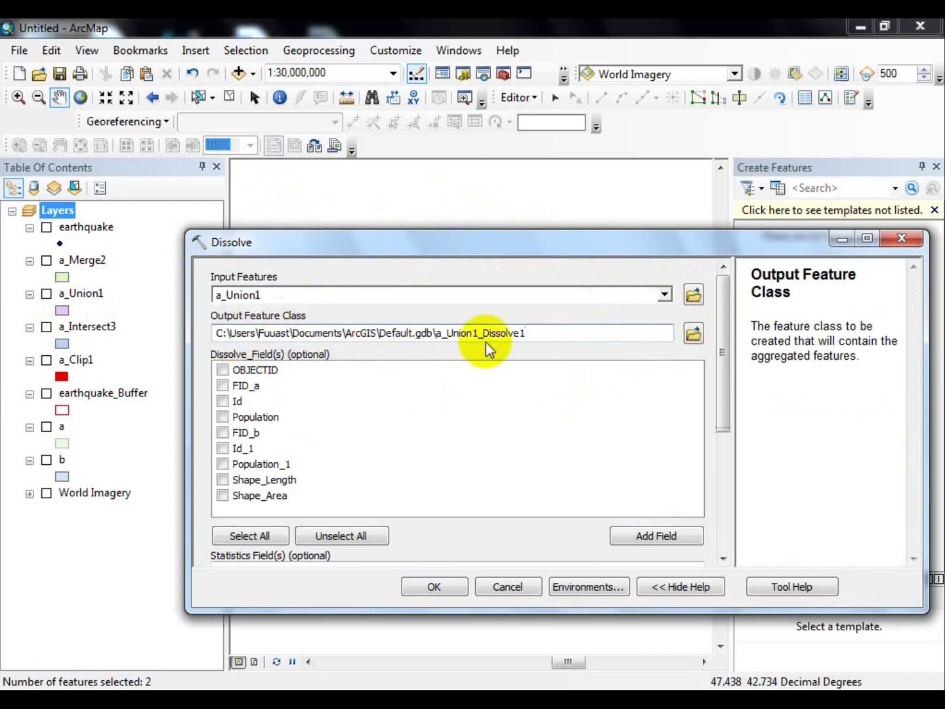
{"action": "left_click_drag", "start_coordinate": [402, 245], "coordinate": [393, 164]}
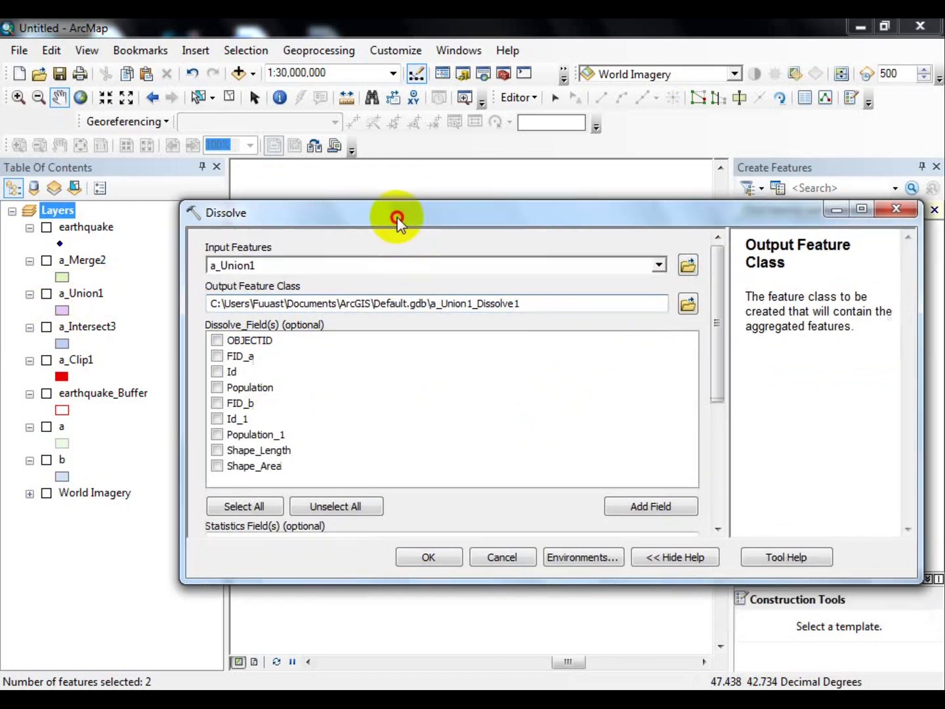
{"action": "left_click", "coordinate": [427, 507]}
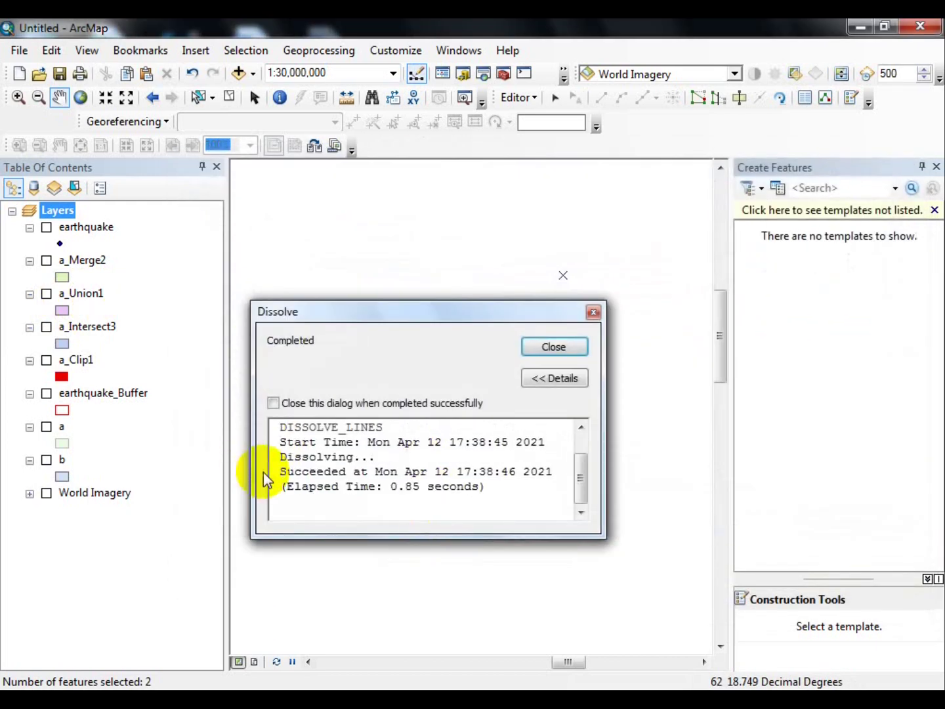
{"action": "left_click", "coordinate": [548, 345]}
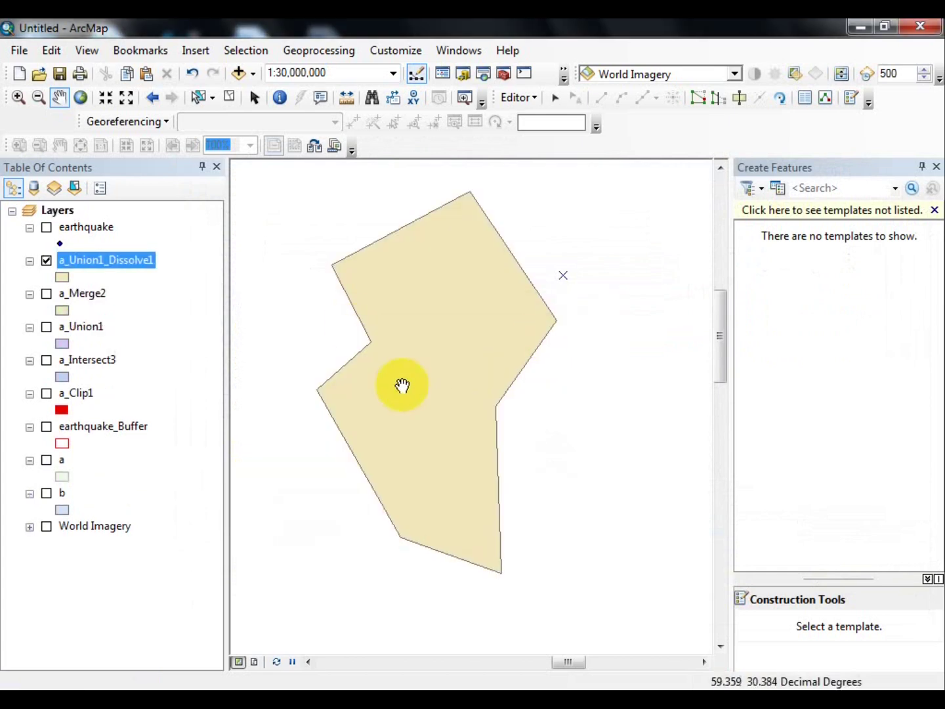
Show a_Union1 in place of the dissolved layer, review its records and shape fields in the attribute table, and close the table
{"action": "left_click", "coordinate": [47, 326]}
{"action": "left_click", "coordinate": [47, 260]}
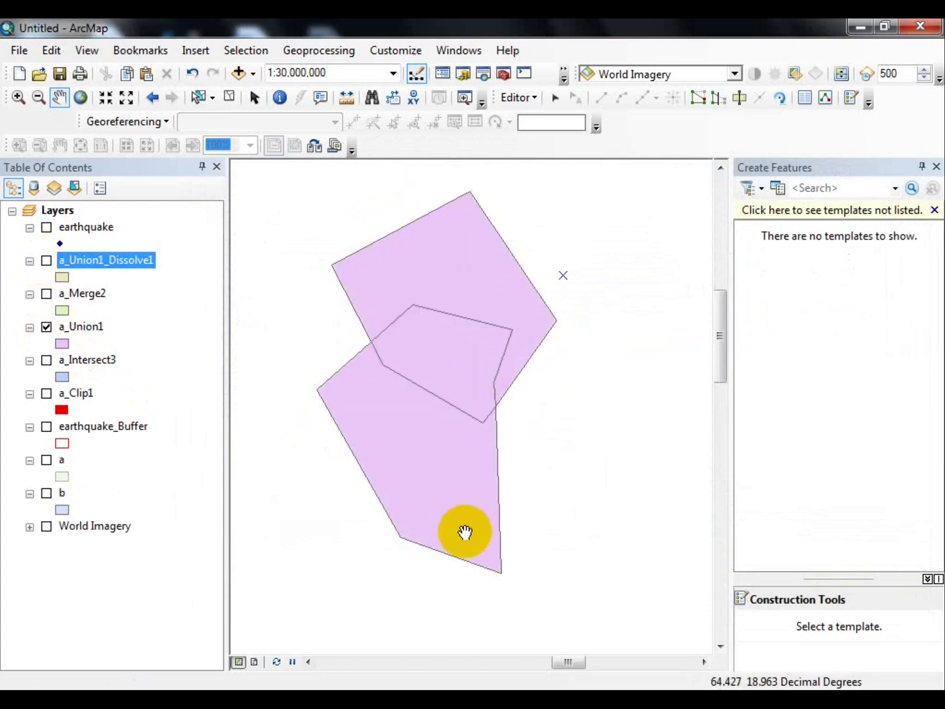
{"action": "right_click", "coordinate": [84, 328]}
{"action": "left_click", "coordinate": [114, 344]}
{"action": "scroll", "coordinate": [73, 260], "scroll_direction": "right", "scroll_amount": 5}
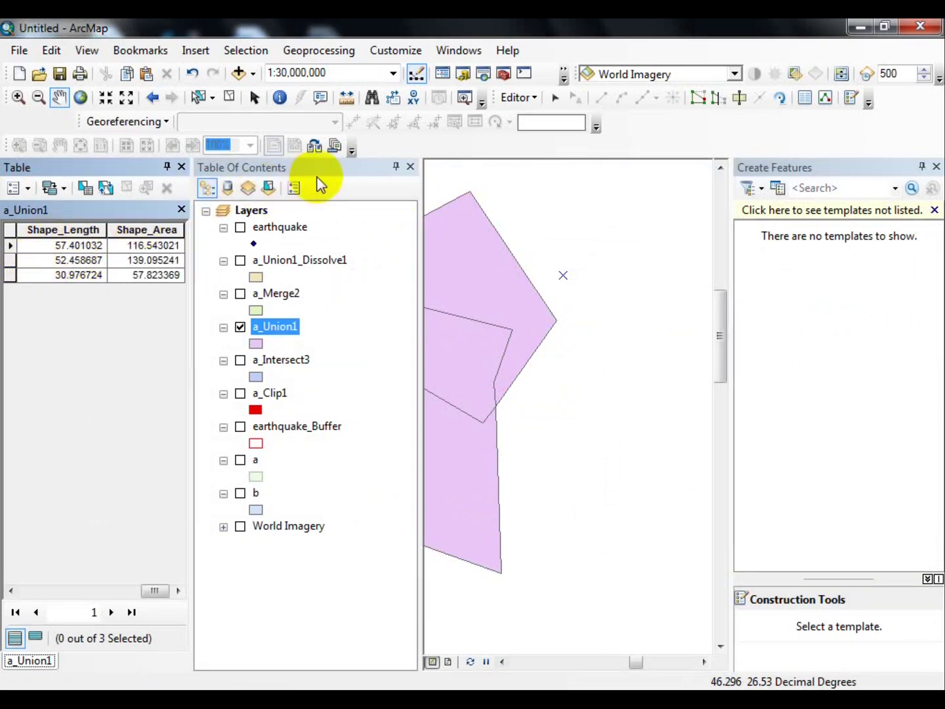
{"action": "left_click", "coordinate": [182, 167]}
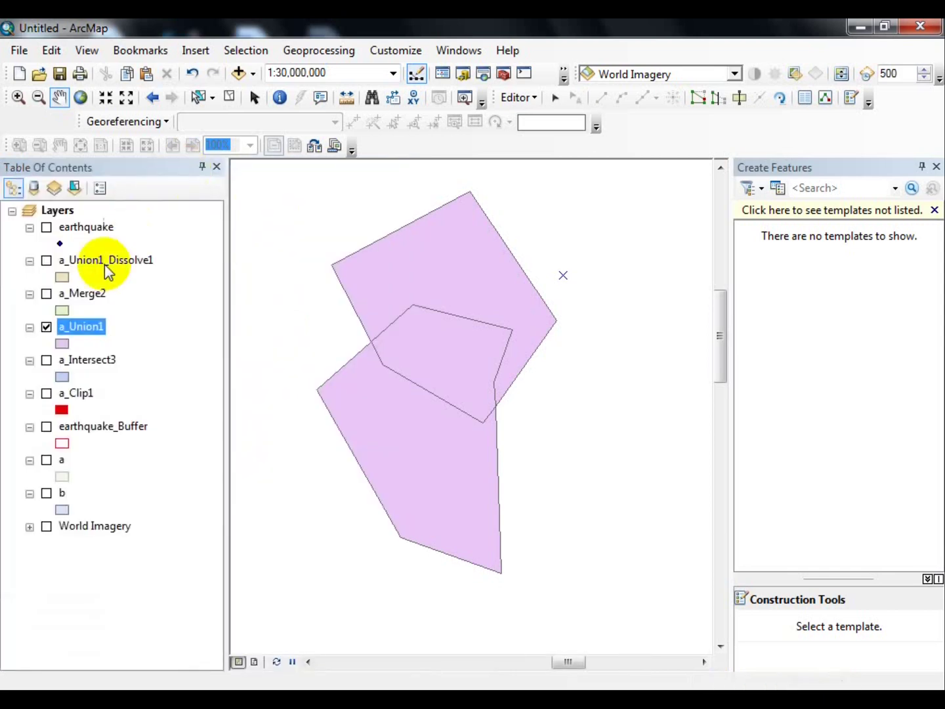
Show a_Union1_Dissolve1 again, review its record and shape fields in the attribute table, and close the table
{"action": "left_click", "coordinate": [46, 260]}
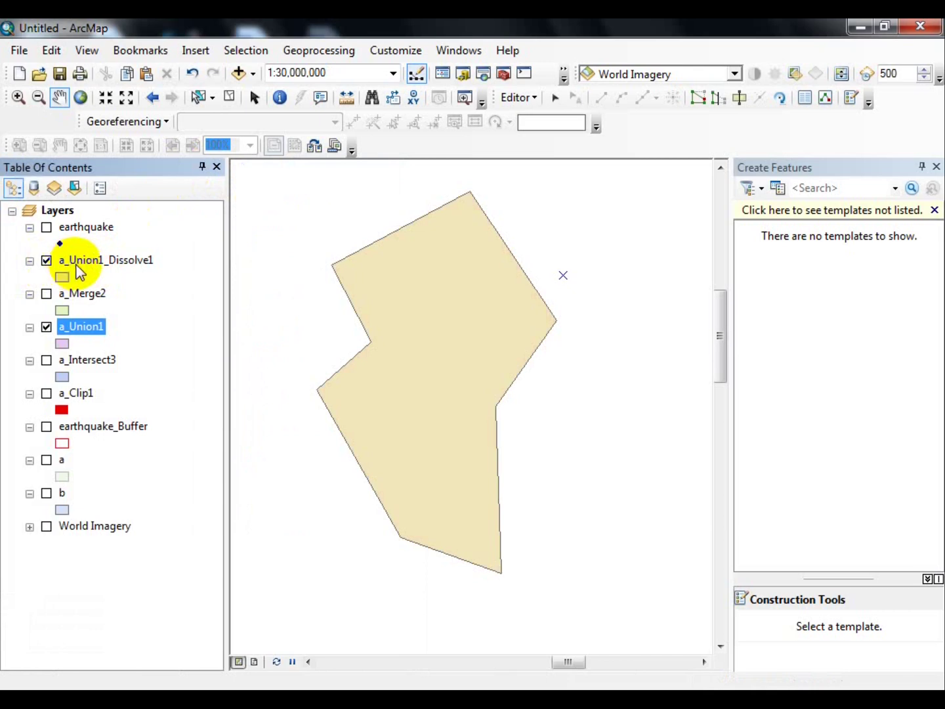
{"action": "right_click", "coordinate": [78, 264]}
{"action": "left_click", "coordinate": [117, 322]}
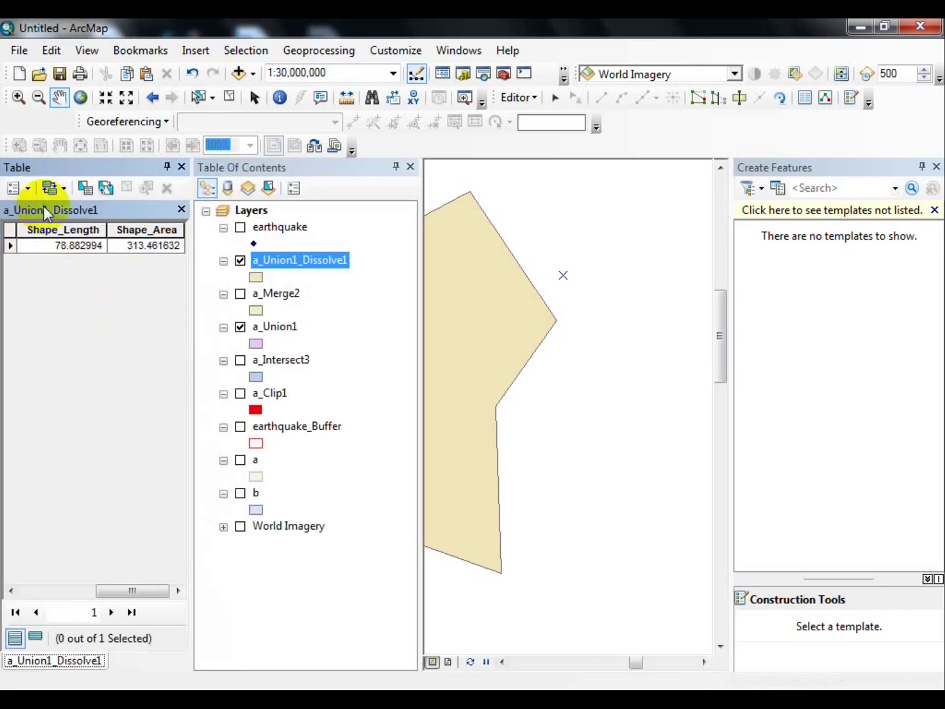
{"action": "scroll", "coordinate": [57, 326], "scroll_direction": "left", "scroll_amount": 5}
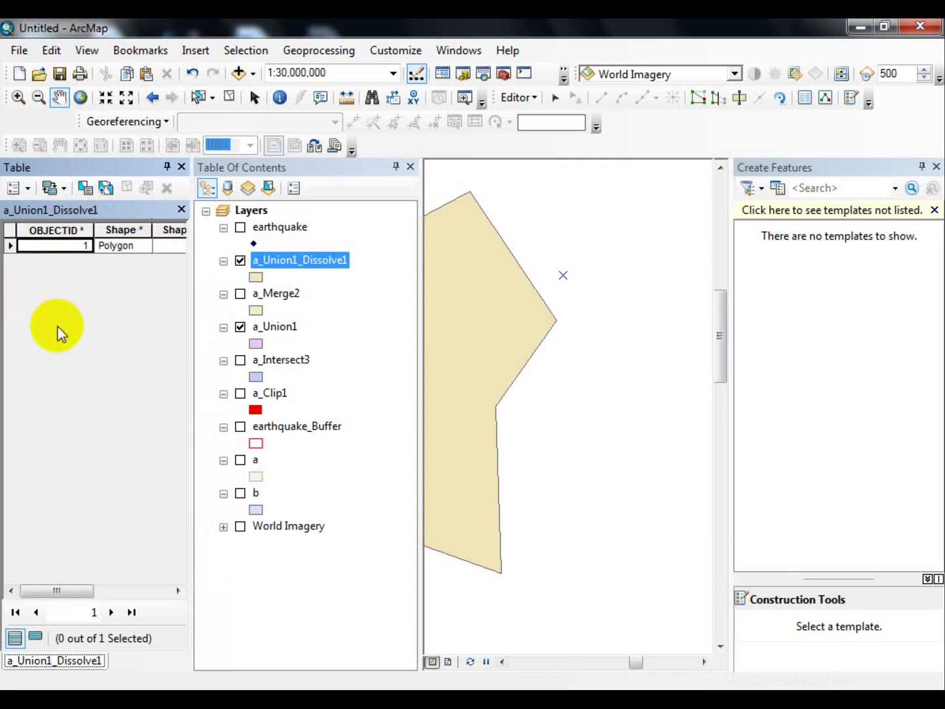
{"action": "scroll", "coordinate": [58, 326], "scroll_direction": "right", "scroll_amount": 5}
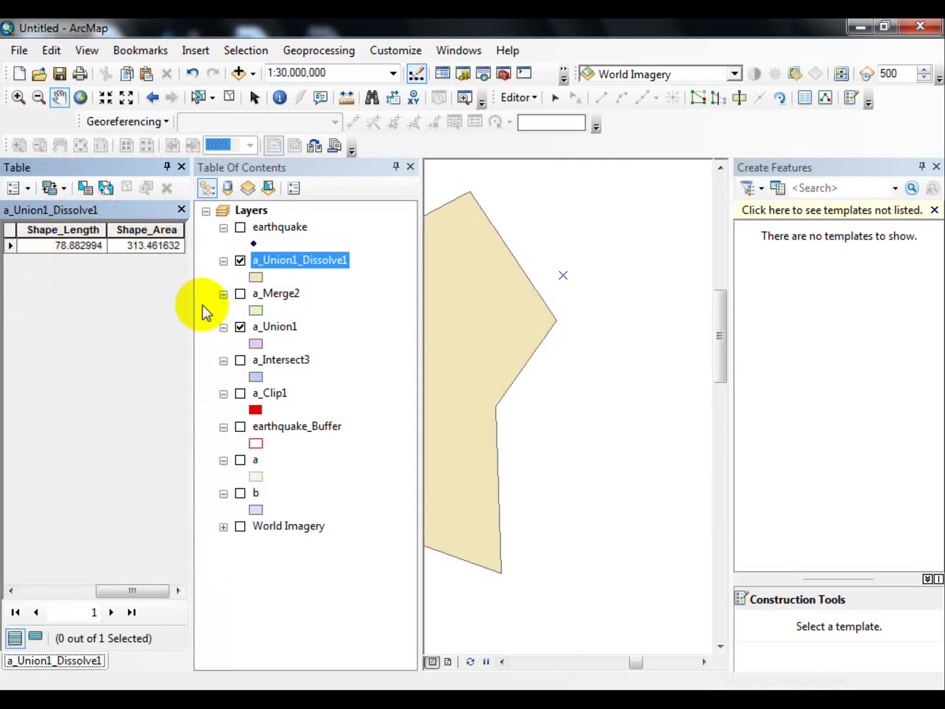
{"action": "left_click", "coordinate": [181, 168]}
{"action": "left_click", "coordinate": [316, 53]}
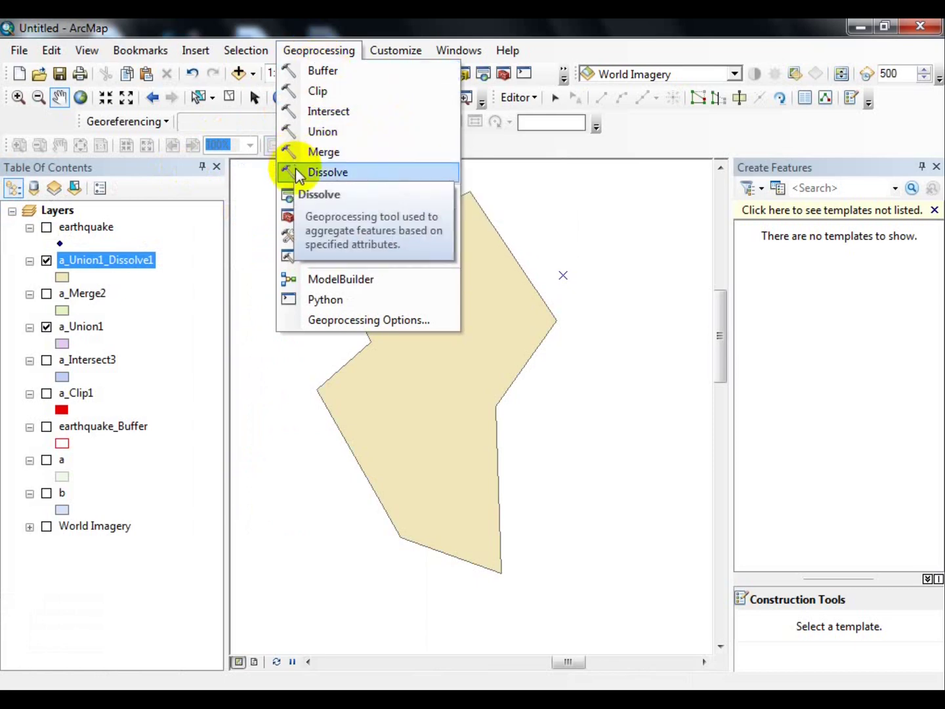
{"action": "left_click", "coordinate": [329, 27]}
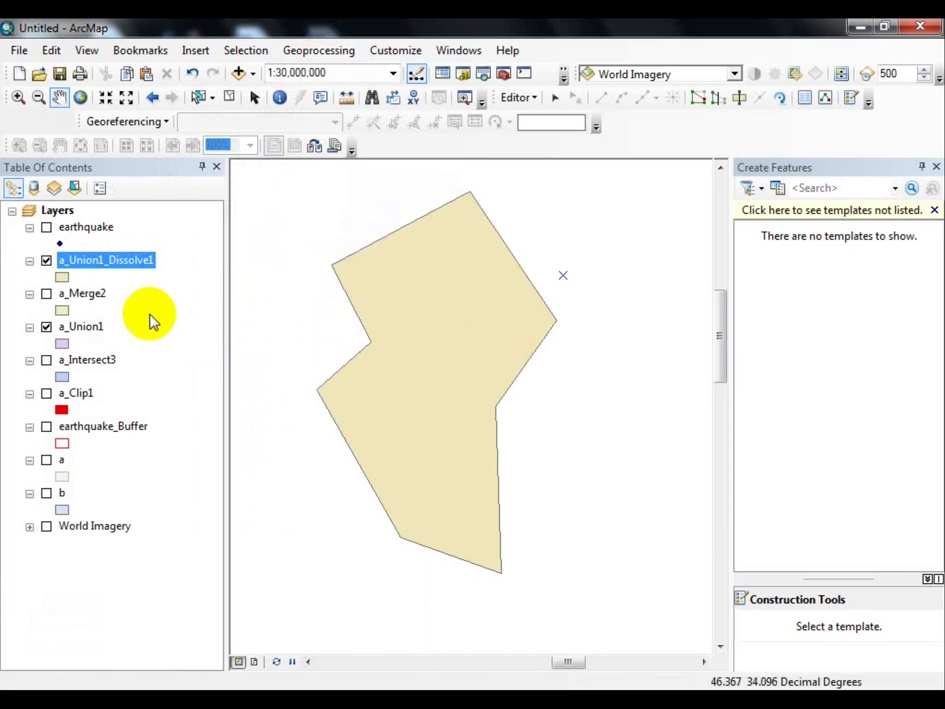
{"action": "left_click", "coordinate": [313, 53]}
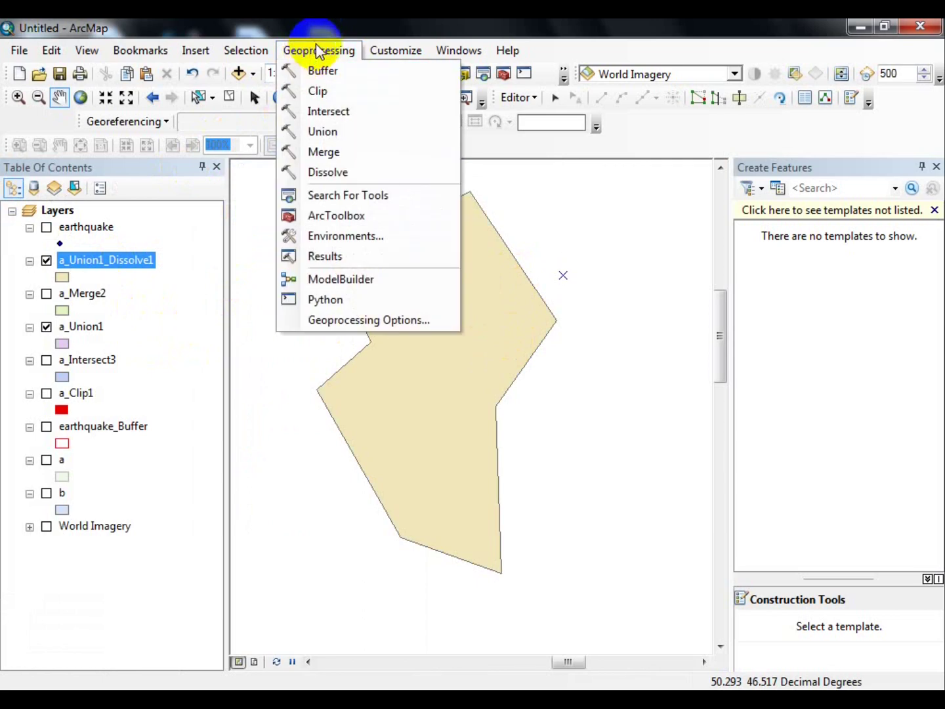